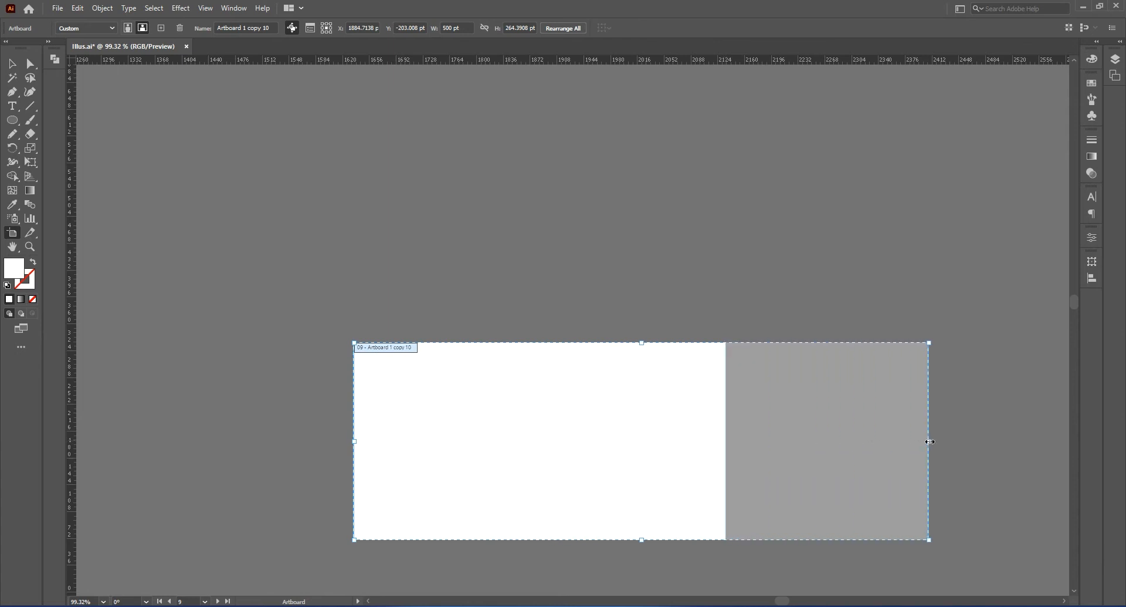
Extend the wide blank artboard upward by its upper edge and save the document
{"action": "left_click_drag", "start_coordinate": [693, 338], "coordinate": [695, 314]}
{"action": "left_click", "coordinate": [13, 64]}
{"action": "key", "text": "ctrl+0"}
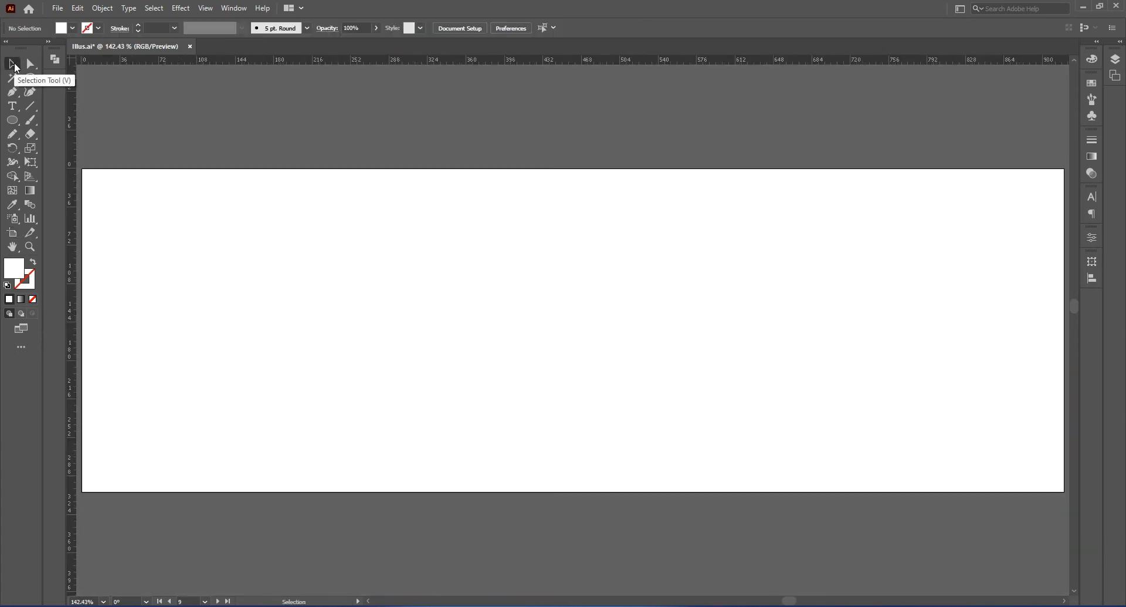
{"action": "key", "text": "ctrl+s"}
Draw the outer edge of a tree trunk with the Pen tool, as a curve bowing left down to the base
{"action": "key", "text": "p"}
{"action": "left_click", "coordinate": [200, 243]}
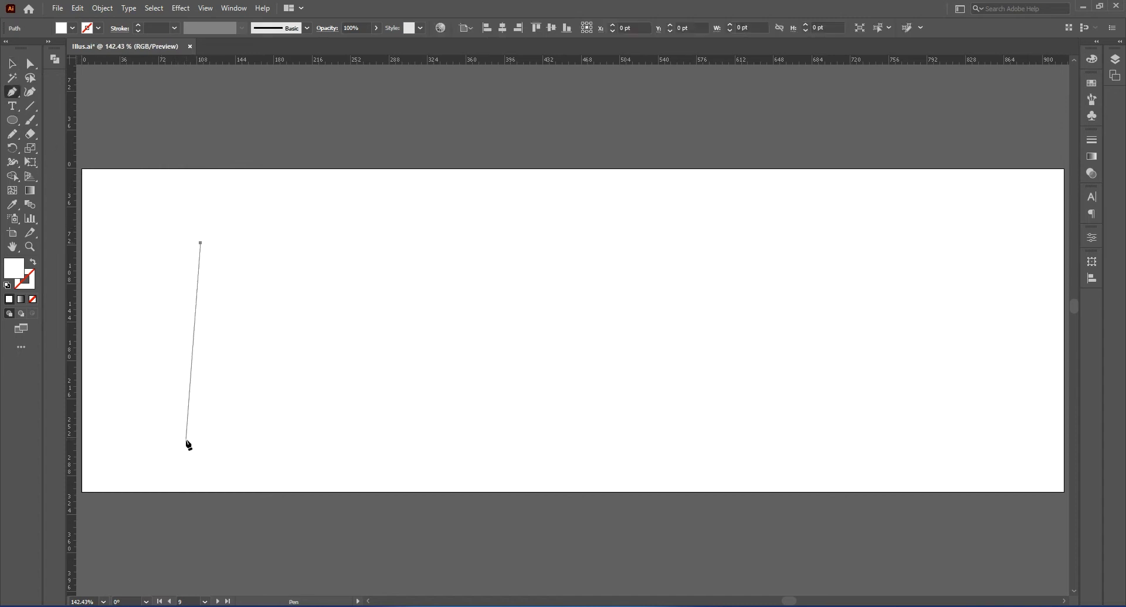
{"action": "left_click_drag", "start_coordinate": [192, 453], "coordinate": [281, 563]}
{"action": "left_click_drag", "start_coordinate": [193, 452], "coordinate": [234, 462]}
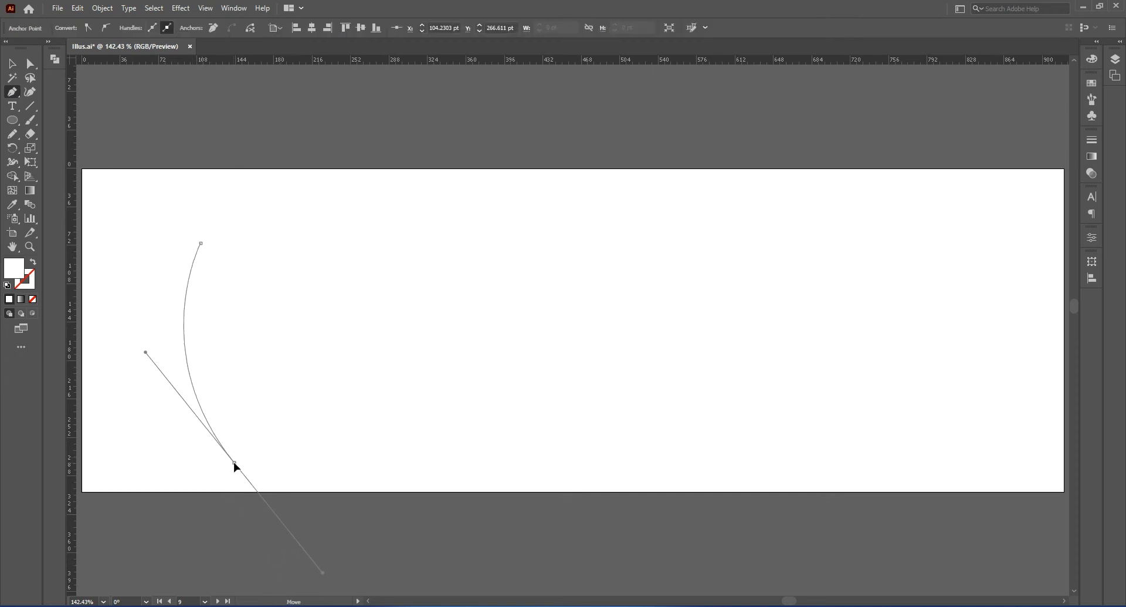
{"action": "left_click_drag", "start_coordinate": [147, 354], "coordinate": [130, 355]}
{"action": "left_click", "coordinate": [235, 462]}
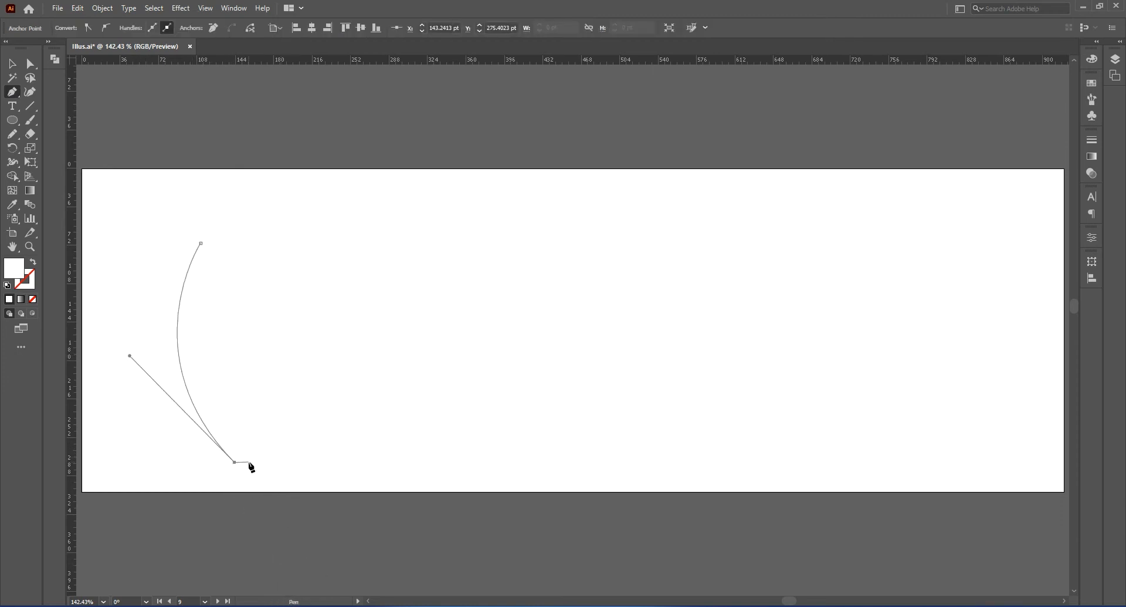
Add the trunk's flat base and curved inner edge, tapering to a narrow tip, and close the path
{"action": "left_click", "coordinate": [260, 462]}
{"action": "left_click_drag", "start_coordinate": [213, 251], "coordinate": [265, 141]}
{"action": "left_click", "coordinate": [213, 251]}
{"action": "left_click_drag", "start_coordinate": [213, 251], "coordinate": [209, 247]}
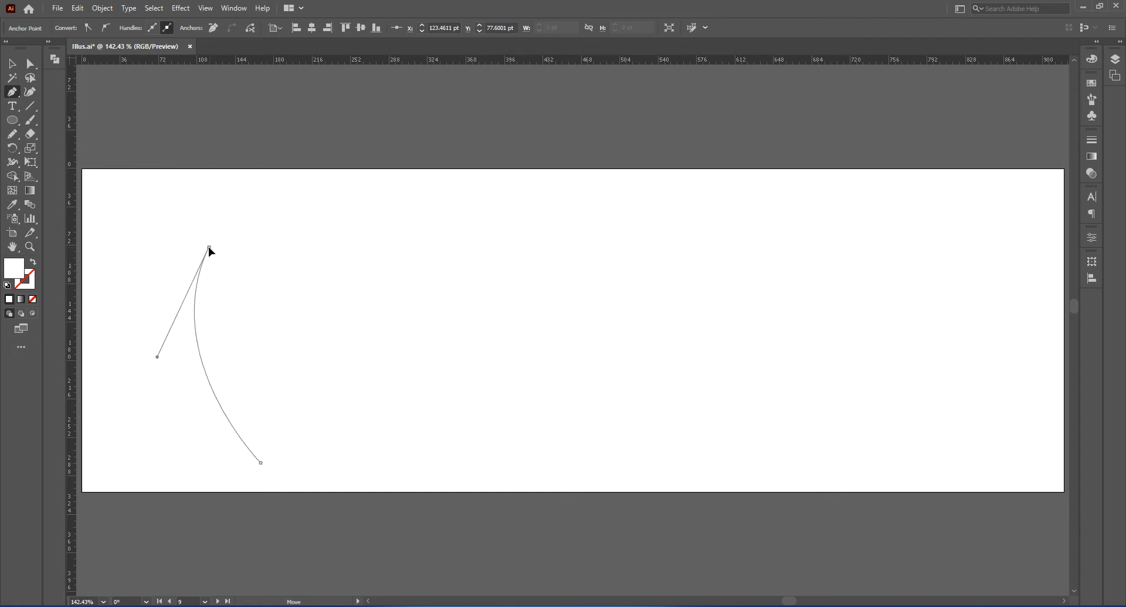
{"action": "left_click", "coordinate": [201, 243]}
Fill the trunk shape with dark brown, RGB 63, 25, 4
{"action": "double_click", "coordinate": [23, 269]}
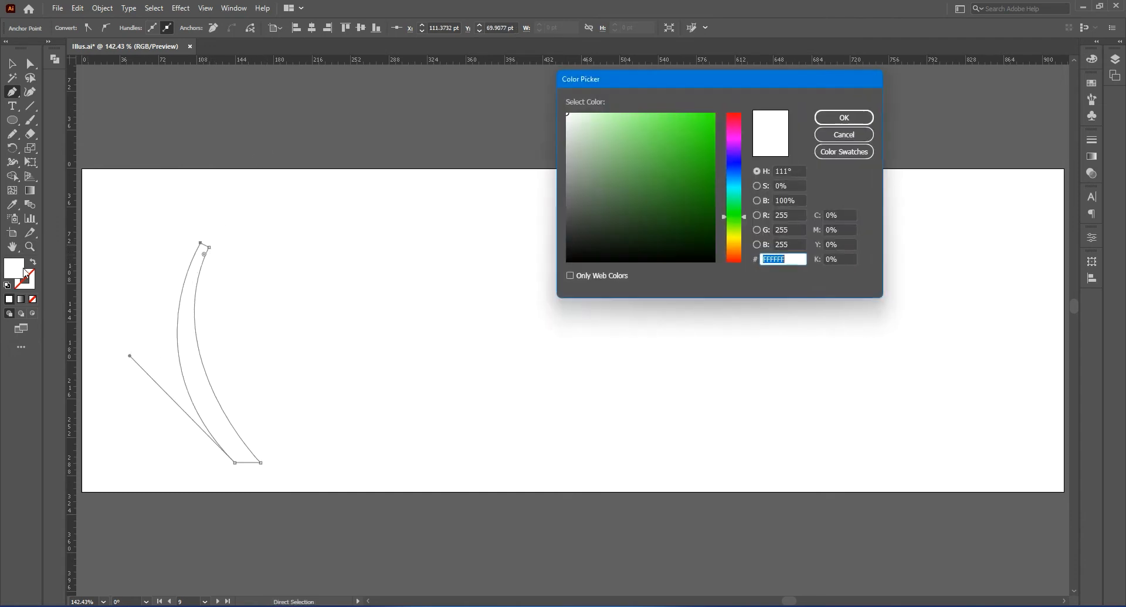
{"action": "mouse_move", "coordinate": [736, 216]}
{"action": "left_mouse_down"}
{"action": "mouse_move", "coordinate": [736, 242]}
{"action": "mouse_move", "coordinate": [706, 224]}
{"action": "mouse_move", "coordinate": [734, 247]}
{"action": "mouse_move", "coordinate": [699, 228]}
{"action": "left_mouse_up"}
{"action": "left_click_drag", "start_coordinate": [791, 215], "coordinate": [739, 216]}
{"action": "type", "text": "66"}
{"action": "key", "text": "Tab"}
{"action": "type", "text": "27"}
{"action": "key", "text": "Tab"}
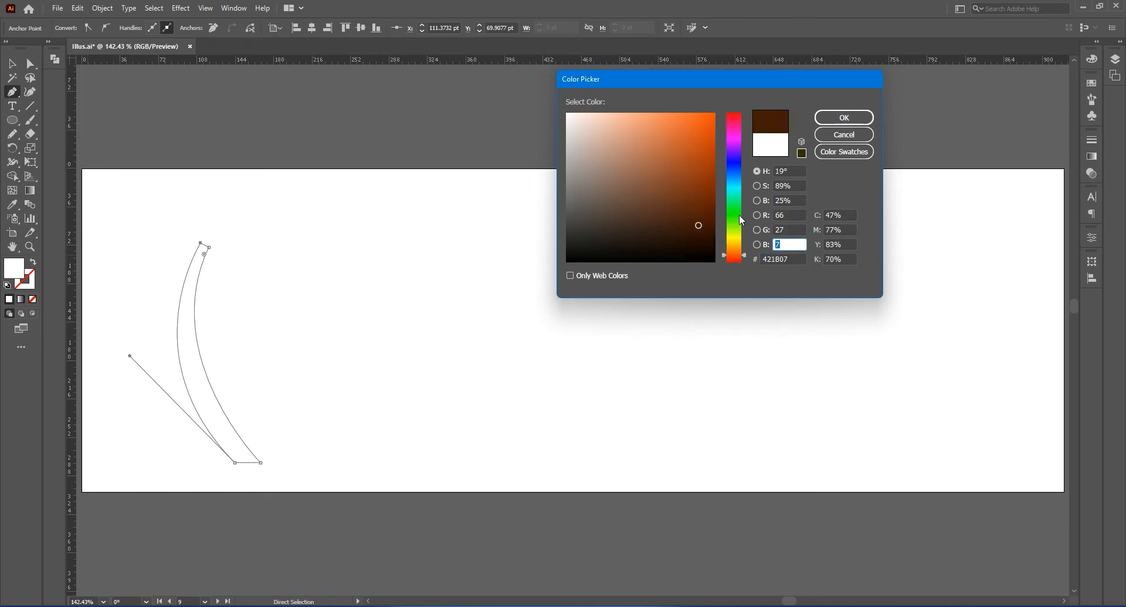
{"action": "type", "text": "10"}
{"action": "key", "text": "BackSpace"}
{"action": "key", "text": "shift+Tab"}
{"action": "left_click_drag", "start_coordinate": [712, 226], "coordinate": [706, 226]}
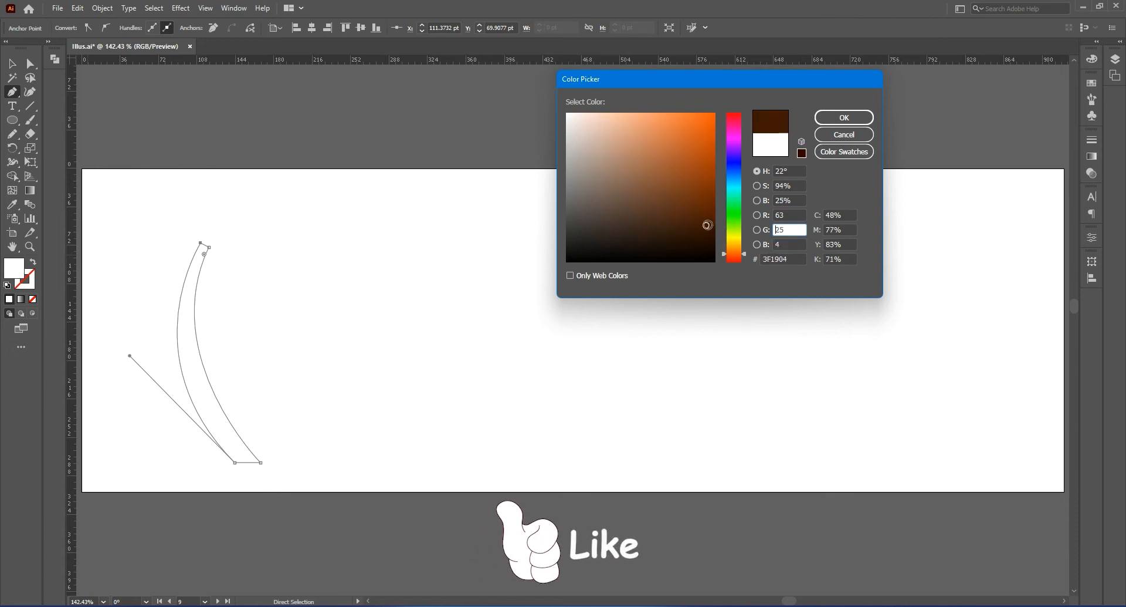
{"action": "left_click", "coordinate": [865, 125]}
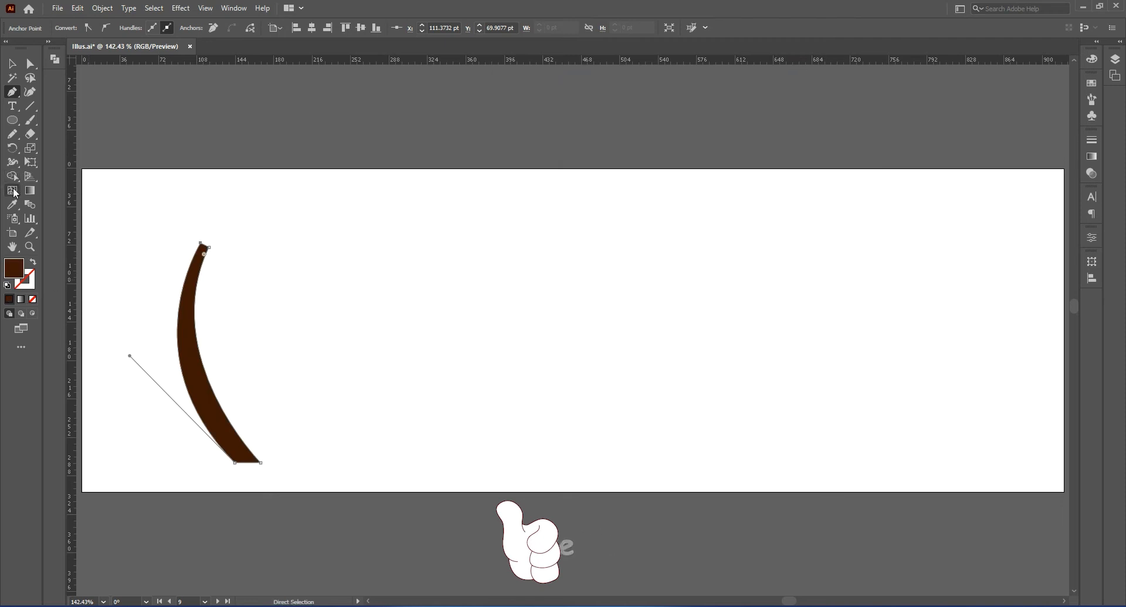
Add anchor points on the trunk's left edge and pull them out into a curved, pointed branch rising to the upper left
{"action": "left_click", "coordinate": [11, 94]}
{"action": "left_click", "coordinate": [179, 311]}
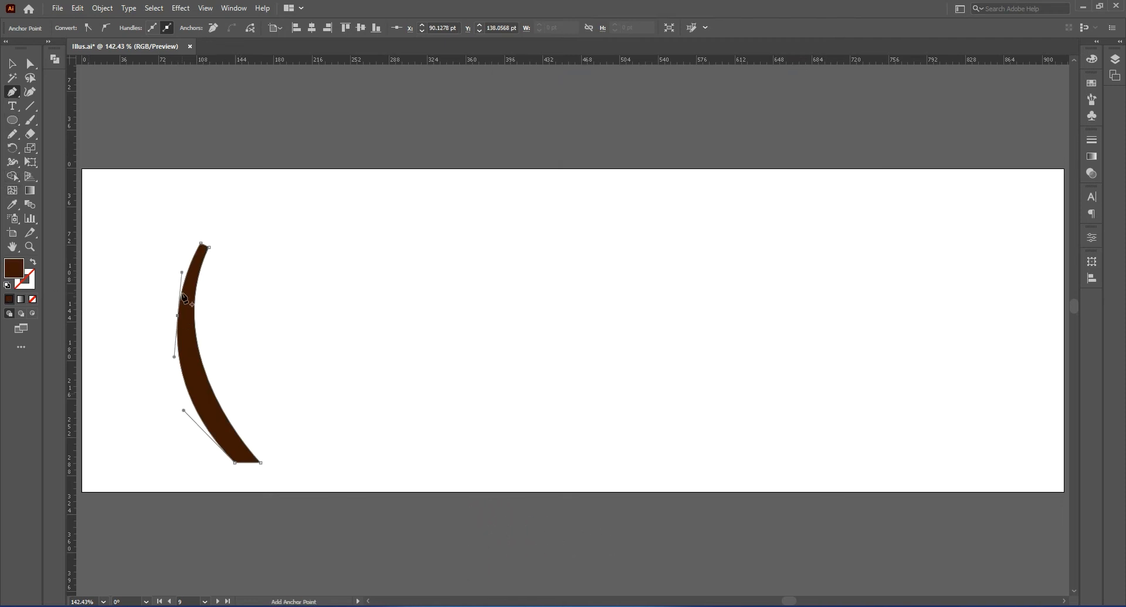
{"action": "left_click_drag", "start_coordinate": [183, 306], "coordinate": [133, 264]}
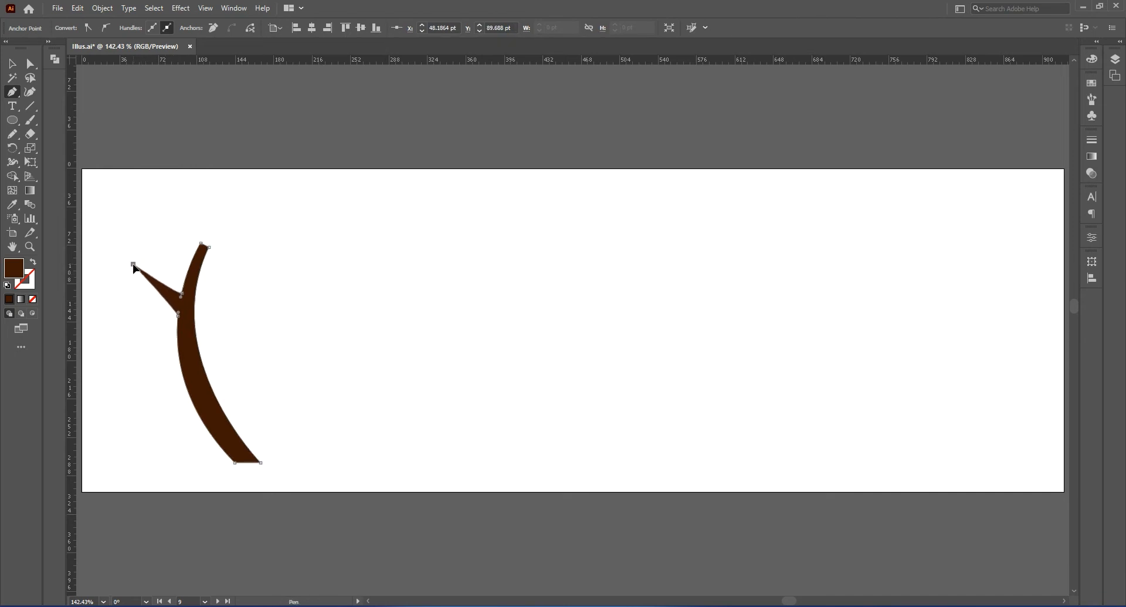
{"action": "left_click_drag", "start_coordinate": [178, 313], "coordinate": [136, 312]}
{"action": "left_click", "coordinate": [181, 294], "text": "ctrl"}
{"action": "left_click_drag", "start_coordinate": [181, 294], "coordinate": [166, 319]}
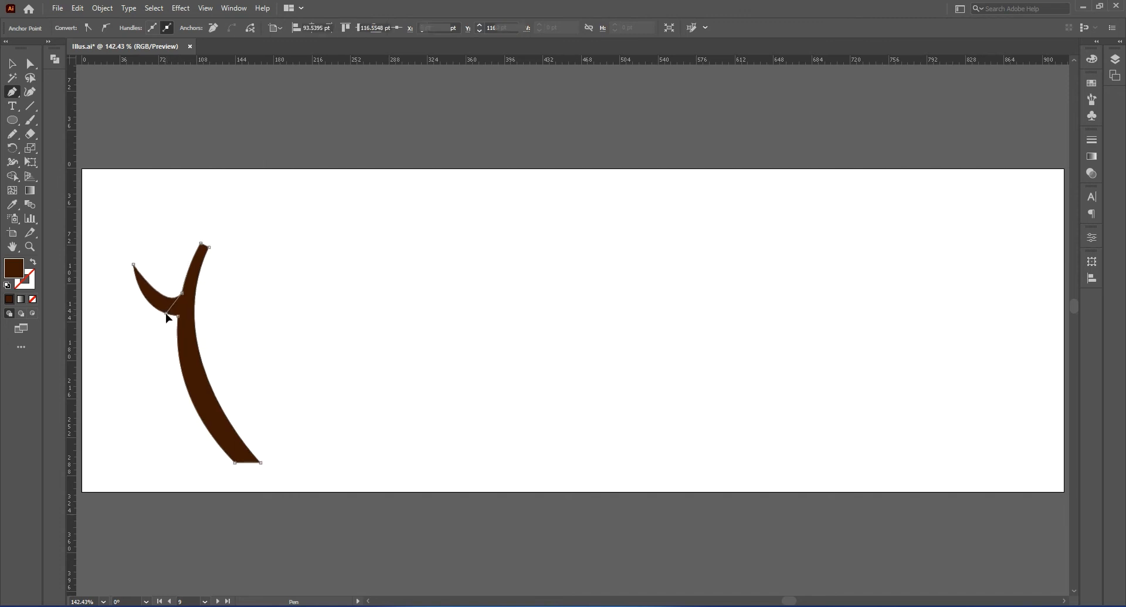
{"action": "left_click_drag", "start_coordinate": [133, 264], "coordinate": [130, 259]}
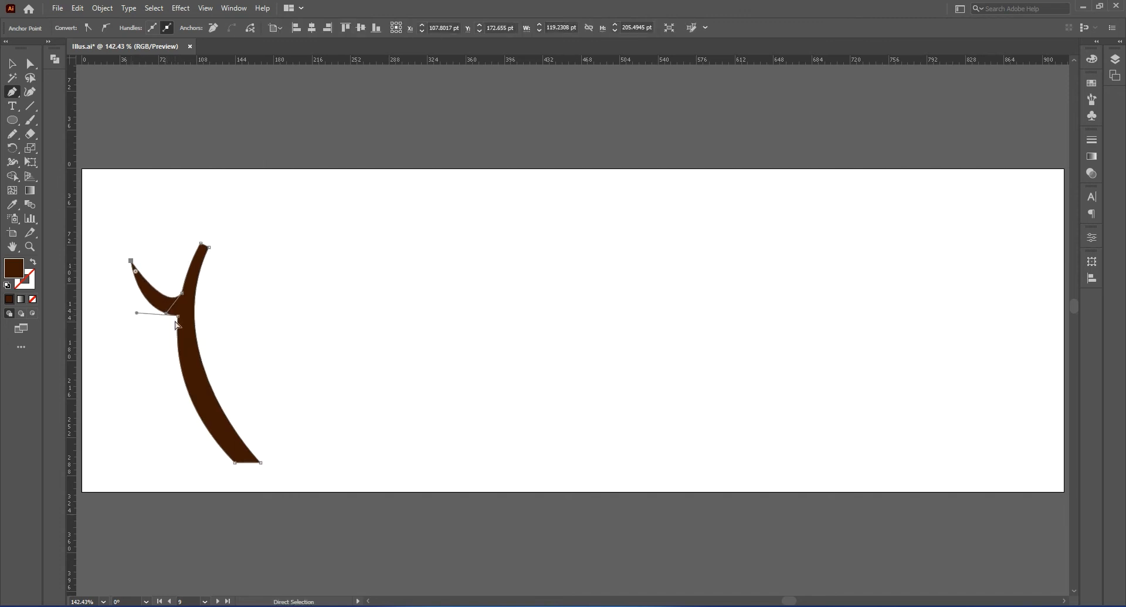
Add anchor points on the trunk's right edge, pull out a branch rising to the upper right, and curve its edges
{"action": "left_click", "coordinate": [199, 349]}
{"action": "left_click", "coordinate": [205, 368]}
{"action": "left_click", "coordinate": [201, 359]}
{"action": "left_click_drag", "start_coordinate": [201, 359], "coordinate": [232, 375]}
{"action": "left_click", "coordinate": [204, 368], "text": "ctrl"}
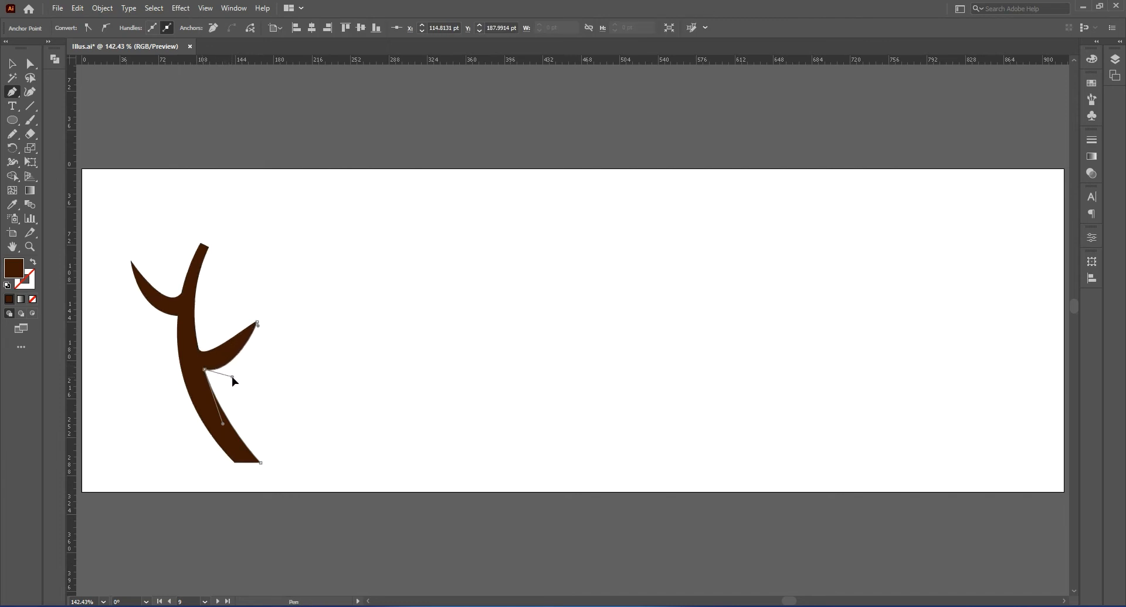
{"action": "left_click_drag", "start_coordinate": [259, 325], "coordinate": [257, 340]}
{"action": "left_click", "coordinate": [198, 347], "text": "ctrl"}
{"action": "left_click_drag", "start_coordinate": [203, 365], "coordinate": [218, 371]}
Blunt the tip of the right branch with an extra anchor point and level the curve handle on its lower edge
{"action": "left_click", "coordinate": [250, 328]}
{"action": "left_click", "coordinate": [257, 321], "text": "ctrl"}
{"action": "left_click_drag", "start_coordinate": [250, 327], "coordinate": [255, 328]}
{"action": "left_click", "coordinate": [256, 328], "text": "alt"}
{"action": "left_click", "coordinate": [251, 323], "text": "alt"}
{"action": "key", "text": "ctrl+z"}
{"action": "key", "text": "ctrl+z"}
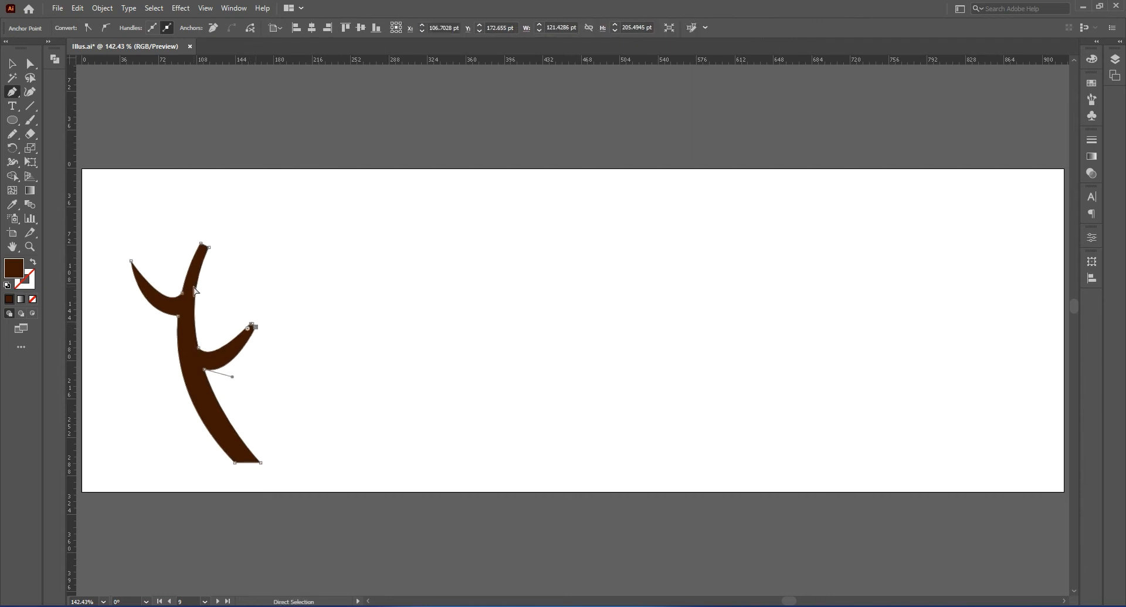
{"action": "left_click_drag", "start_coordinate": [232, 376], "coordinate": [234, 369]}
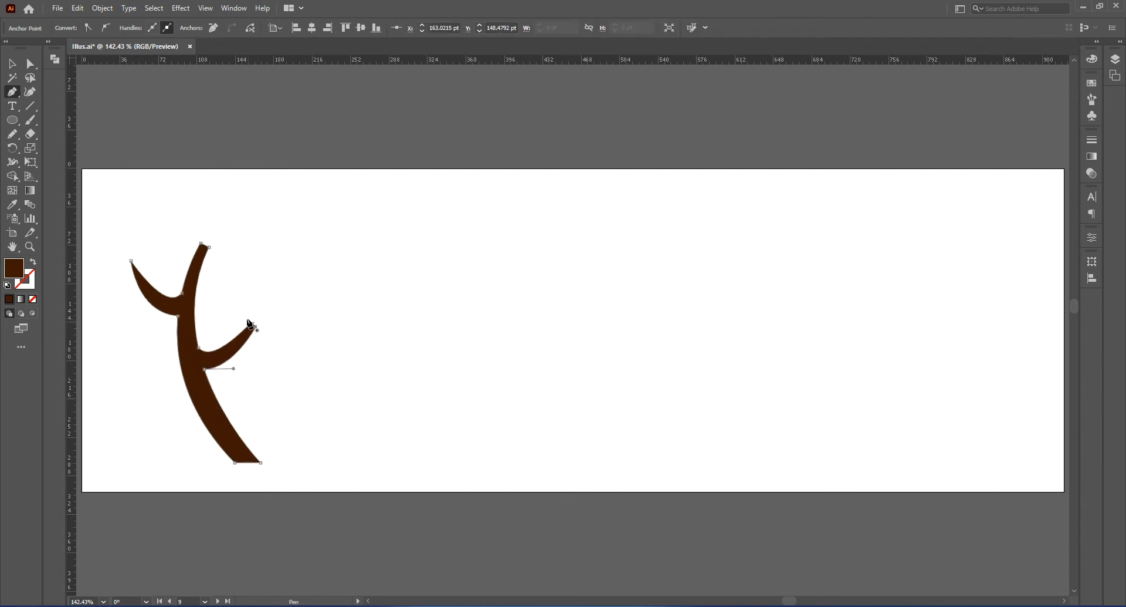
Draw a circle about 38 pt in diameter to the upper right of the trunk
{"action": "left_click", "coordinate": [12, 63]}
{"action": "key", "text": "ctrl+shift+a"}
{"action": "left_click", "coordinate": [12, 120]}
{"action": "left_click_drag", "start_coordinate": [274, 216], "coordinate": [315, 256]}
{"action": "key", "text": "v"}
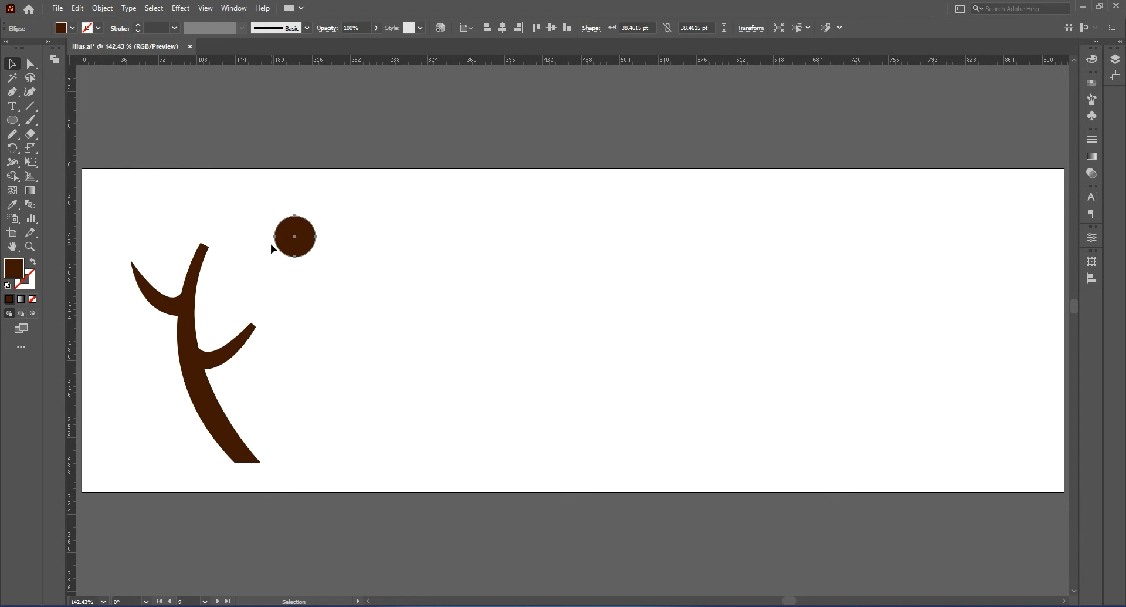
Fill the circle with dark green, RGB 5, 80, 0, and place two copies of it below and to its right
{"action": "double_click", "coordinate": [13, 269]}
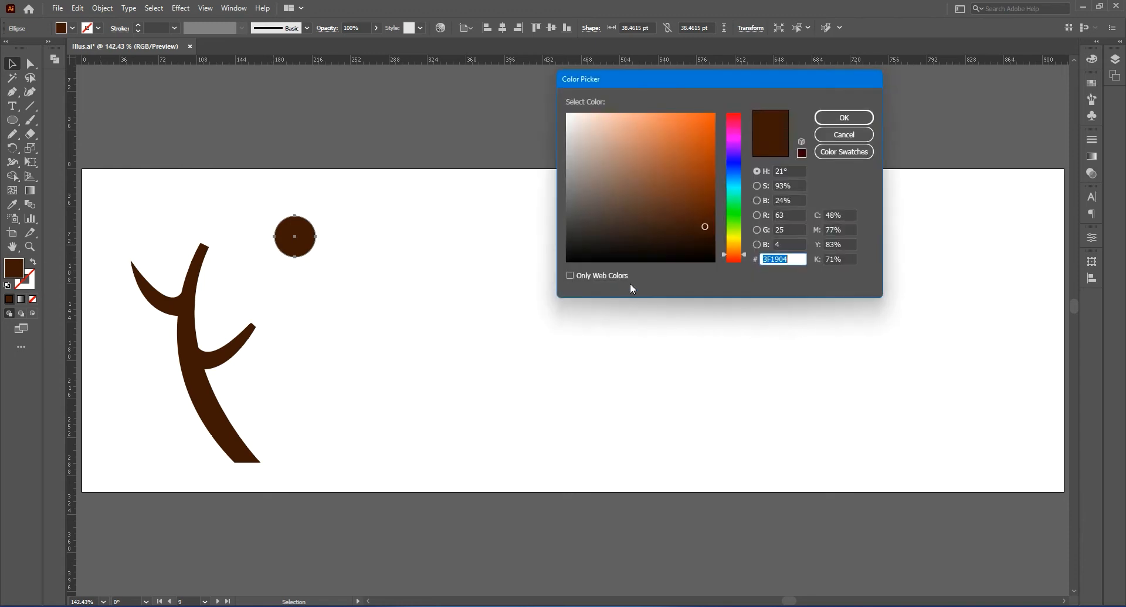
{"action": "left_click_drag", "start_coordinate": [730, 224], "coordinate": [716, 216]}
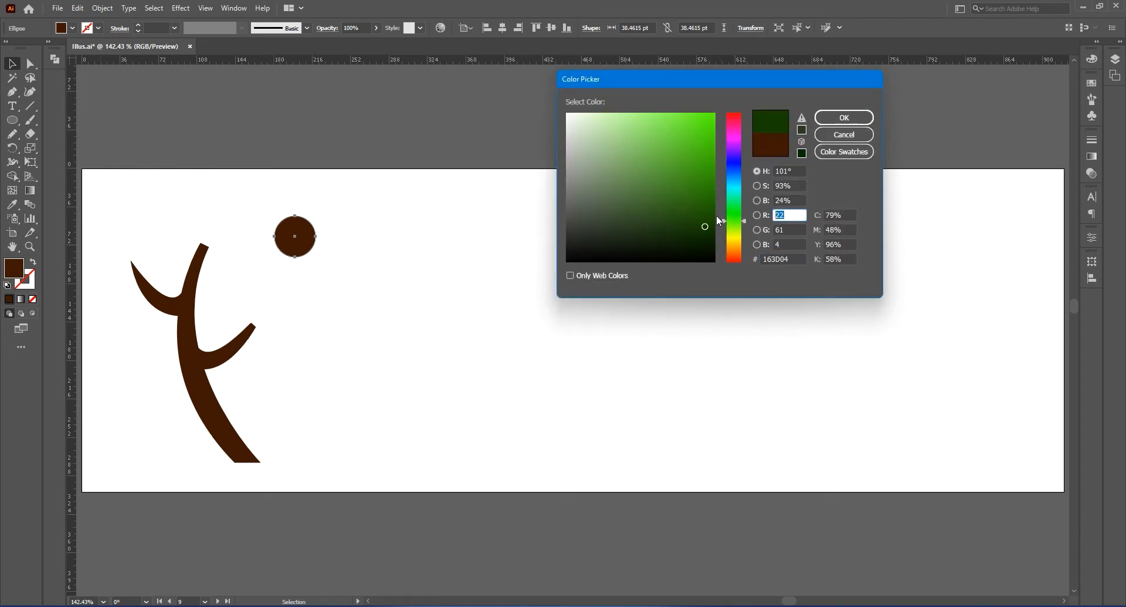
{"action": "type", "text": "10"}
{"action": "key", "text": "Tab"}
{"action": "type", "text": "80"}
{"action": "key", "text": "Tab"}
{"action": "type", "text": "0"}
{"action": "key", "text": "shift+Tab"}
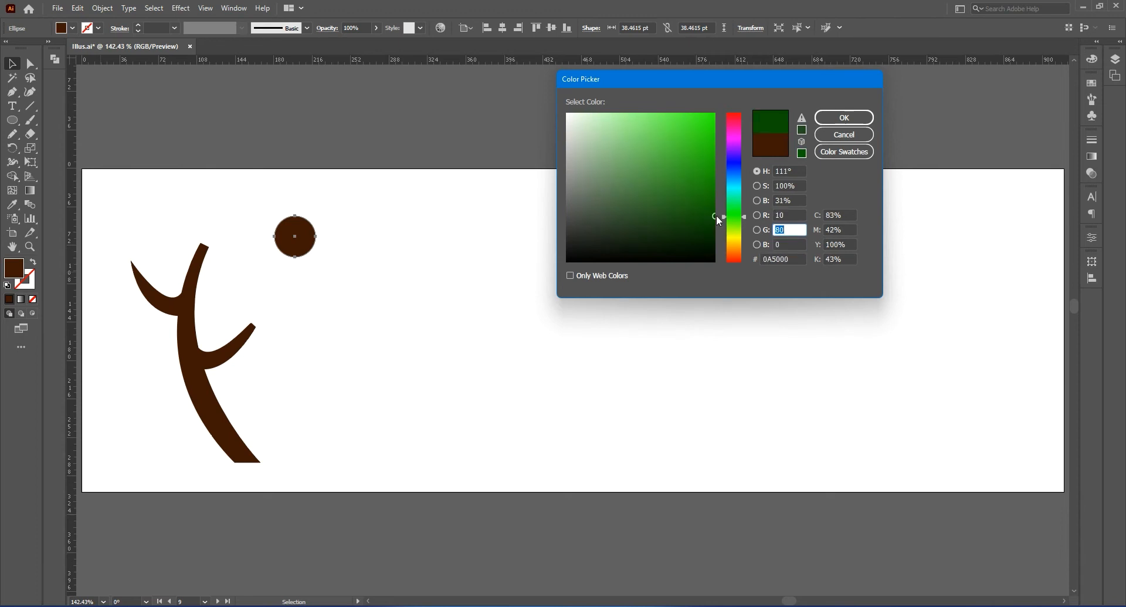
{"action": "key", "text": "shift+Tab"}
{"action": "left_click", "coordinate": [844, 117]}
{"action": "left_click_drag", "start_coordinate": [298, 230], "coordinate": [392, 266]}
{"action": "left_click_drag", "start_coordinate": [330, 271], "coordinate": [190, 276]}
Fill the middle circle with bright green, RGB 13, 140, 0
{"action": "double_click", "coordinate": [18, 270]}
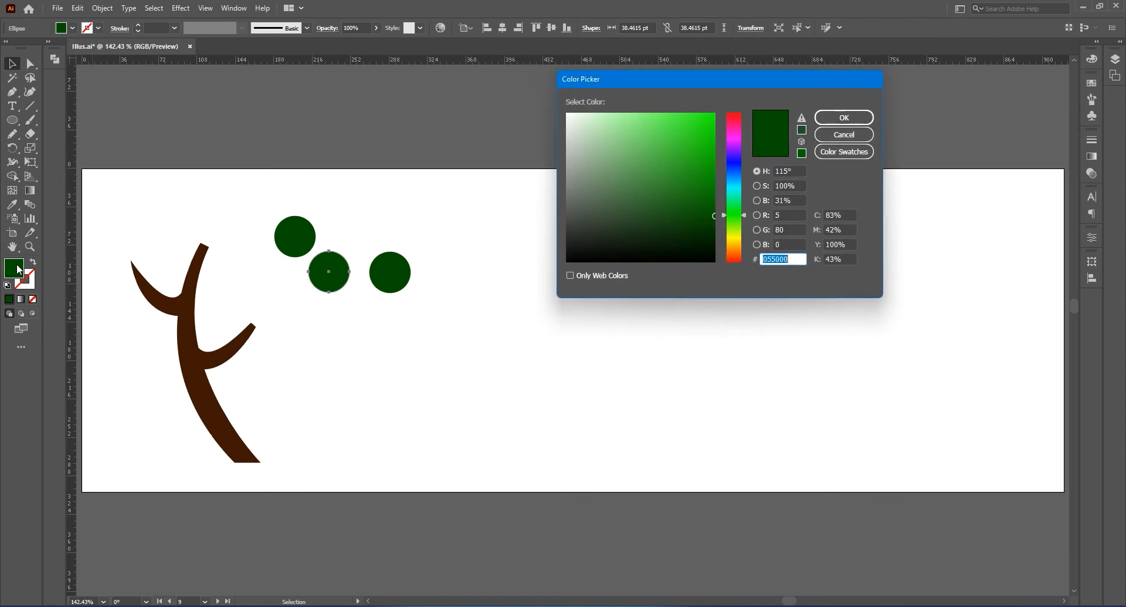
{"action": "left_click", "coordinate": [786, 216]}
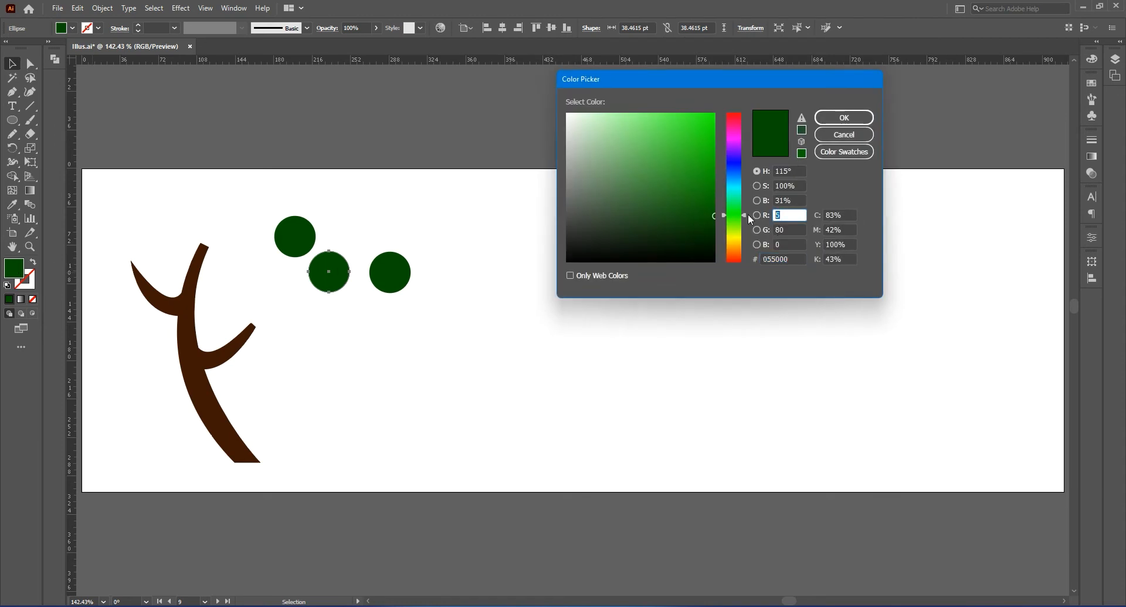
{"action": "type", "text": "15"}
{"action": "key", "text": "Tab"}
{"action": "type", "text": "150"}
{"action": "key", "text": "Tab"}
{"action": "key", "text": "shift+Tab"}
{"action": "type", "text": "140"}
{"action": "key", "text": "Tab"}
{"action": "key", "text": "shift+Tab"}
{"action": "key", "text": "shift+Tab"}
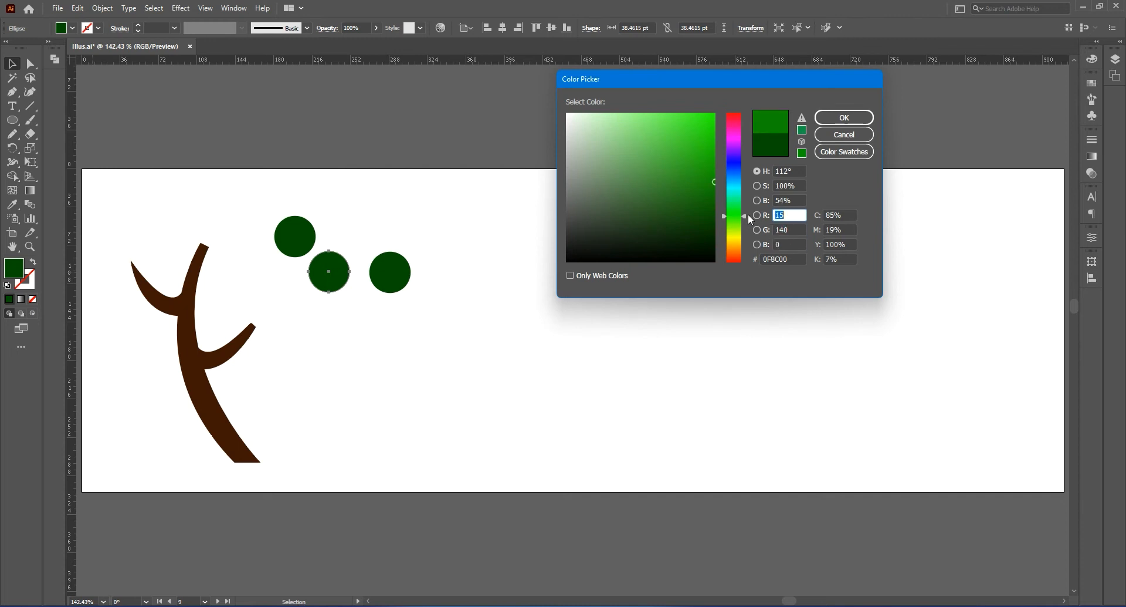
{"action": "type", "text": "13"}
{"action": "key", "text": "Tab"}
{"action": "left_click", "coordinate": [844, 118]}
Fill the rightmost circle with medium green, RGB 12, 110, 0
{"action": "left_click", "coordinate": [390, 273]}
{"action": "double_click", "coordinate": [16, 271]}
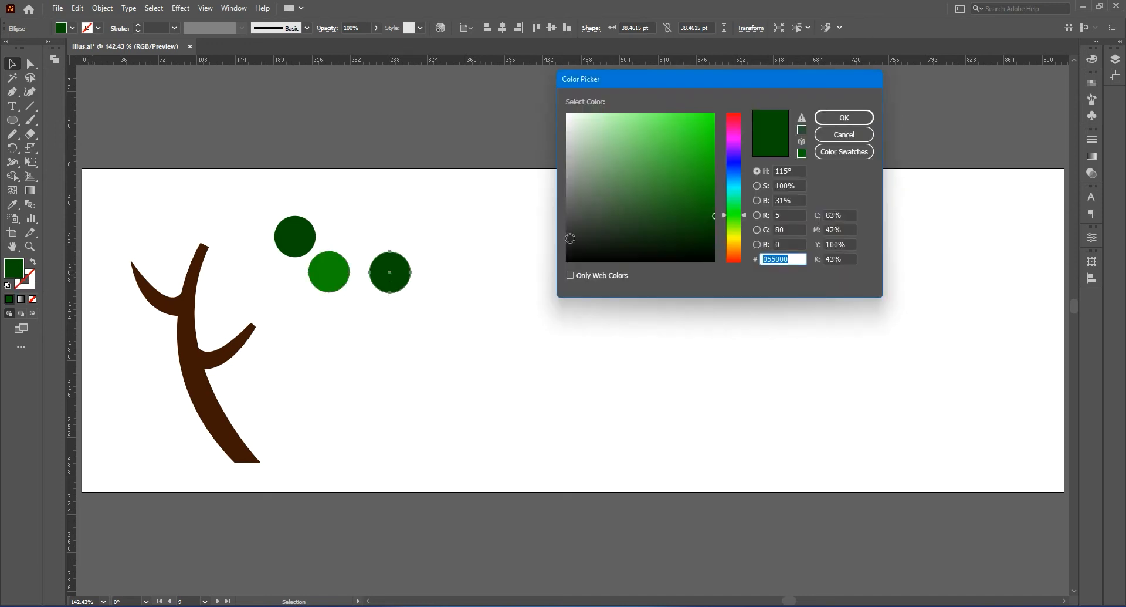
{"action": "double_click", "coordinate": [782, 214]}
{"action": "type", "text": "10"}
{"action": "key", "text": "Tab"}
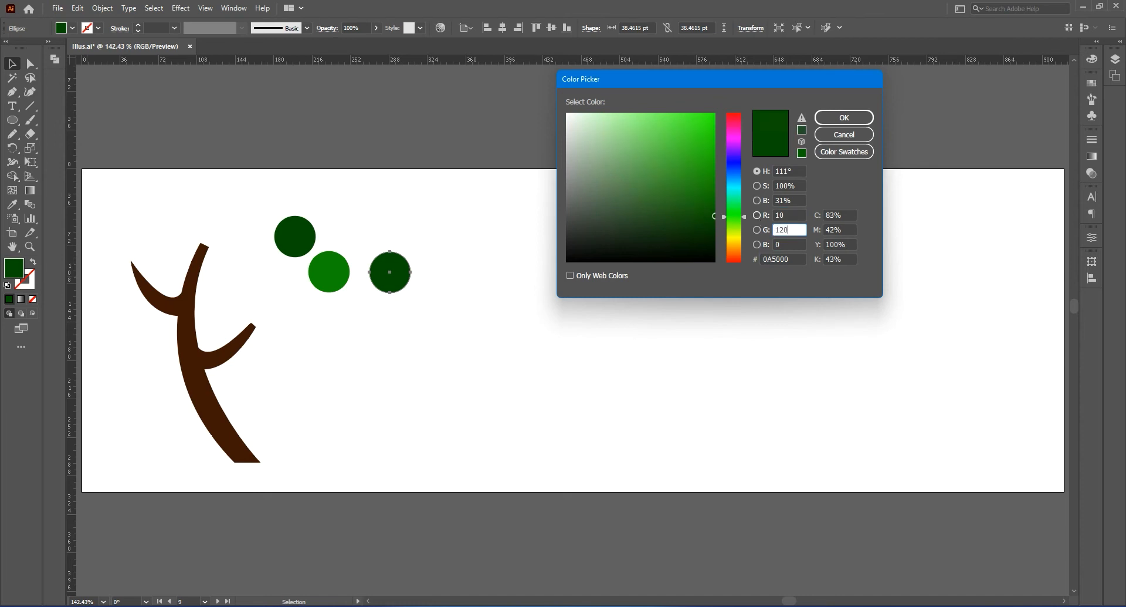
{"action": "key", "text": "Tab"}
{"action": "key", "text": "shift+Tab"}
{"action": "type", "text": "110"}
{"action": "key", "text": "shift+Tab"}
{"action": "type", "text": "12"}
{"action": "key", "text": "Tab"}
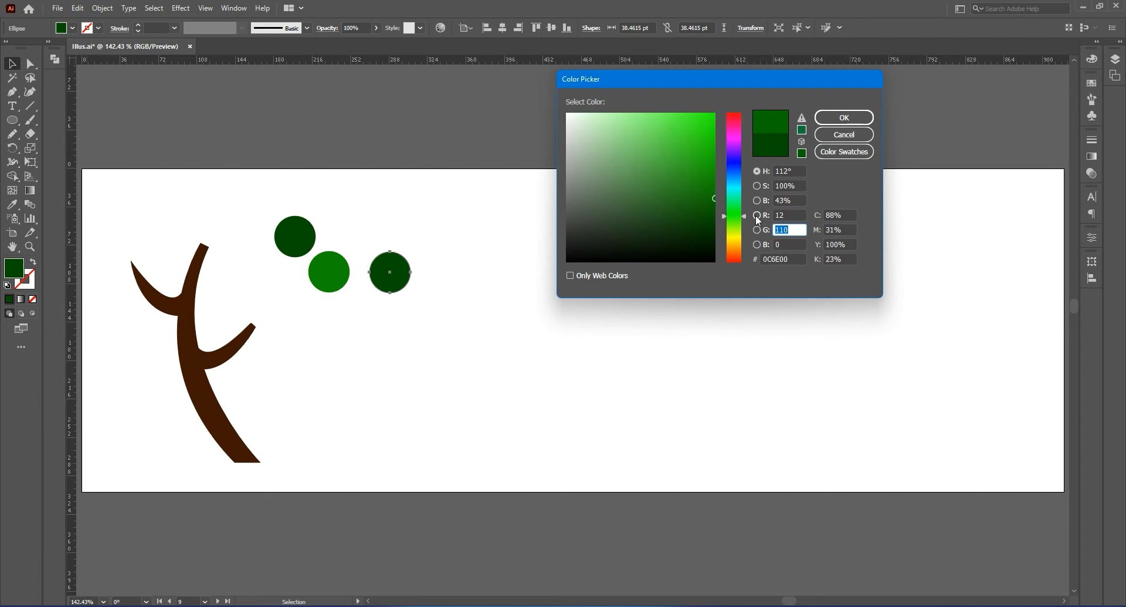
{"action": "left_click", "coordinate": [845, 118]}
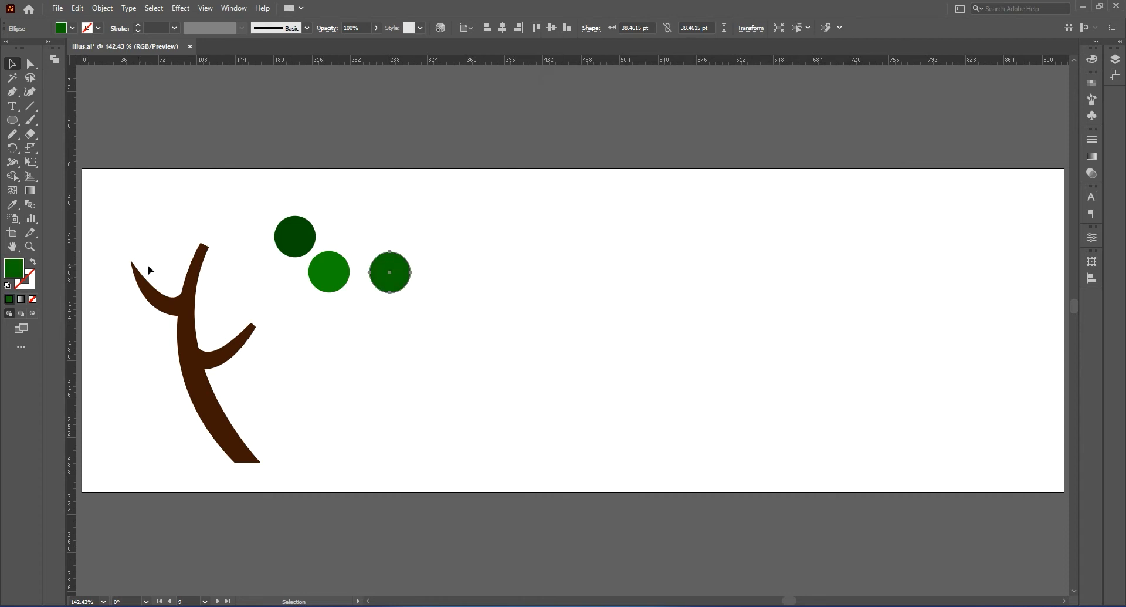
Set the rightmost circle's green value to 112 and deselect it
{"action": "double_click", "coordinate": [17, 270]}
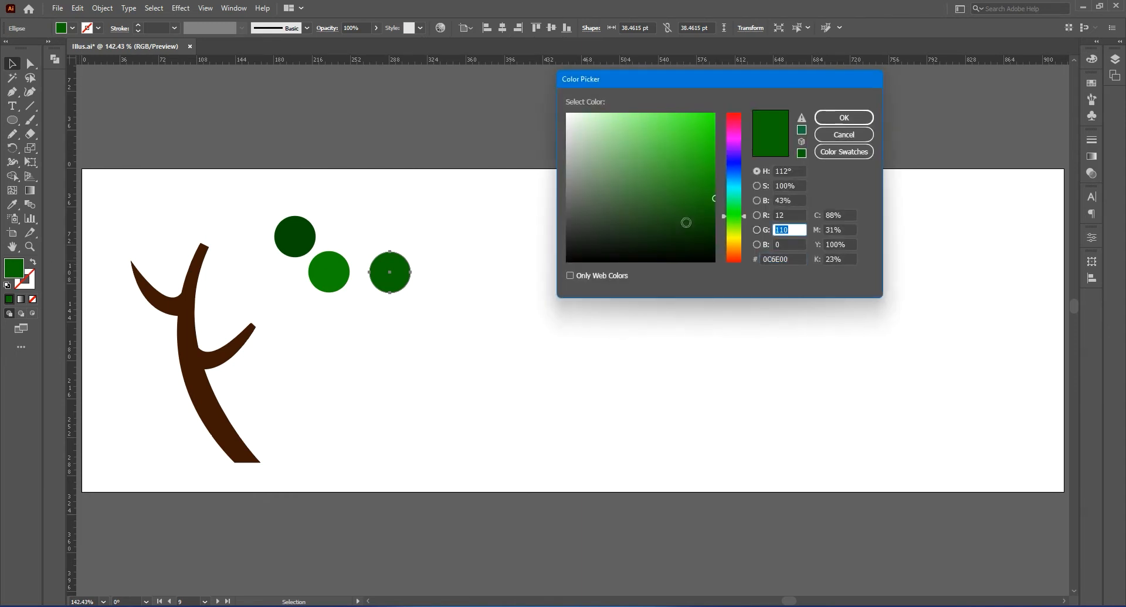
{"action": "type", "text": "112"}
{"action": "key", "text": "Tab"}
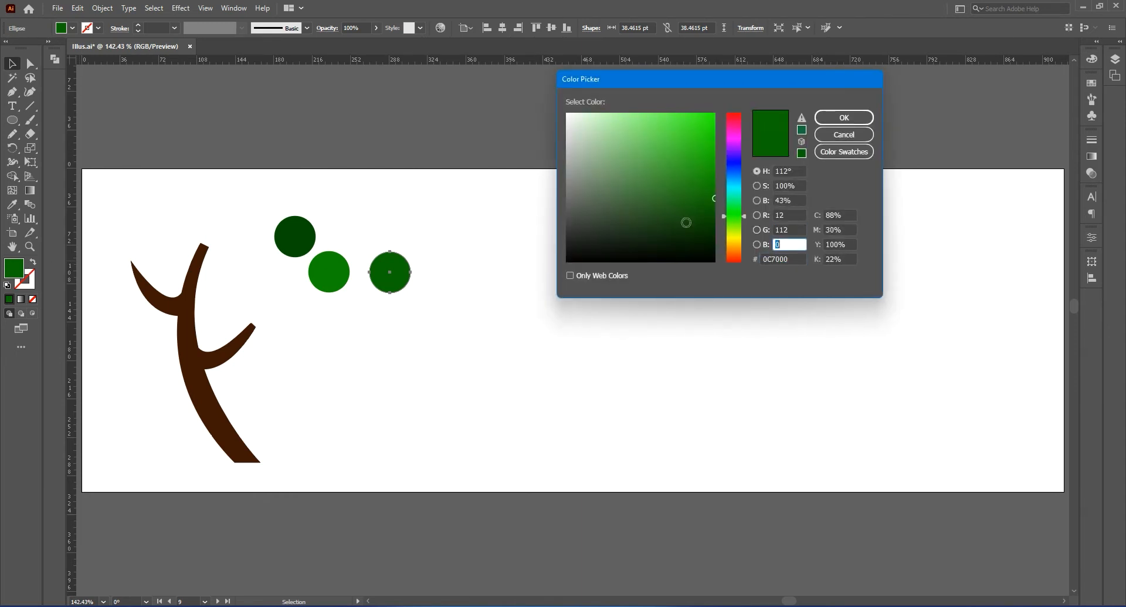
{"action": "left_click", "coordinate": [841, 119]}
{"action": "left_click", "coordinate": [87, 114]}
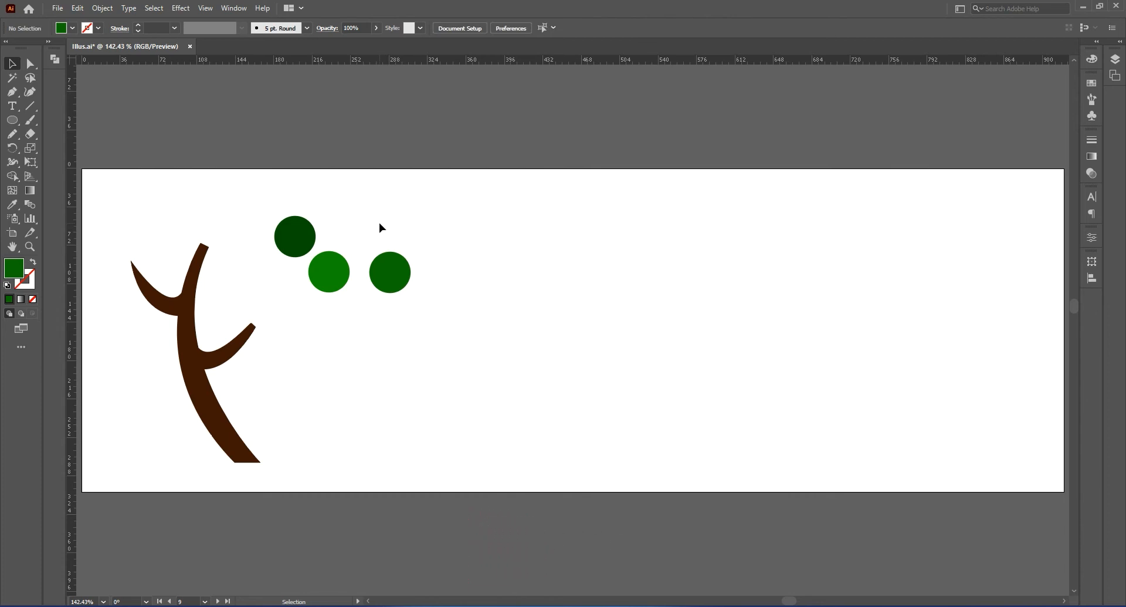
Copy the bright green circle onto the left branch's tip and arrange the three original circles in a row above the artboard
{"action": "left_click_drag", "start_coordinate": [336, 280], "coordinate": [141, 264], "text": "alt"}
{"action": "left_click_drag", "start_coordinate": [307, 212], "coordinate": [378, 281]}
{"action": "left_click_drag", "start_coordinate": [377, 280], "coordinate": [284, 147]}
{"action": "left_click", "coordinate": [309, 124]}
{"action": "left_click", "coordinate": [239, 129]}
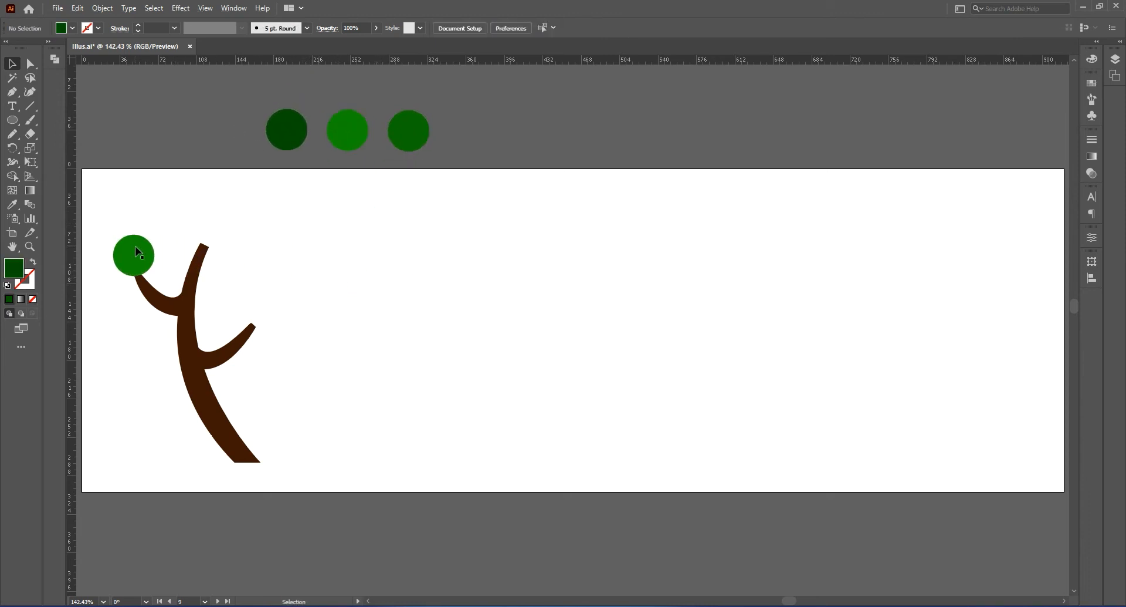
Reposition and enlarge the bright green circle on the left branch
{"action": "left_click_drag", "start_coordinate": [128, 236], "coordinate": [157, 233]}
{"action": "key", "text": "e"}
{"action": "key", "text": "v"}
{"action": "left_click", "coordinate": [174, 230]}
{"action": "left_click", "coordinate": [404, 143]}
Copy the dark green circle onto the left branch's foliage, bring it to the front, and enlarge it
{"action": "left_click_drag", "start_coordinate": [294, 129], "coordinate": [128, 228]}
{"action": "right_click", "coordinate": [127, 222]}
{"action": "mouse_move", "coordinate": [235, 439]}
{"action": "left_click", "coordinate": [285, 440]}
{"action": "key", "text": "e"}
{"action": "left_click_drag", "start_coordinate": [125, 228], "coordinate": [147, 270]}
{"action": "key", "text": "v"}
Scale up the bright green foliage circle behind the dark one on the left branch
{"action": "key", "text": "ctrl+shift+a"}
{"action": "left_click", "coordinate": [150, 275]}
{"action": "key", "text": "e"}
{"action": "left_click_drag", "start_coordinate": [158, 290], "coordinate": [164, 277]}
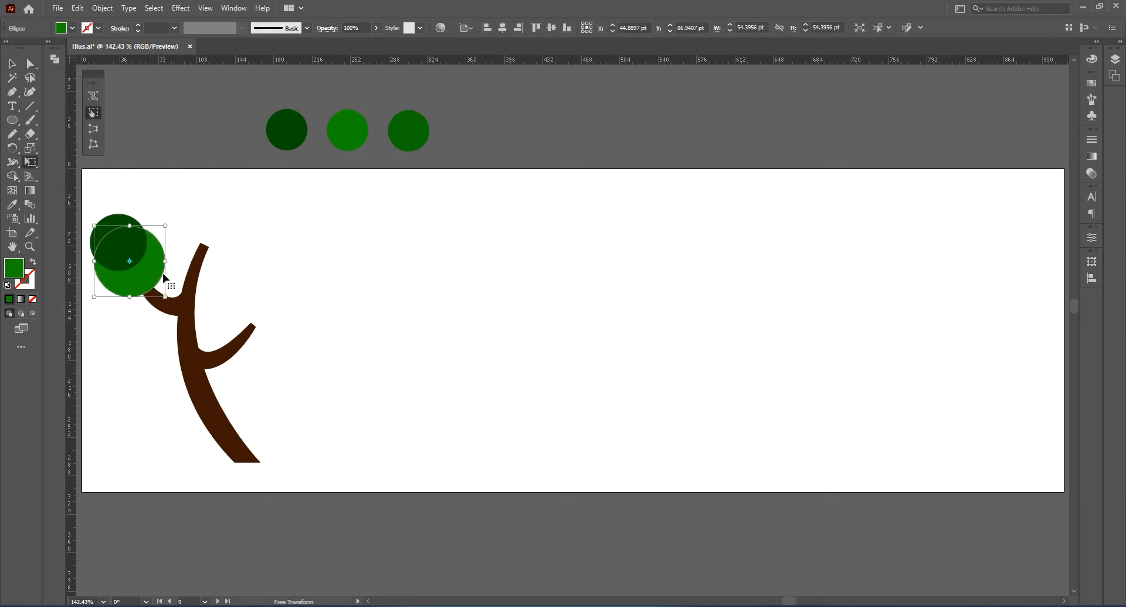
{"action": "key", "text": "v"}
{"action": "left_click", "coordinate": [179, 216]}
Place a copy of the dark green circle on the trunk's upper tip and shrink it
{"action": "left_click", "coordinate": [131, 232]}
{"action": "key", "text": "ctrl+shift+a"}
{"action": "left_click_drag", "start_coordinate": [132, 237], "coordinate": [223, 256]}
{"action": "key", "text": "e"}
{"action": "key", "text": "v"}
{"action": "key", "text": "ctrl+shift+a"}
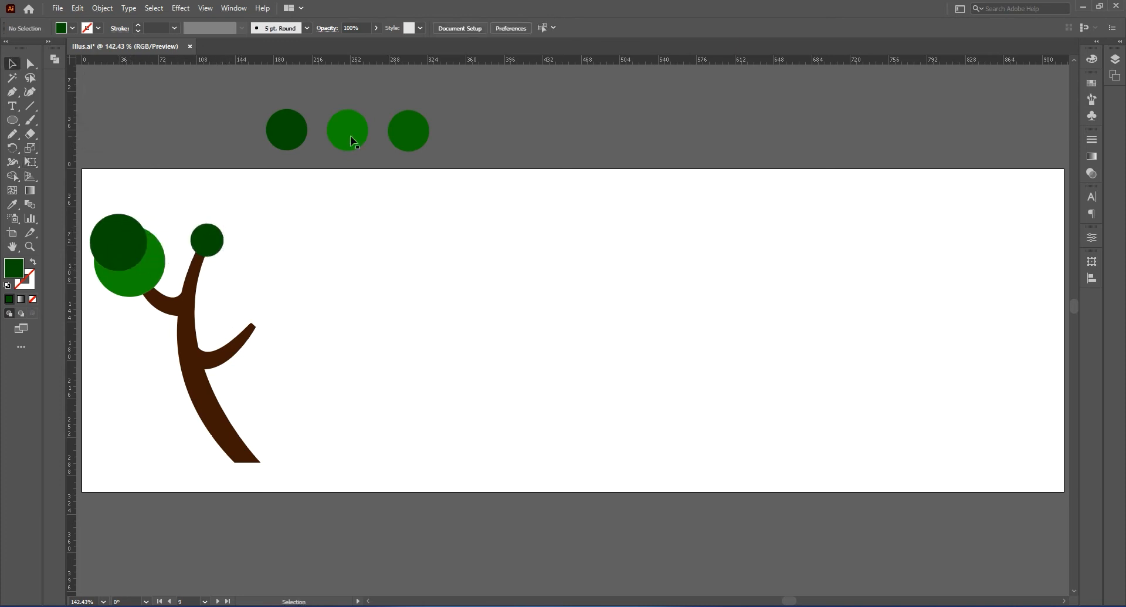
Copy the medium green circle onto the trunk's upper tip and enlarge it around the small dark circle
{"action": "left_click_drag", "start_coordinate": [400, 139], "coordinate": [241, 262]}
{"action": "key", "text": "e"}
{"action": "key", "text": "v"}
{"action": "key", "text": "ctrl+shift+a"}
Copy the bright green circle to the trunk's upper foliage and scale it to about 72 pt
{"action": "left_click_drag", "start_coordinate": [356, 127], "coordinate": [252, 222]}
{"action": "key", "text": "e"}
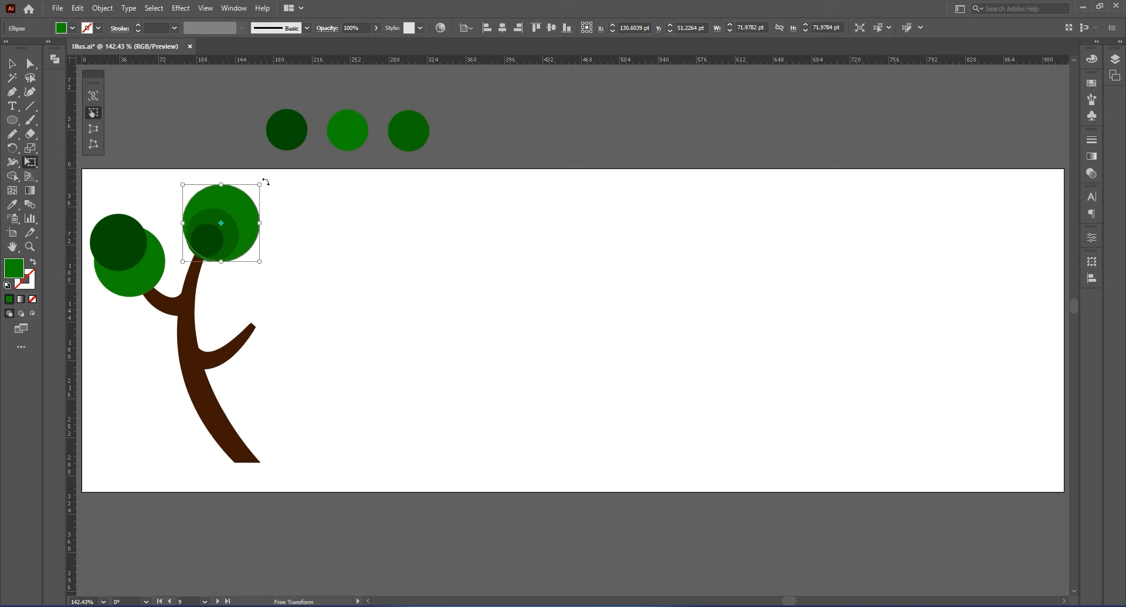
{"action": "key", "text": "v"}
Copy the dark green circle to the upper left edge of the trunk-top foliage and scale it to about 29 pt
{"action": "left_click", "coordinate": [295, 130]}
{"action": "left_click_drag", "start_coordinate": [295, 129], "coordinate": [192, 196]}
{"action": "key", "text": "e"}
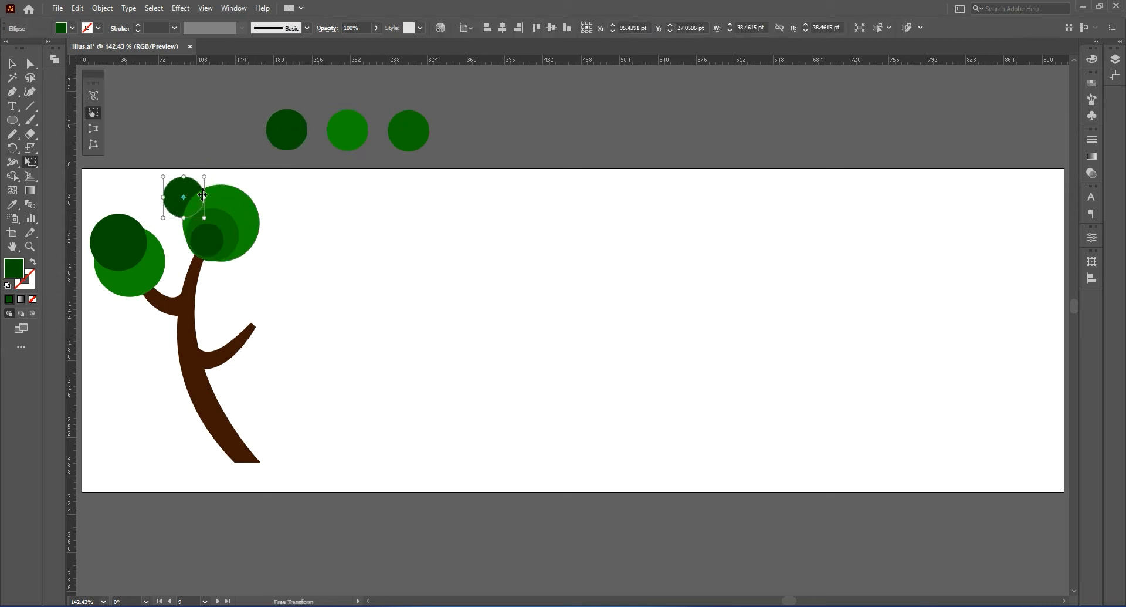
{"action": "left_click_drag", "start_coordinate": [191, 189], "coordinate": [197, 203]}
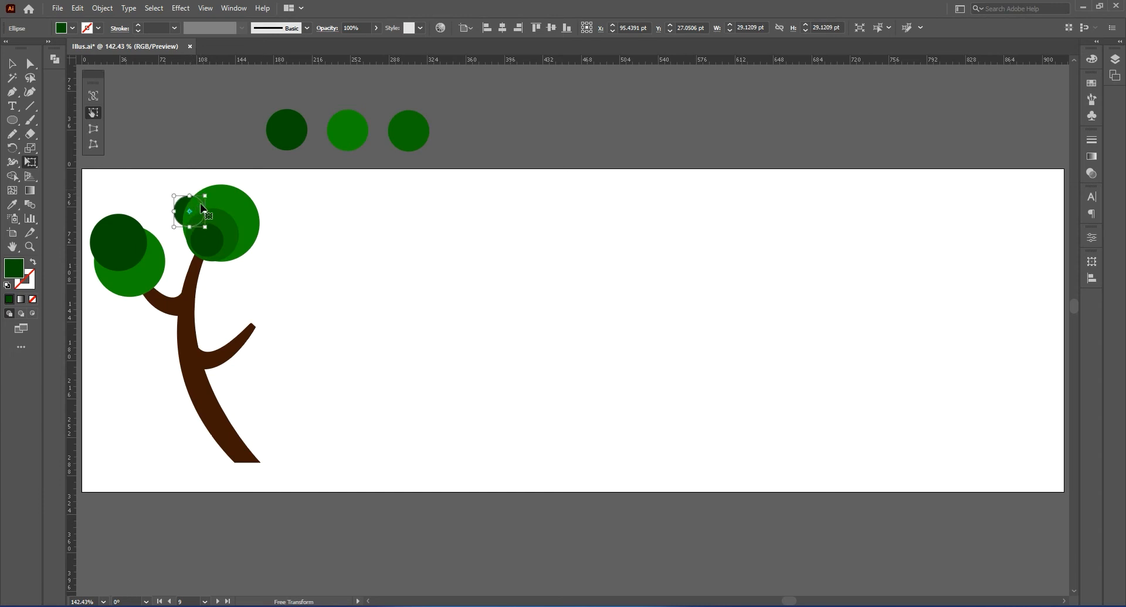
Copy the medium green circle onto the right branch's tip and scale it to about 68 pt
{"action": "key", "text": "v"}
{"action": "left_click", "coordinate": [409, 147]}
{"action": "left_click_drag", "start_coordinate": [413, 139], "coordinate": [302, 278]}
{"action": "key", "text": "e"}
{"action": "mouse_move", "coordinate": [289, 321]}
{"action": "left_mouse_down"}
{"action": "mouse_move", "coordinate": [296, 309]}
{"action": "mouse_move", "coordinate": [302, 317]}
{"action": "left_mouse_up"}
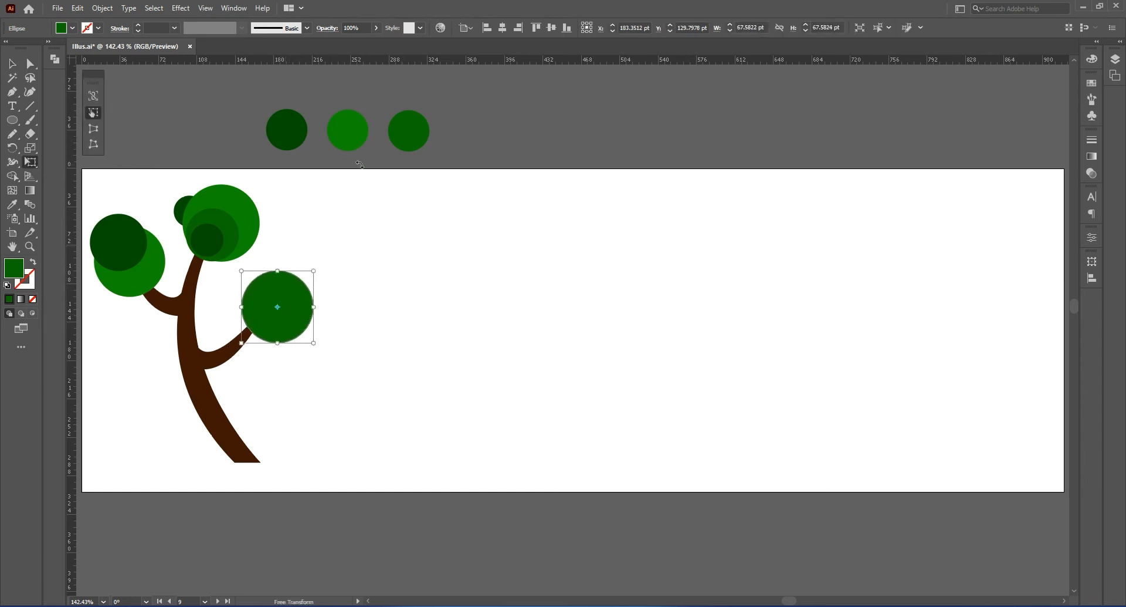
Copy the bright green circle over the lower left of the right branch's foliage and bring it to the front
{"action": "key", "text": "v"}
{"action": "left_click_drag", "start_coordinate": [348, 141], "coordinate": [247, 307]}
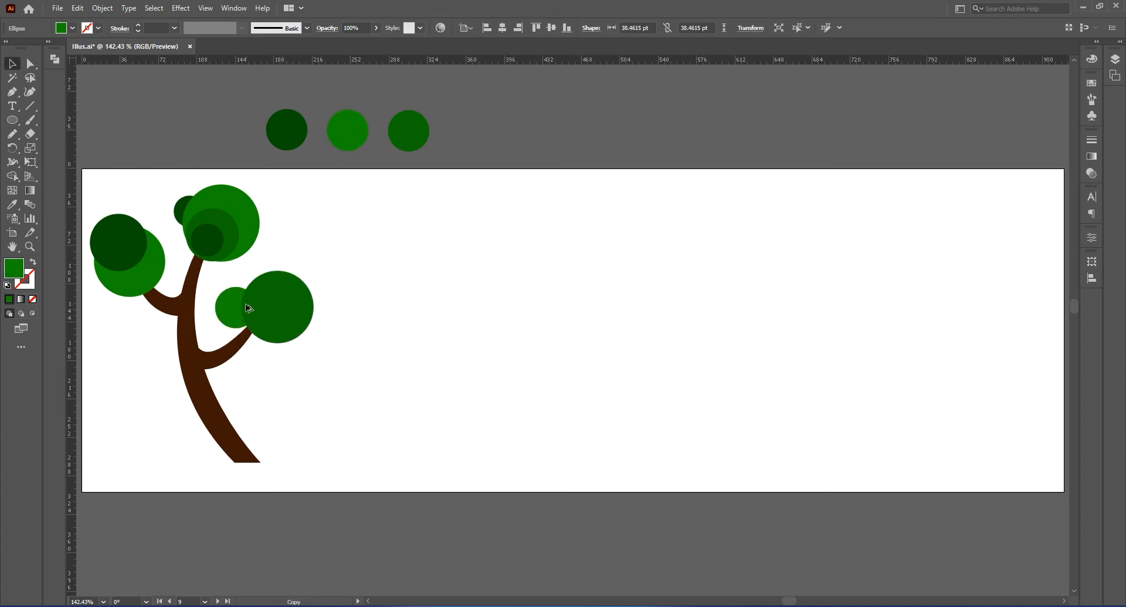
{"action": "right_click", "coordinate": [247, 307]}
{"action": "mouse_move", "coordinate": [264, 519]}
{"action": "left_click", "coordinate": [387, 519]}
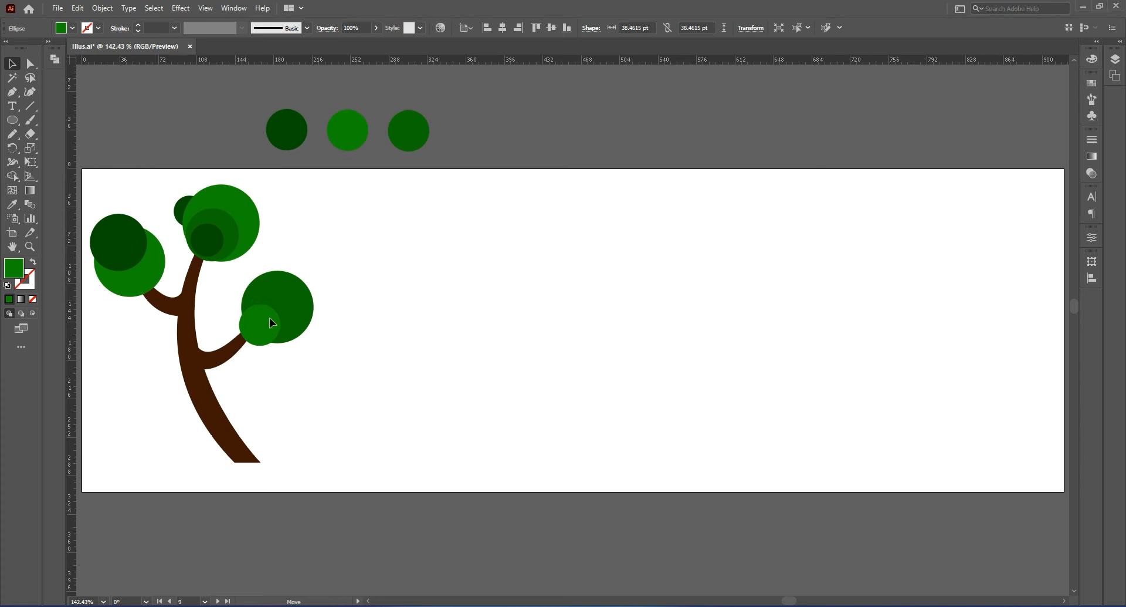
Copy the dark green circle to the left edge of the right branch's foliage and bring it and the bright circle to the front
{"action": "left_click_drag", "start_coordinate": [284, 128], "coordinate": [238, 302]}
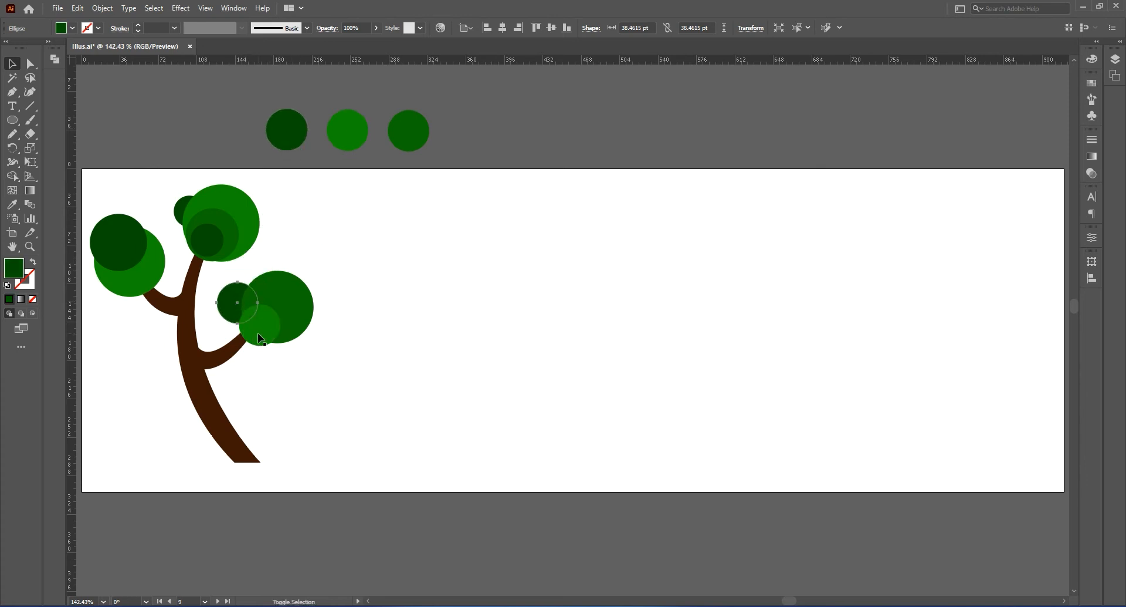
{"action": "left_click", "coordinate": [261, 326], "text": "shift"}
{"action": "right_click", "coordinate": [260, 324]}
{"action": "mouse_move", "coordinate": [363, 514]}
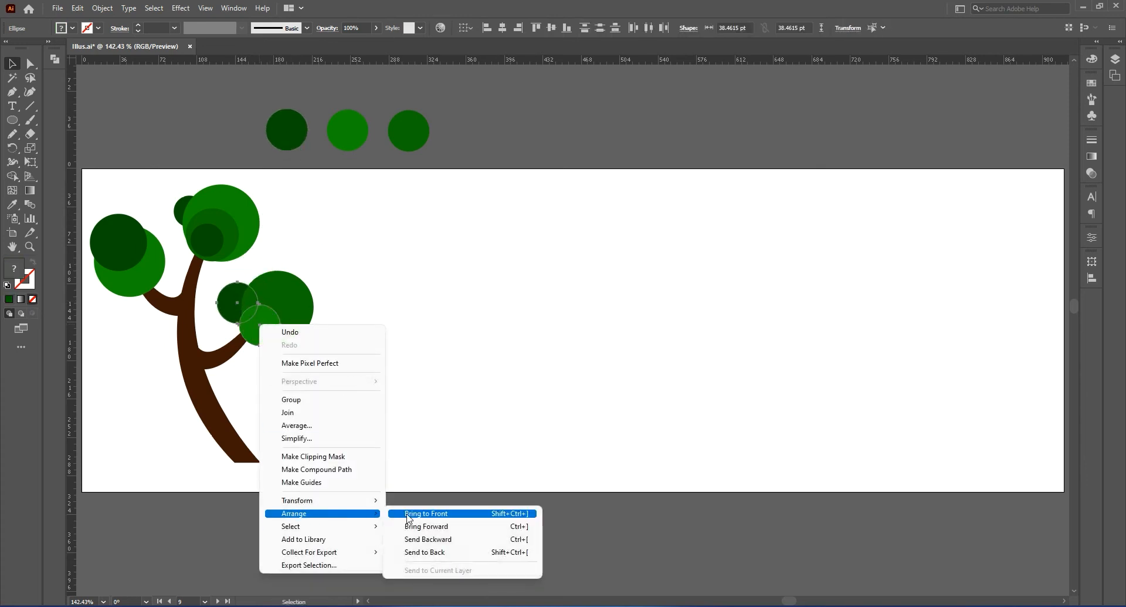
{"action": "left_click", "coordinate": [422, 512]}
{"action": "left_click", "coordinate": [370, 364]}
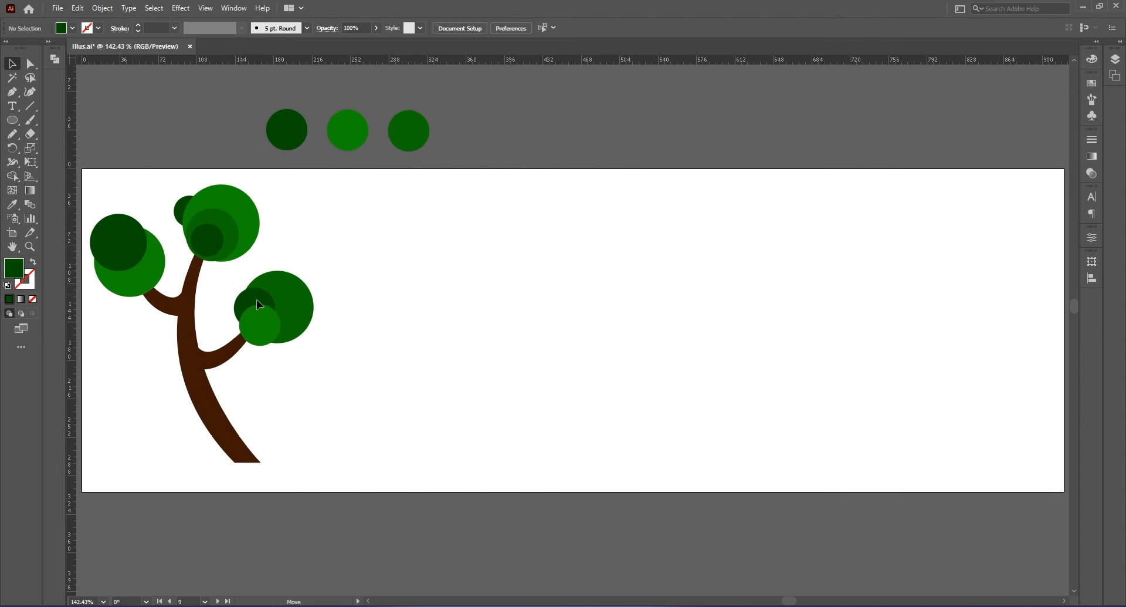
Place another dark green circle on the right edge of the right branch's foliage and shrink it
{"action": "left_click_drag", "start_coordinate": [274, 301], "coordinate": [268, 295]}
{"action": "key", "text": "e"}
{"action": "mouse_move", "coordinate": [316, 276]}
{"action": "left_mouse_down"}
{"action": "mouse_move", "coordinate": [317, 260]}
{"action": "mouse_move", "coordinate": [311, 283]}
{"action": "left_mouse_up"}
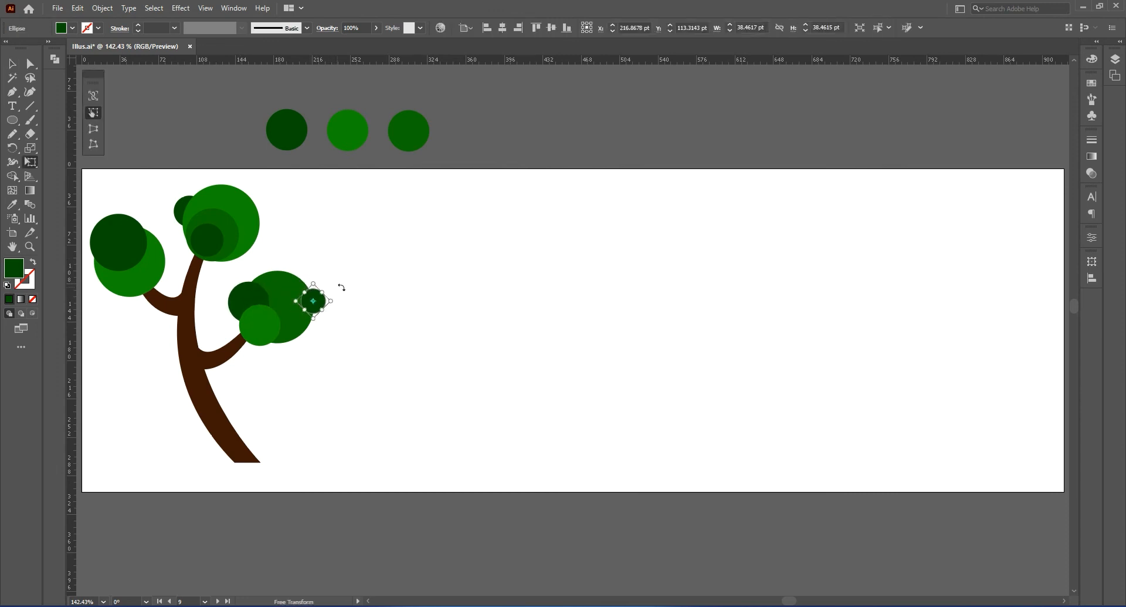
{"action": "key", "text": "v"}
{"action": "left_click", "coordinate": [341, 295]}
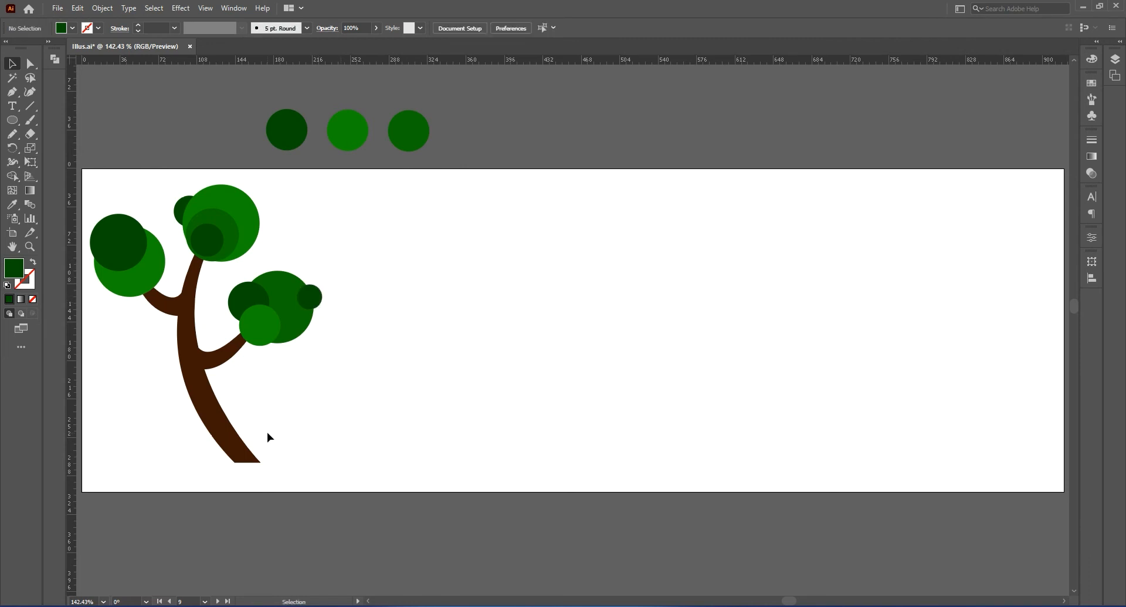
Copy the dark green circle to the trunk's base and flatten it into an ellipse of about 70 x 18 pt
{"action": "left_click_drag", "start_coordinate": [350, 135], "coordinate": [248, 462], "text": "alt"}
{"action": "key", "text": "ctrl+z"}
{"action": "left_click_drag", "start_coordinate": [293, 140], "coordinate": [274, 467], "text": "alt"}
{"action": "key", "text": "e"}
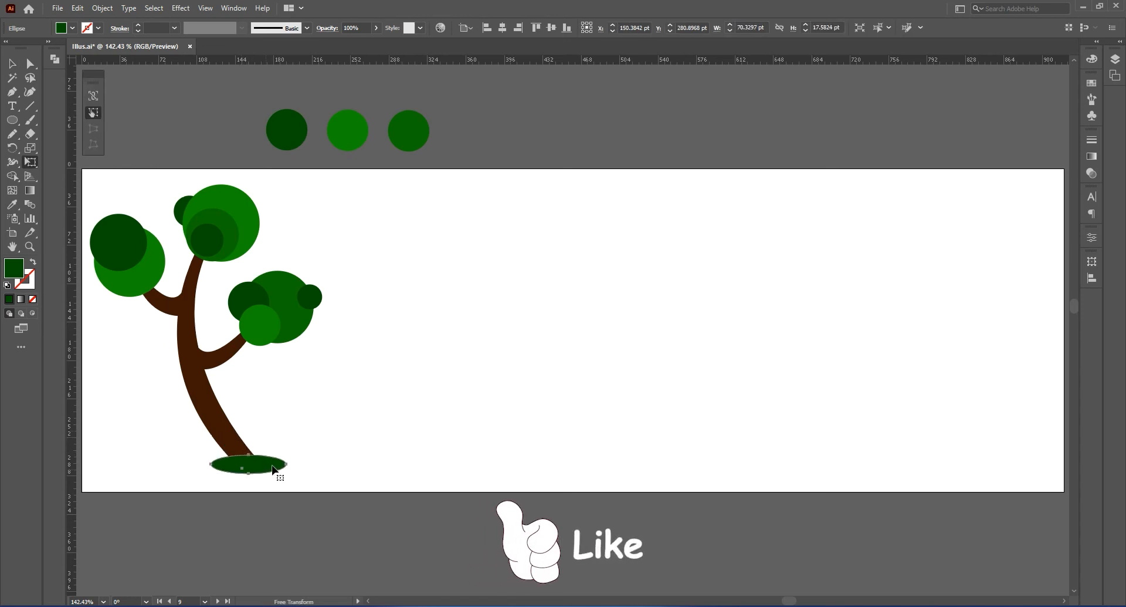
Lower the base ellipse's opacity to 18% and send it to the back as the tree's shadow
{"action": "key", "text": "v"}
{"action": "left_click", "coordinate": [285, 477]}
{"action": "left_click", "coordinate": [272, 467]}
{"action": "left_click_drag", "start_coordinate": [376, 27], "coordinate": [339, 43]}
{"action": "right_click", "coordinate": [277, 462]}
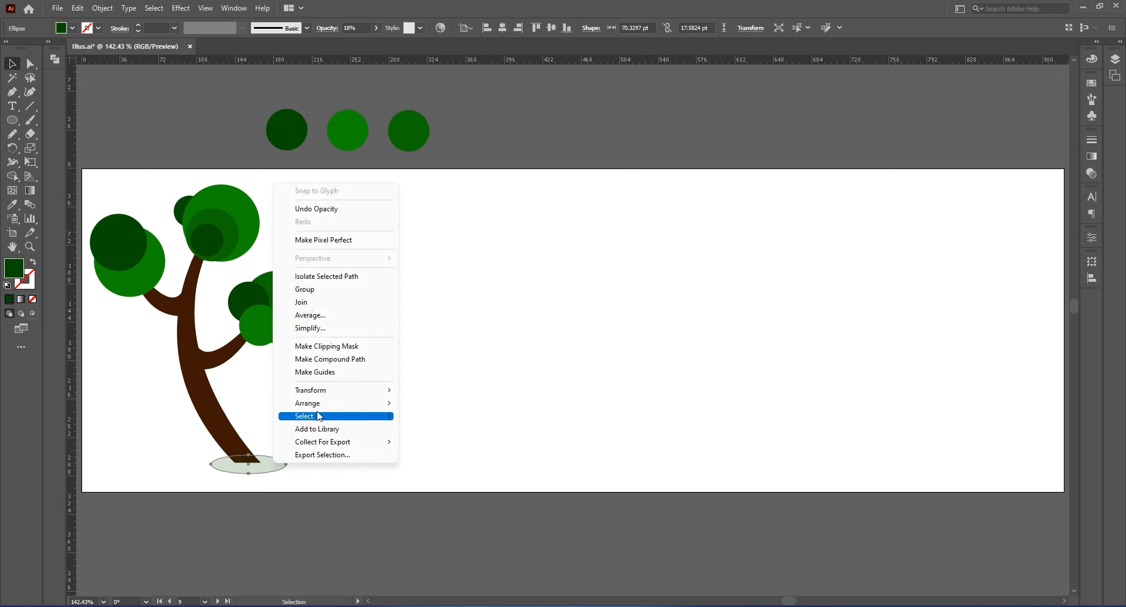
{"action": "mouse_move", "coordinate": [352, 403]}
{"action": "left_click", "coordinate": [433, 444]}
Select the whole tree with its shadow, shift it slightly down and to the right, and save the file
{"action": "left_click_drag", "start_coordinate": [327, 190], "coordinate": [108, 485]}
{"action": "left_click_drag", "start_coordinate": [199, 405], "coordinate": [208, 412]}
{"action": "left_click", "coordinate": [340, 355]}
{"action": "key", "text": "ctrl+s"}
Draw a spiky grass tuft with the Pencil beside the trunk's base and give it the dark green circle's colour
{"action": "key", "text": "n"}
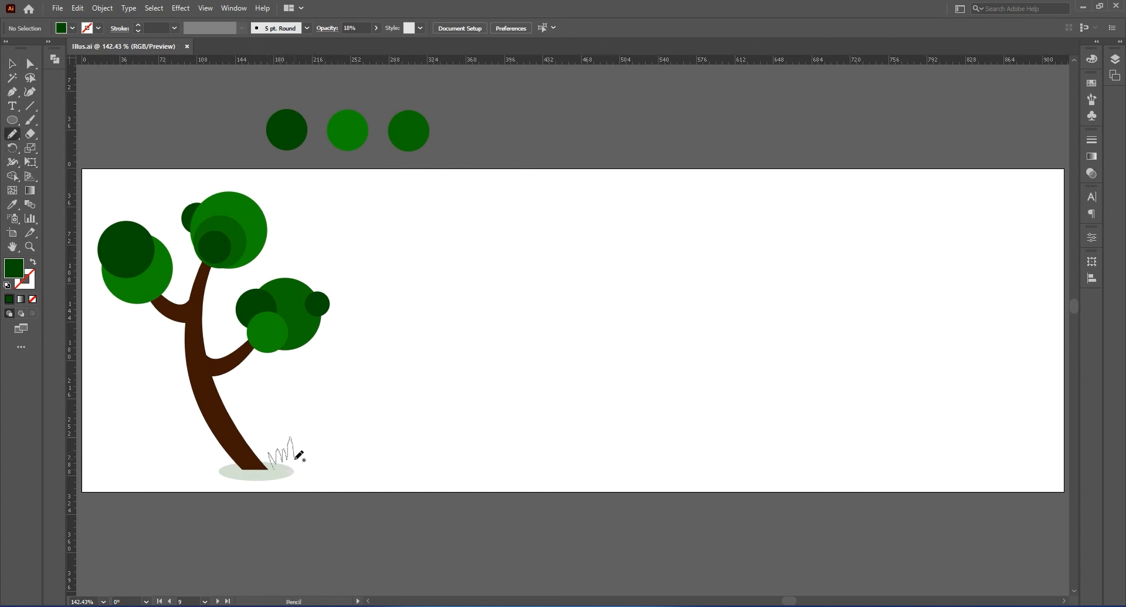
{"action": "left_click_drag", "start_coordinate": [280, 470], "coordinate": [281, 472]}
{"action": "key", "text": "i"}
{"action": "left_click", "coordinate": [299, 136]}
Move the grass tuft up and left so it sits against the trunk's base
{"action": "key", "text": "v"}
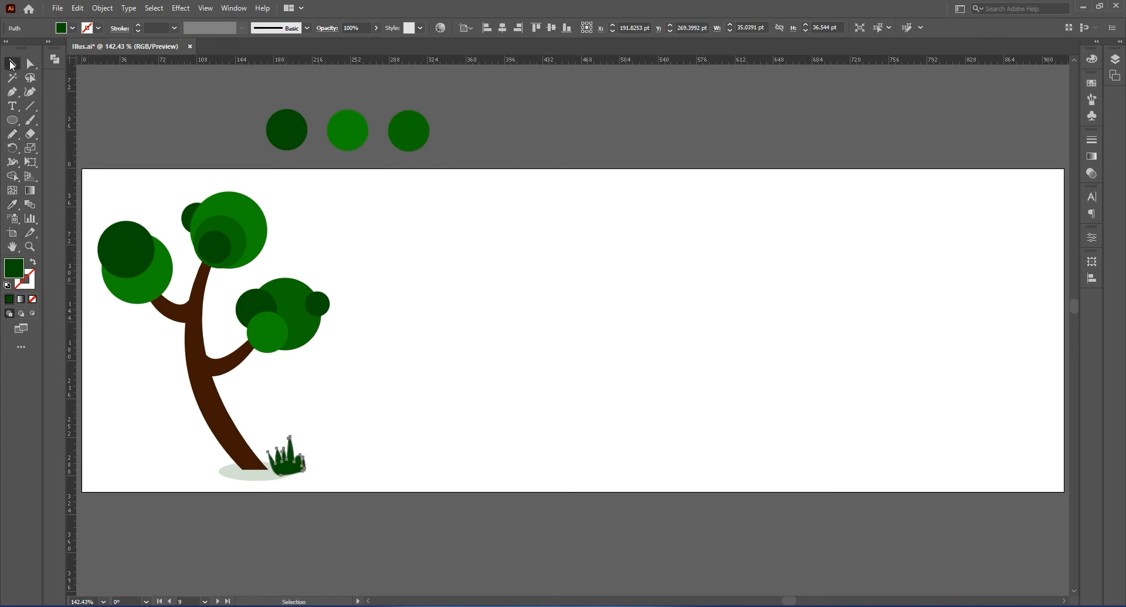
{"action": "left_click", "coordinate": [392, 328]}
{"action": "left_click_drag", "start_coordinate": [288, 462], "coordinate": [288, 463]}
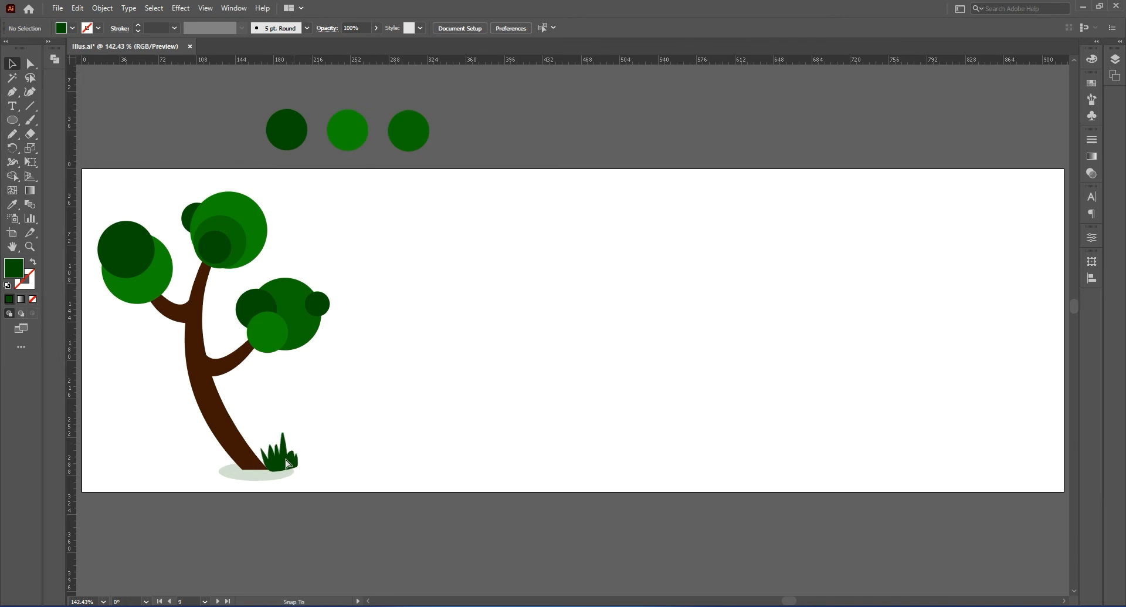
{"action": "left_click", "coordinate": [368, 478]}
Copy the brown trunk shape and paste the duplicate exactly over the original
{"action": "left_click", "coordinate": [186, 379]}
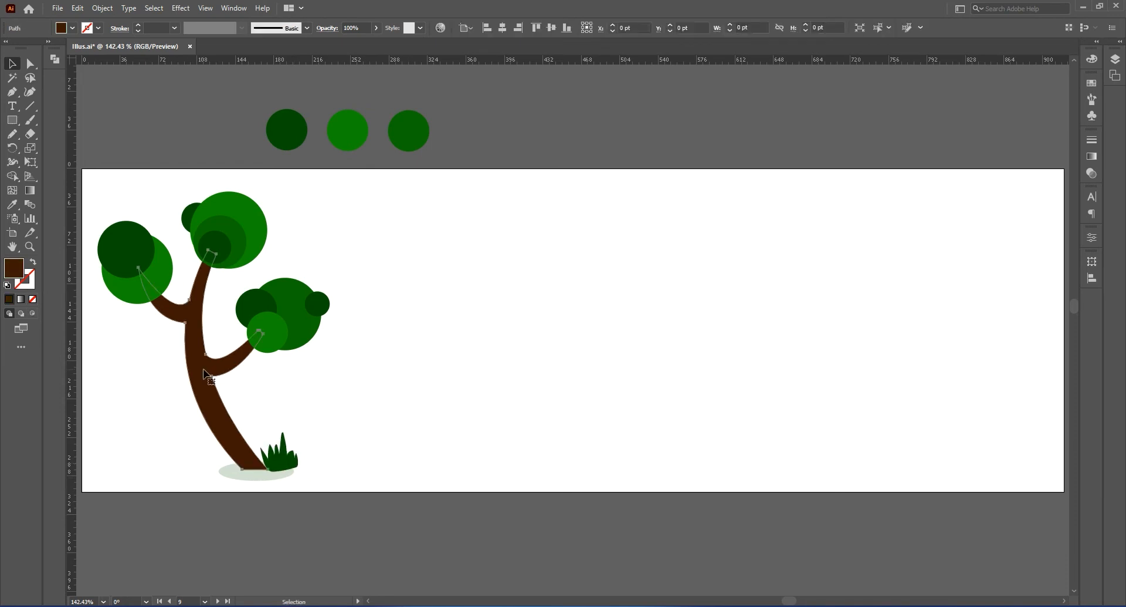
{"action": "left_click", "coordinate": [78, 8]}
{"action": "left_click", "coordinate": [98, 65]}
{"action": "left_click", "coordinate": [77, 8]}
{"action": "left_click", "coordinate": [97, 117]}
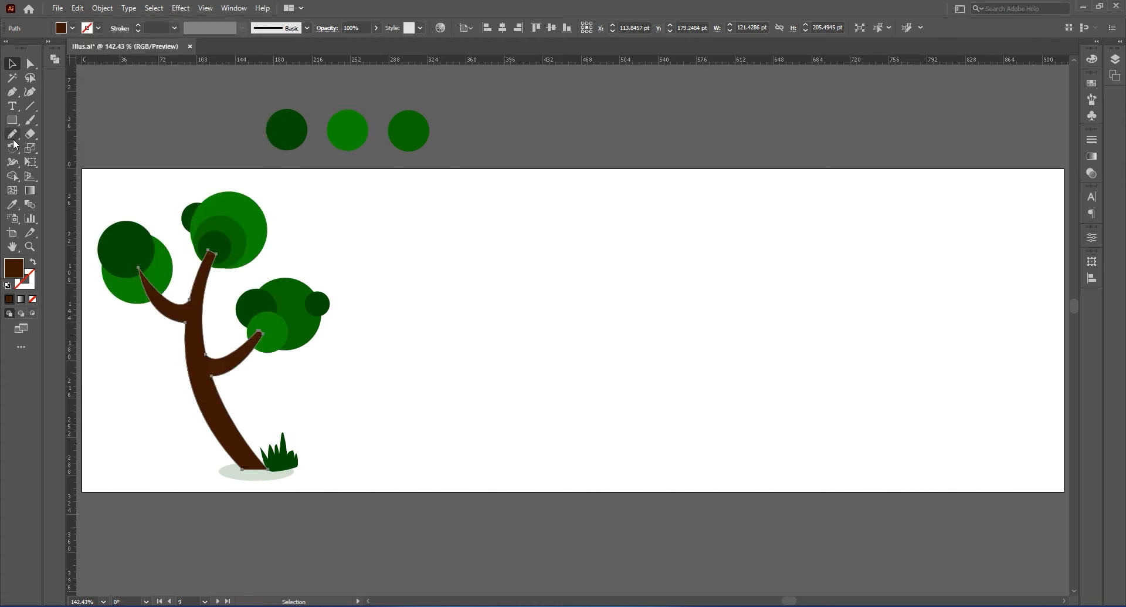
Delete the branch and upper anchor points of the trunk copy with the Pen tool, keeping only its lower section
{"action": "left_click", "coordinate": [12, 92]}
{"action": "left_click", "coordinate": [138, 267]}
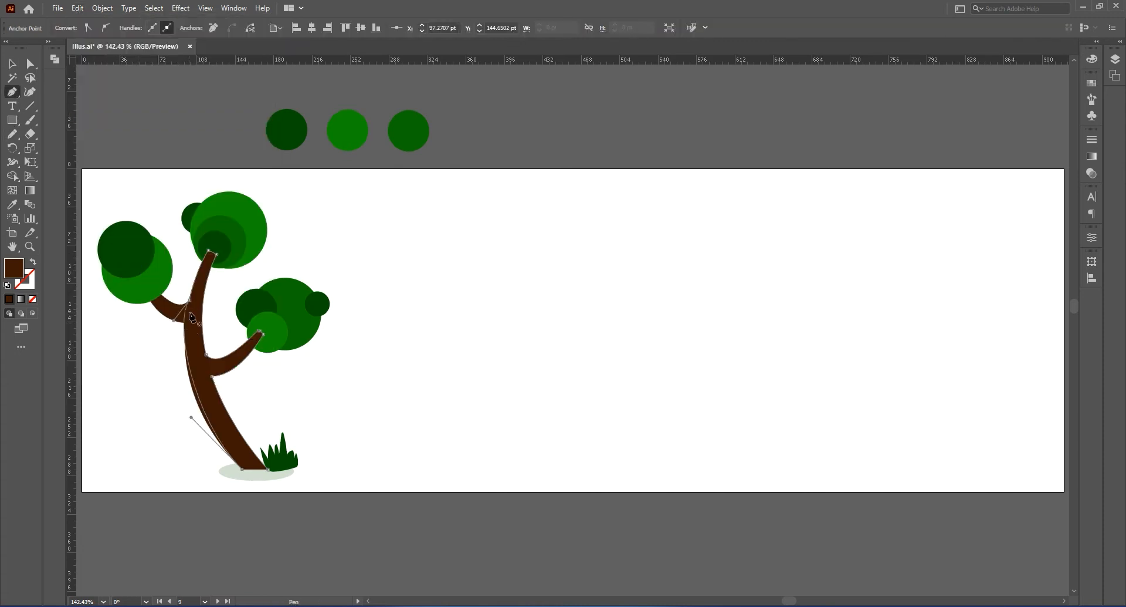
{"action": "left_click", "coordinate": [189, 300]}
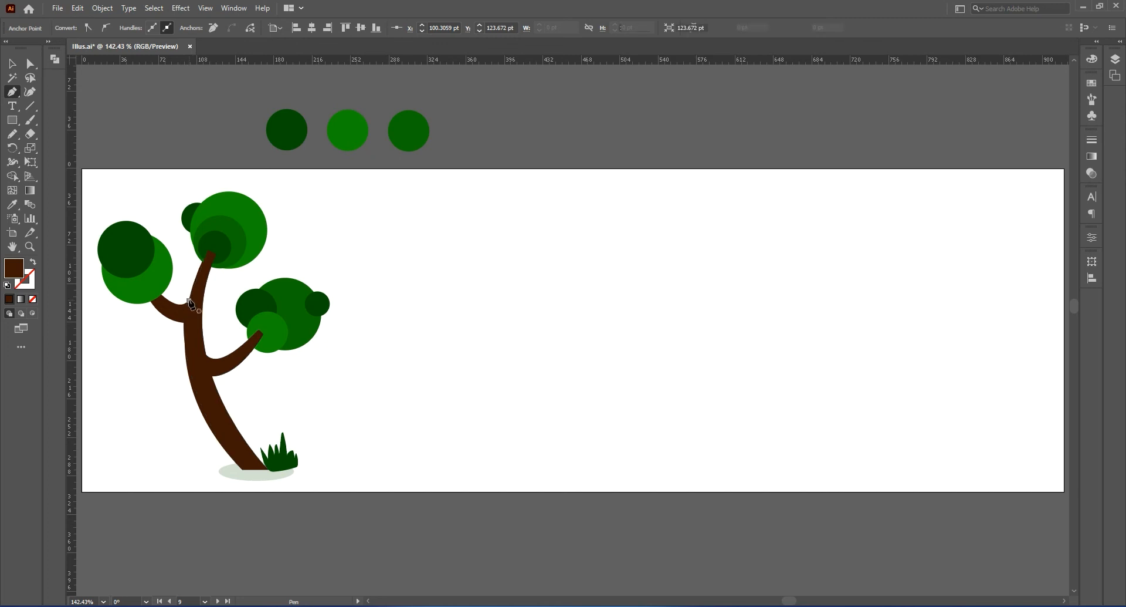
{"action": "key", "text": "ctrl+z"}
{"action": "left_click", "coordinate": [189, 301]}
{"action": "left_click", "coordinate": [216, 256]}
{"action": "left_click", "coordinate": [262, 333]}
{"action": "left_click", "coordinate": [205, 354]}
{"action": "key", "text": "ctrl+z"}
{"action": "left_click", "coordinate": [206, 355]}
{"action": "left_click", "coordinate": [260, 331]}
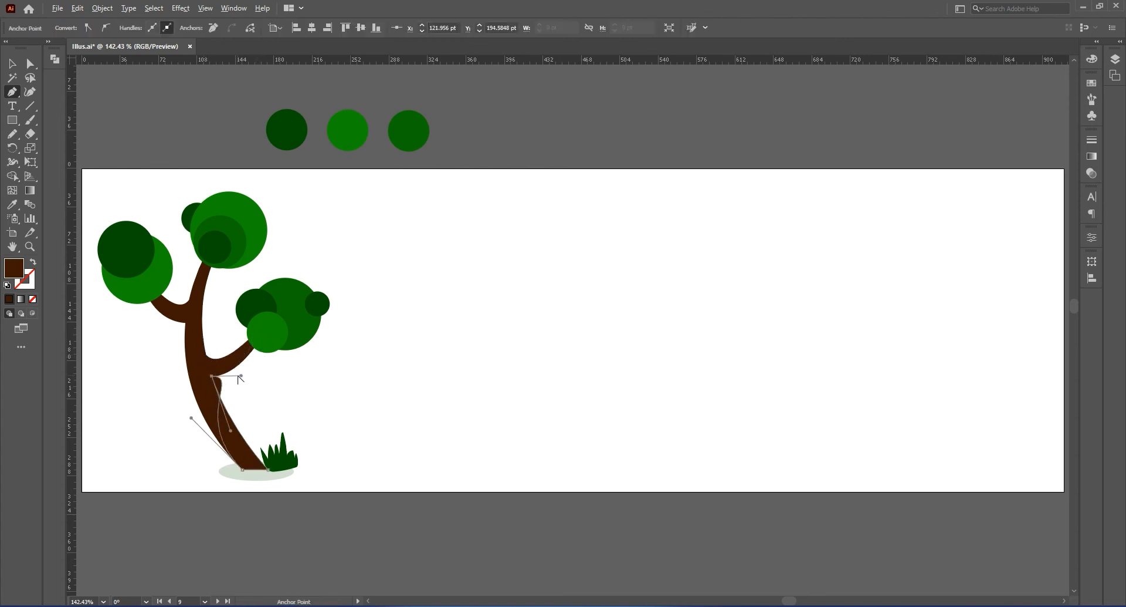
Adjust the lower section's curve handles and bottom anchor to form a narrow curved strip along the trunk's right side
{"action": "left_click_drag", "start_coordinate": [227, 383], "coordinate": [205, 431]}
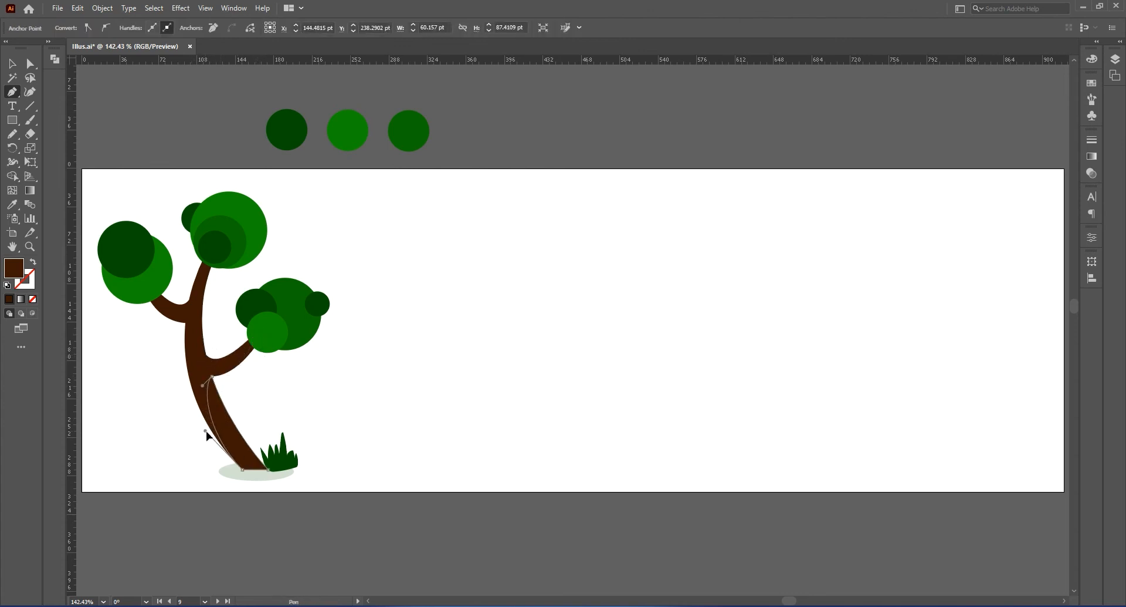
{"action": "left_click", "coordinate": [243, 470]}
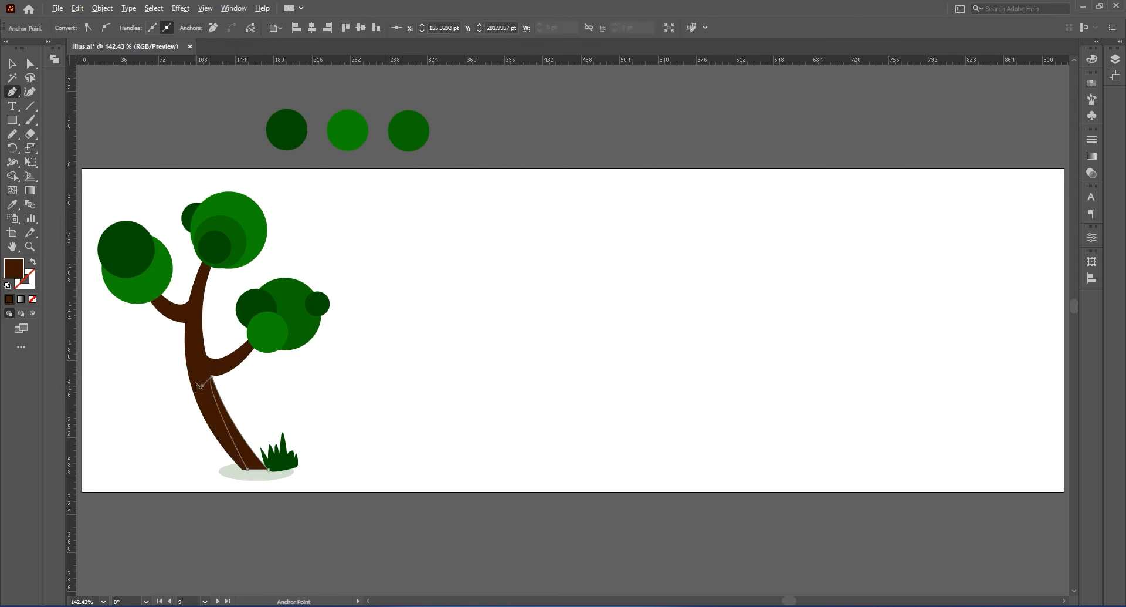
{"action": "left_click_drag", "start_coordinate": [203, 386], "coordinate": [191, 410]}
Fill the trunk strip with a lighter brown and save the file
{"action": "double_click", "coordinate": [15, 268]}
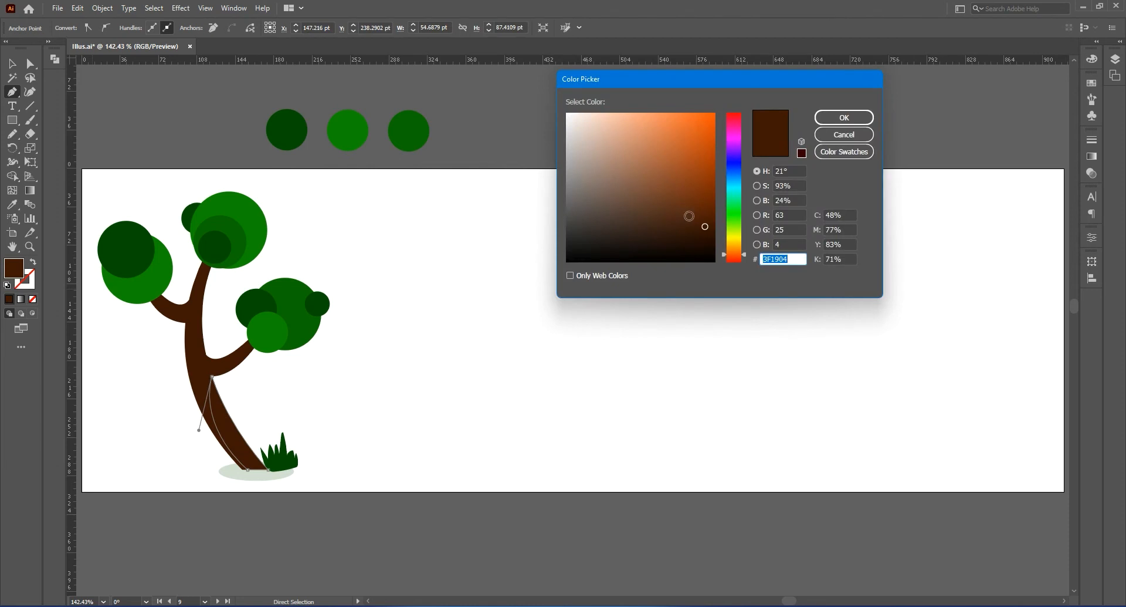
{"action": "left_click", "coordinate": [844, 117]}
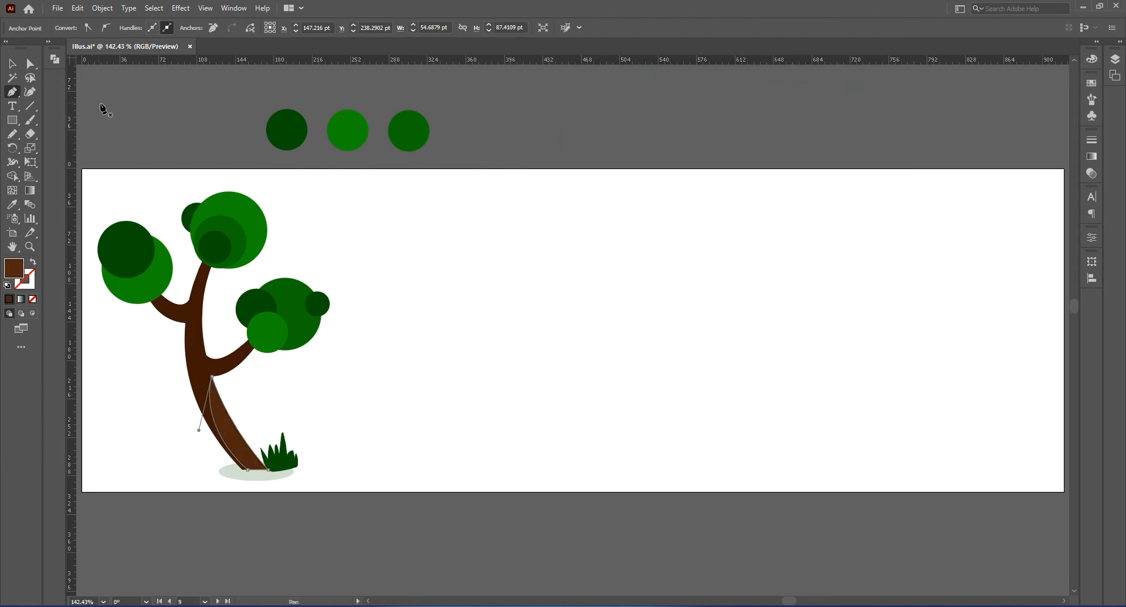
{"action": "left_click", "coordinate": [15, 66]}
{"action": "left_click", "coordinate": [392, 289]}
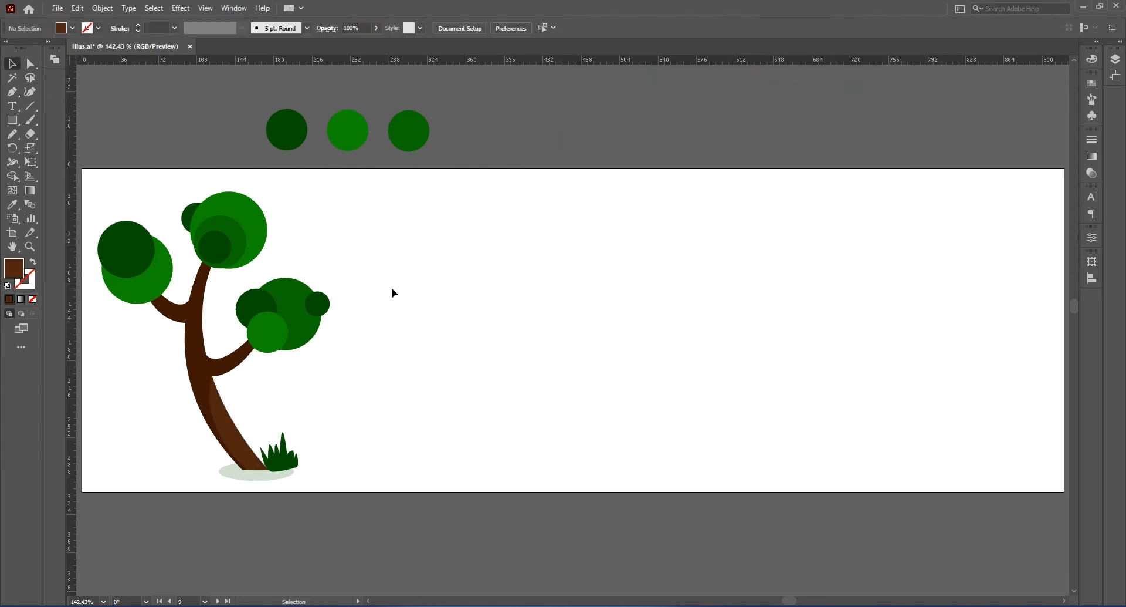
{"action": "key", "text": "ctrl+s"}
Draw a rectangle about 24 x 139 pt to the right of the tree and narrow its top into a tapered trunk
{"action": "key", "text": "m"}
{"action": "left_click_drag", "start_coordinate": [454, 328], "coordinate": [481, 477]}
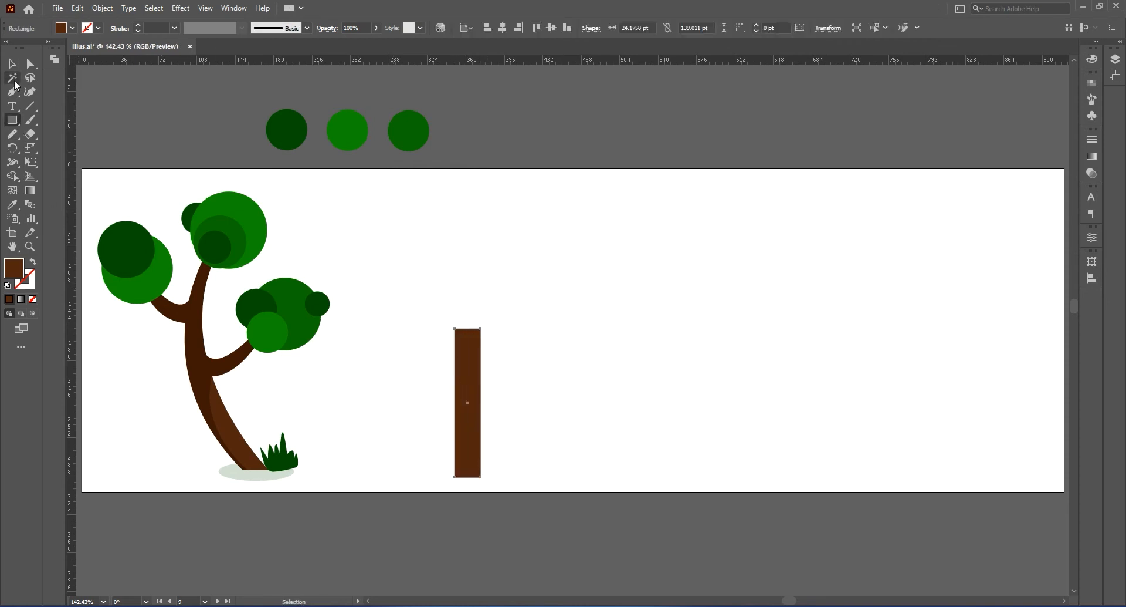
{"action": "key", "text": "a"}
{"action": "left_click_drag", "start_coordinate": [454, 329], "coordinate": [474, 334]}
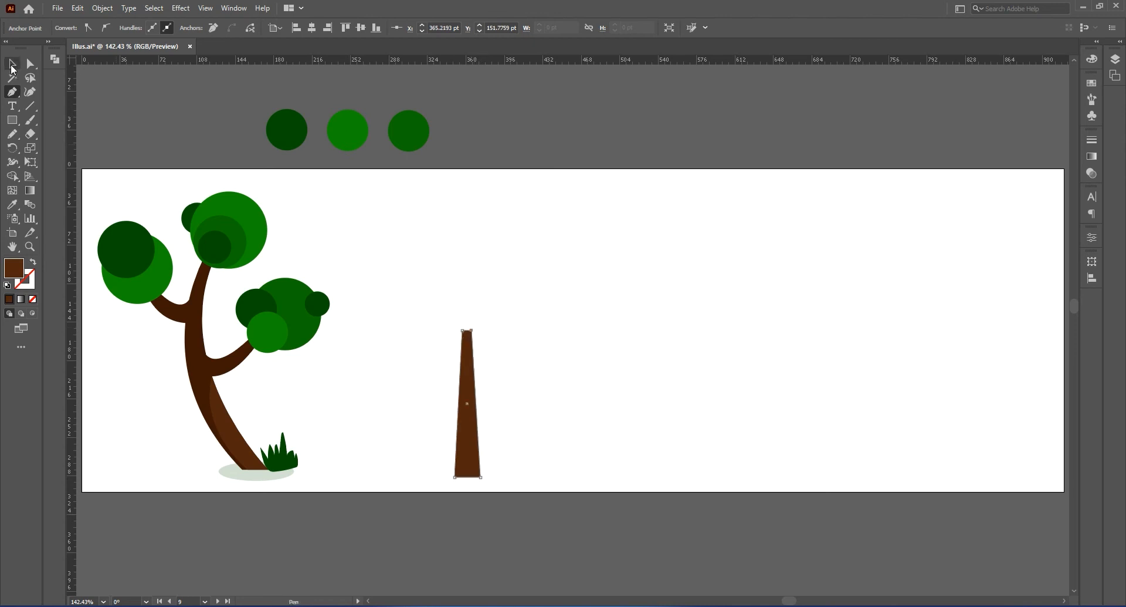
Give the tapered trunk the first tree's dark brown fill and save the file
{"action": "left_click", "coordinate": [12, 205]}
{"action": "left_click", "coordinate": [191, 312]}
{"action": "key", "text": "v"}
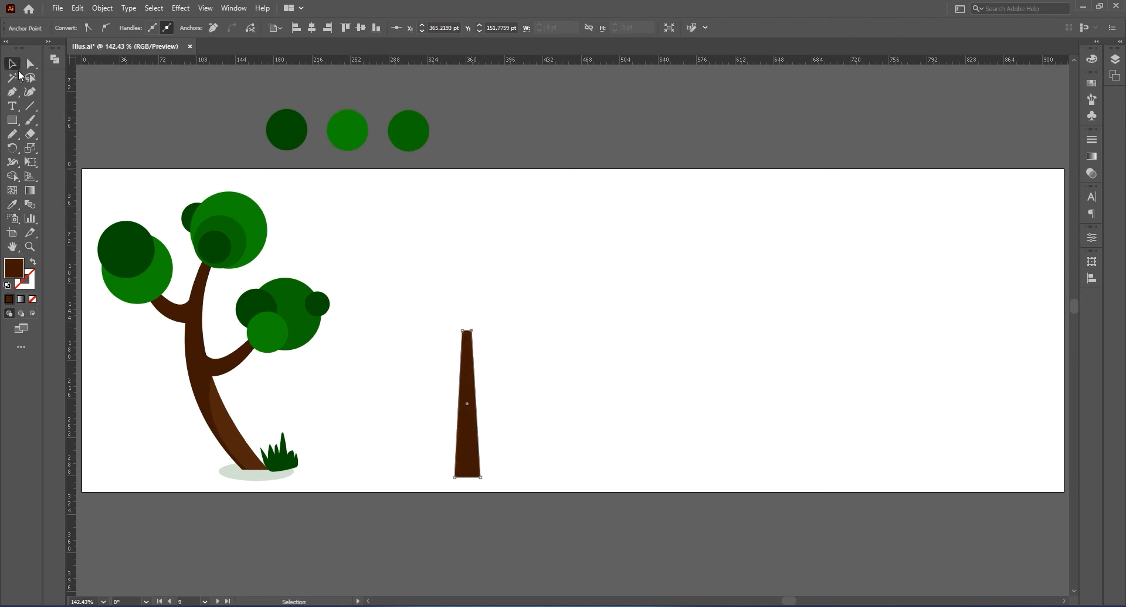
{"action": "left_click", "coordinate": [361, 255]}
{"action": "key", "text": "ctrl+s"}
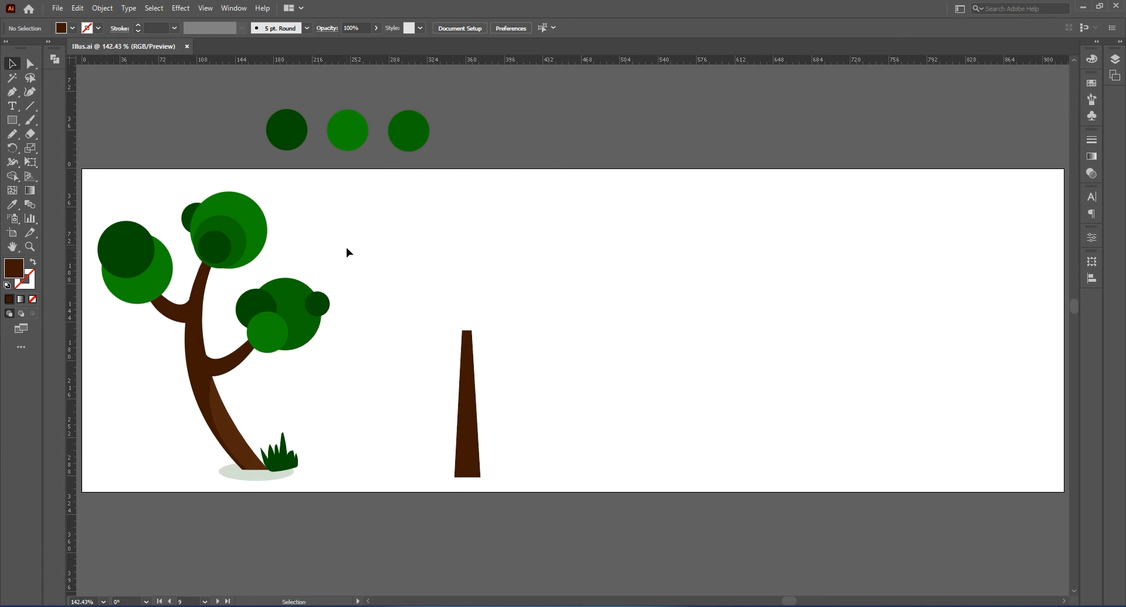
Place several copies of the bright green circle around the tapered trunk's top and shrink some of them
{"action": "left_click", "coordinate": [359, 125]}
{"action": "left_click_drag", "start_coordinate": [359, 126], "coordinate": [566, 323]}
{"action": "left_click_drag", "start_coordinate": [468, 319], "coordinate": [414, 306]}
{"action": "key", "text": "e"}
{"action": "left_click", "coordinate": [546, 317], "text": "ctrl"}
{"action": "left_click_drag", "start_coordinate": [533, 299], "coordinate": [542, 309]}
{"action": "left_click", "coordinate": [525, 251], "text": "ctrl"}
{"action": "left_click_drag", "start_coordinate": [505, 273], "coordinate": [513, 268]}
Add medium green circle copies around the trunk's top, scale one to about 55 pt and send it behind the bright circles
{"action": "key", "text": "v"}
{"action": "left_click_drag", "start_coordinate": [415, 128], "coordinate": [464, 270]}
{"action": "key", "text": "e"}
{"action": "left_click_drag", "start_coordinate": [447, 293], "coordinate": [441, 298]}
{"action": "right_click", "coordinate": [441, 297]}
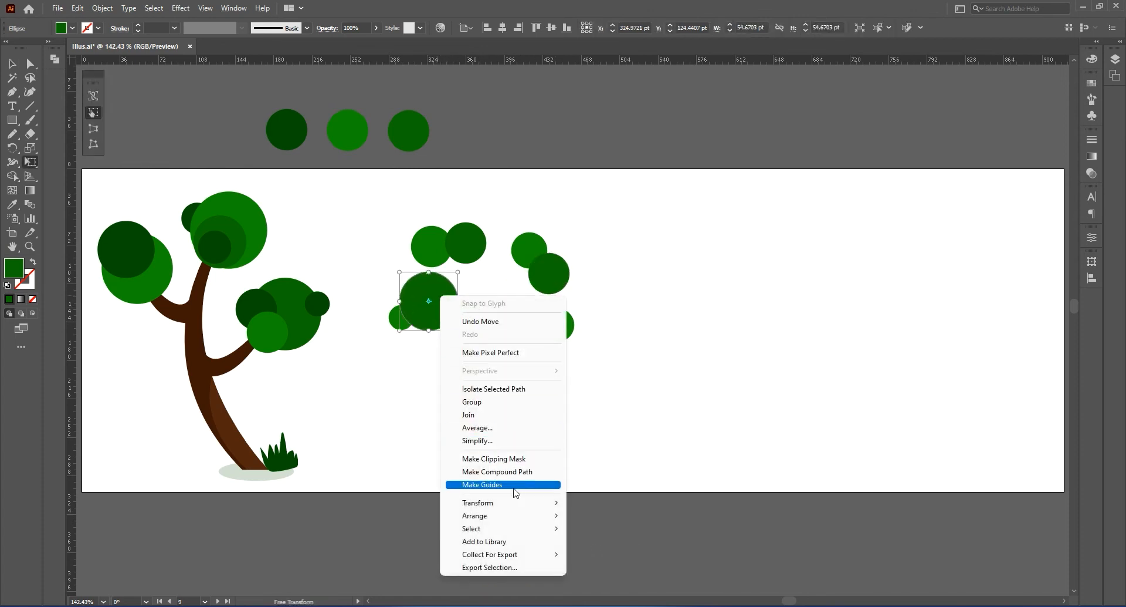
{"action": "mouse_move", "coordinate": [523, 518]}
{"action": "left_click", "coordinate": [589, 546]}
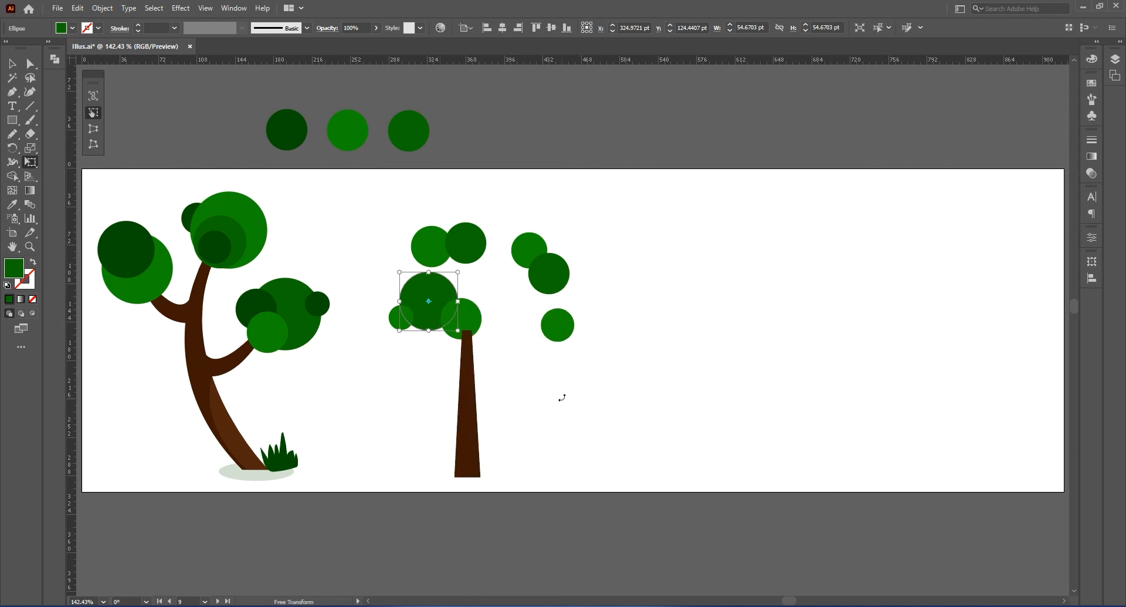
Add dark green circle copies and gather all the foliage circles into an overlapping crown above the tapered trunk
{"action": "key", "text": "v"}
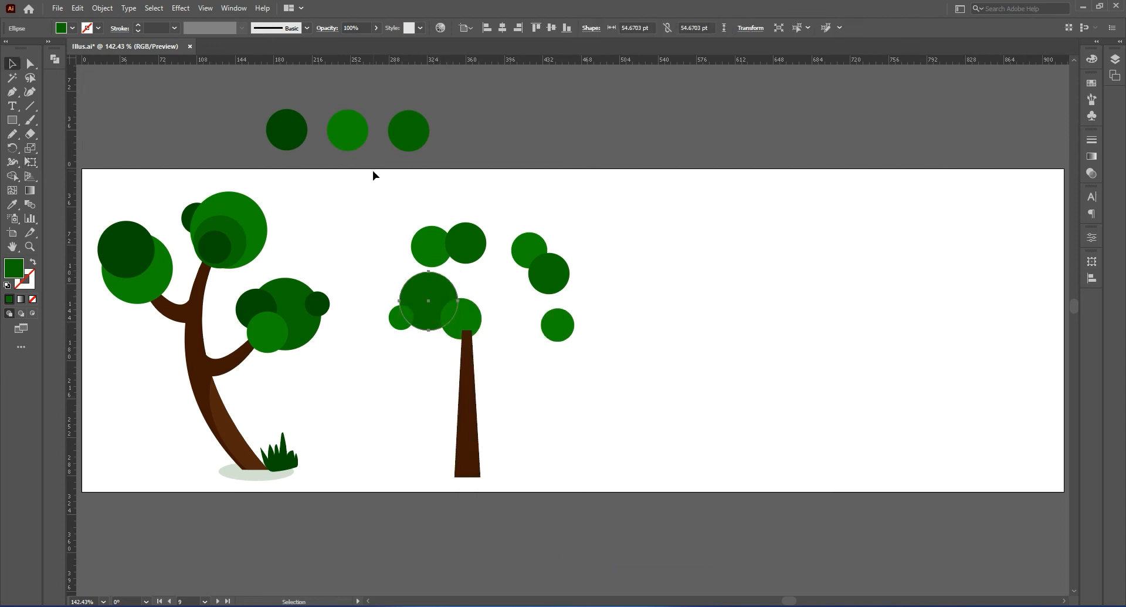
{"action": "left_click_drag", "start_coordinate": [285, 127], "coordinate": [506, 239]}
{"action": "left_click_drag", "start_coordinate": [556, 339], "coordinate": [518, 336]}
{"action": "left_click_drag", "start_coordinate": [547, 285], "coordinate": [494, 311]}
{"action": "left_click_drag", "start_coordinate": [485, 272], "coordinate": [488, 280]}
{"action": "left_click_drag", "start_coordinate": [467, 244], "coordinate": [465, 254]}
{"action": "left_click_drag", "start_coordinate": [436, 244], "coordinate": [443, 264]}
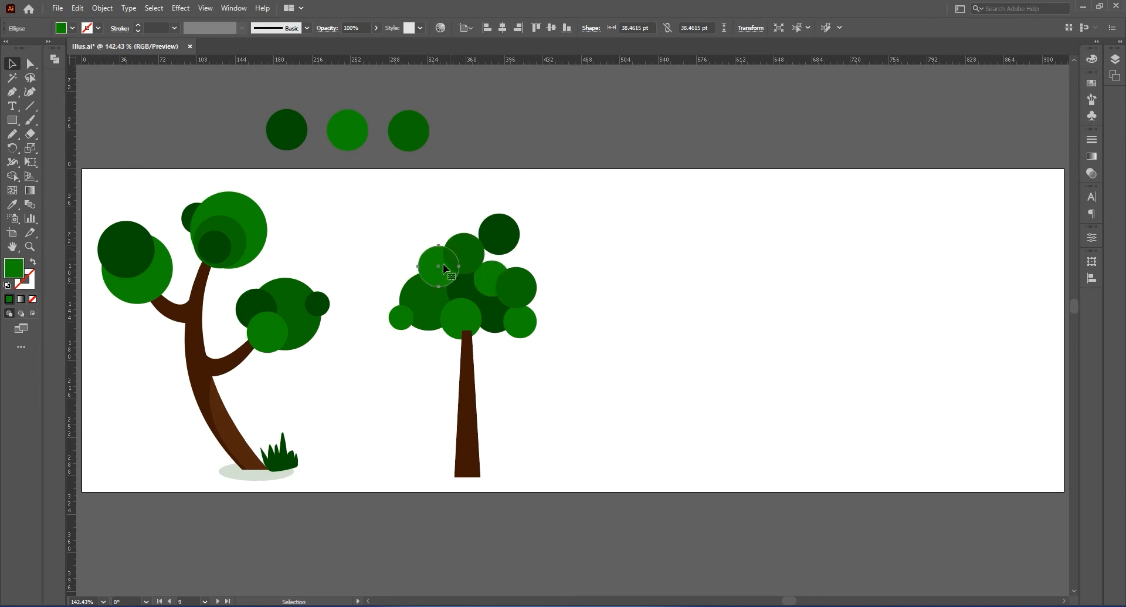
Enlarge the dark green circle at the crown's upper right
{"action": "left_click", "coordinate": [502, 246]}
{"action": "key", "text": "e"}
{"action": "left_click_drag", "start_coordinate": [517, 225], "coordinate": [524, 218]}
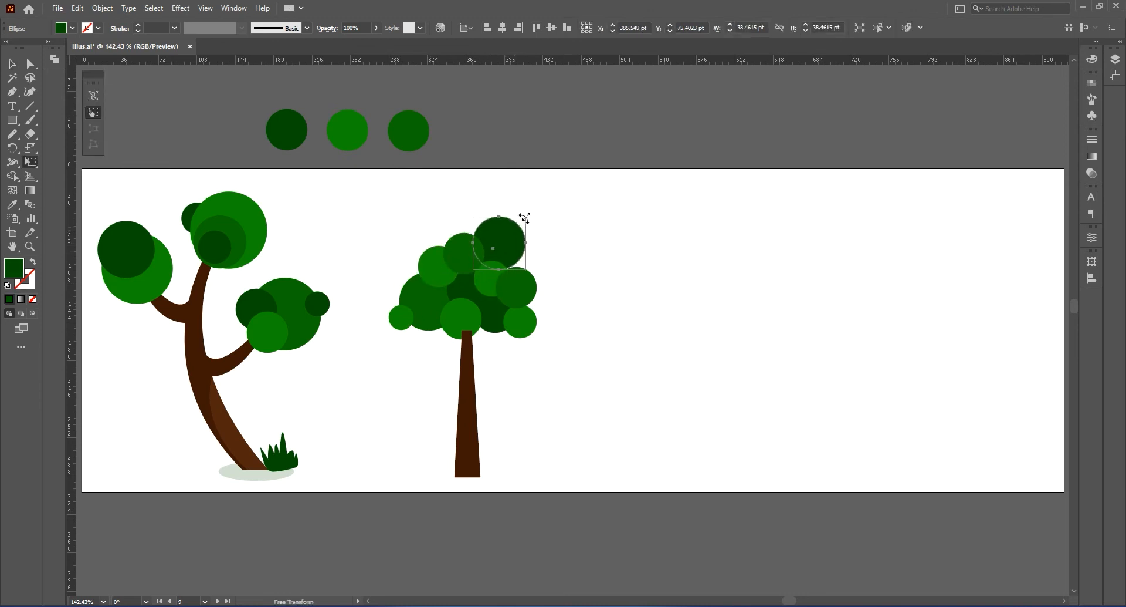
{"action": "key", "text": "v"}
{"action": "left_click", "coordinate": [469, 257]}
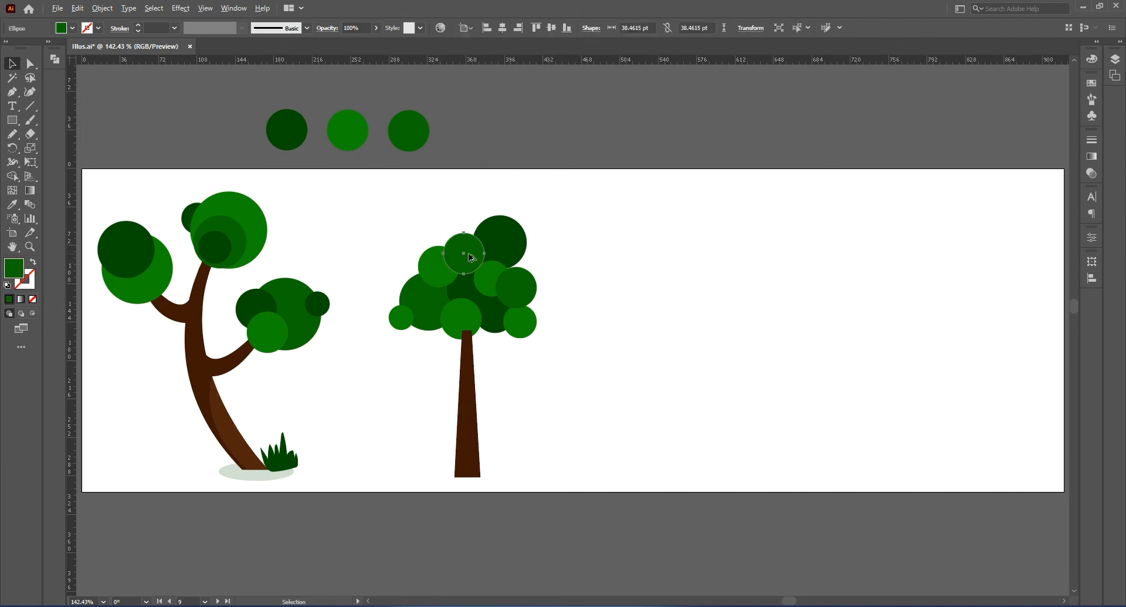
Add dark green circle copies at the crown's upper left and pull the outer circles on both sides closer to the crown
{"action": "left_click_drag", "start_coordinate": [501, 234], "coordinate": [438, 229], "text": "alt"}
{"action": "key", "text": "e"}
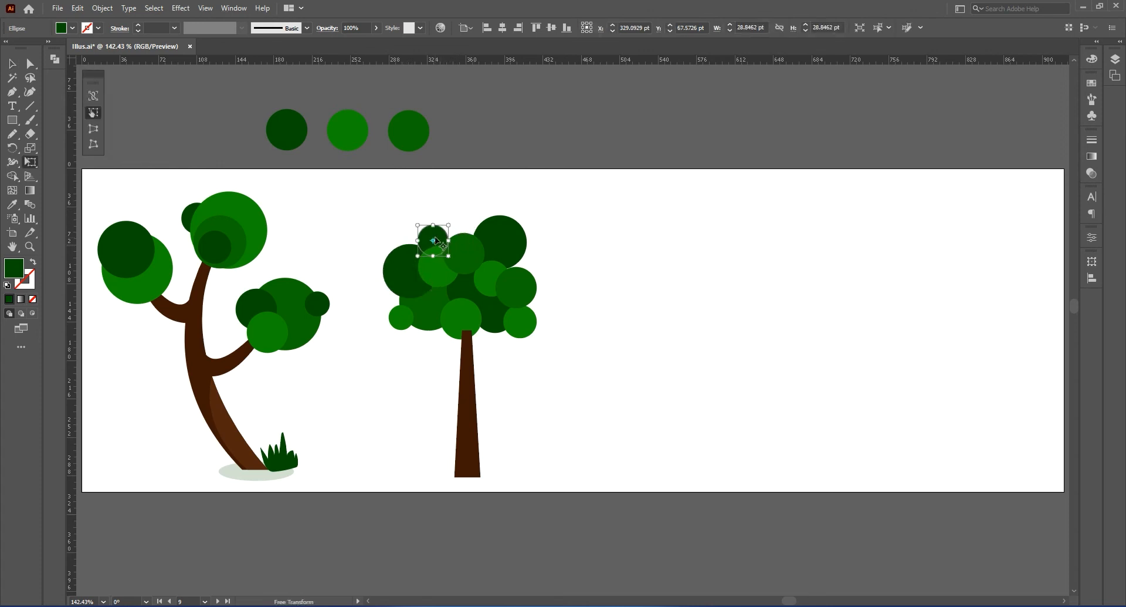
{"action": "left_click_drag", "start_coordinate": [428, 231], "coordinate": [406, 264]}
{"action": "left_click", "coordinate": [402, 317], "text": "ctrl"}
{"action": "left_click_drag", "start_coordinate": [402, 317], "coordinate": [406, 320]}
{"action": "left_click", "coordinate": [525, 285], "text": "ctrl"}
{"action": "left_click_drag", "start_coordinate": [525, 284], "coordinate": [526, 278]}
{"action": "left_click", "coordinate": [521, 324], "text": "ctrl"}
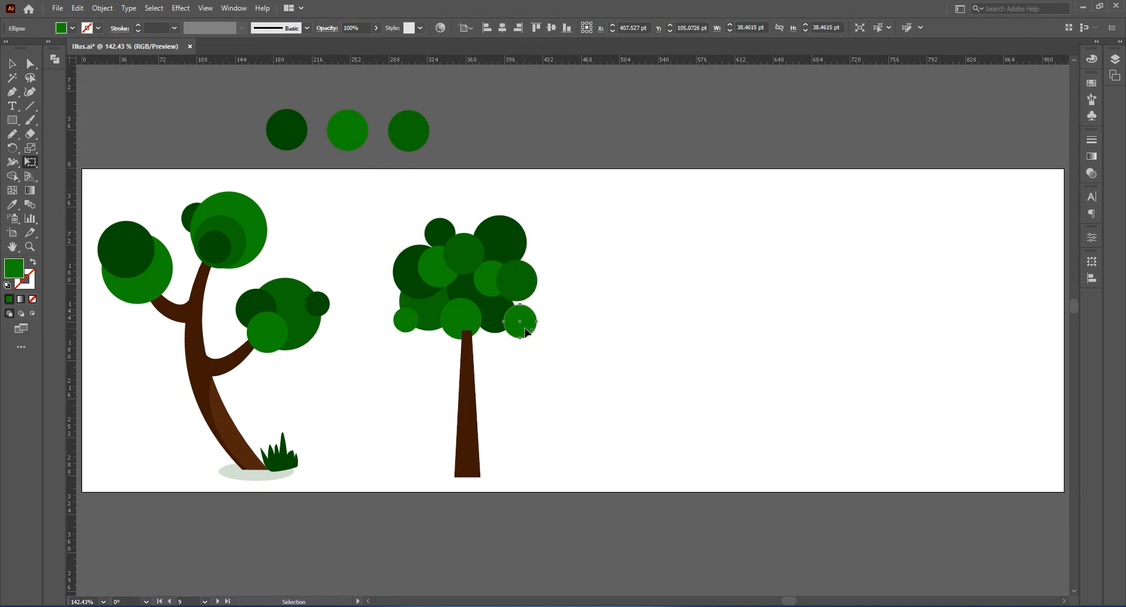
{"action": "left_click_drag", "start_coordinate": [520, 324], "coordinate": [522, 314]}
{"action": "key", "text": "v"}
{"action": "left_click", "coordinate": [474, 185]}
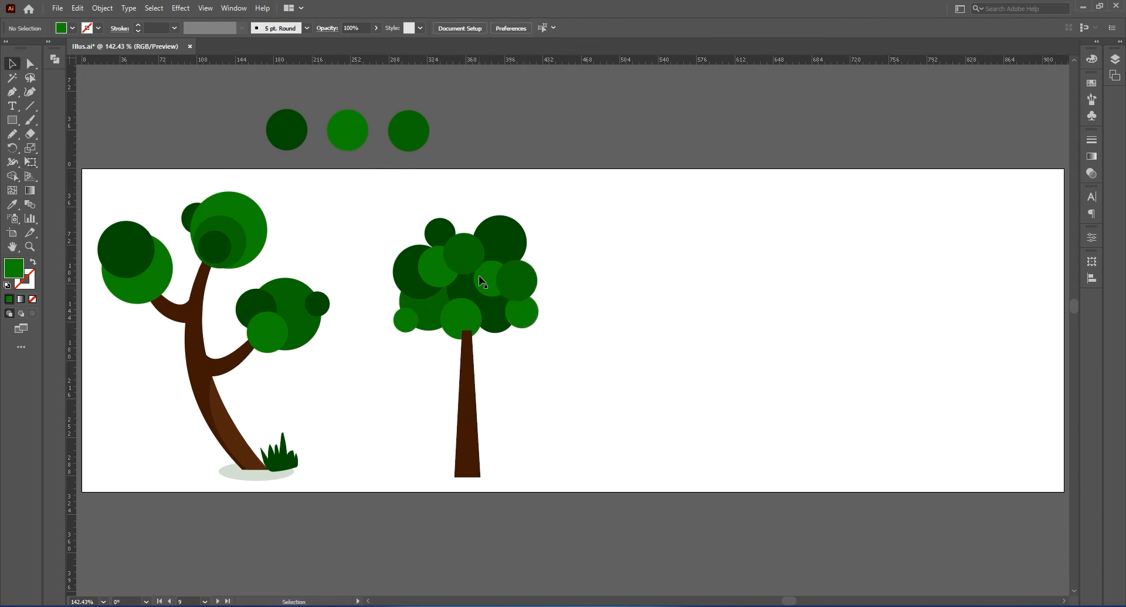
Send the tapered trunk behind all the foliage circles
{"action": "left_click", "coordinate": [469, 368]}
{"action": "right_click", "coordinate": [471, 370]}
{"action": "mouse_move", "coordinate": [528, 302]}
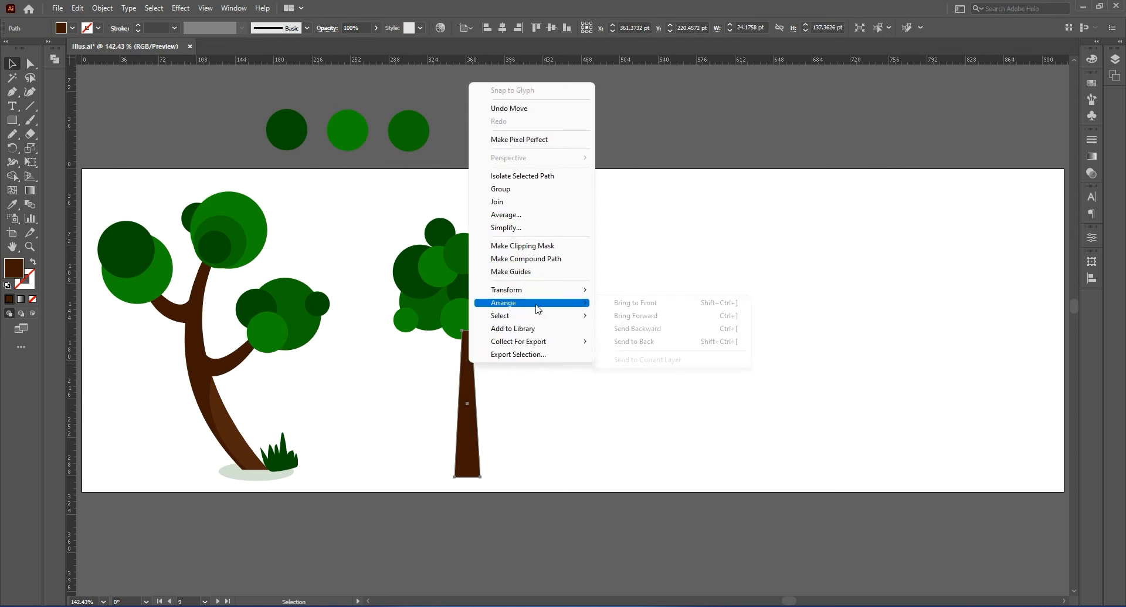
{"action": "left_click", "coordinate": [625, 341]}
Place bright green circle copies along the top of the round crown and undo the last misplaced move
{"action": "left_click_drag", "start_coordinate": [462, 317], "coordinate": [420, 230]}
{"action": "left_click_drag", "start_coordinate": [438, 272], "coordinate": [472, 243]}
{"action": "key", "text": "ctrl+z"}
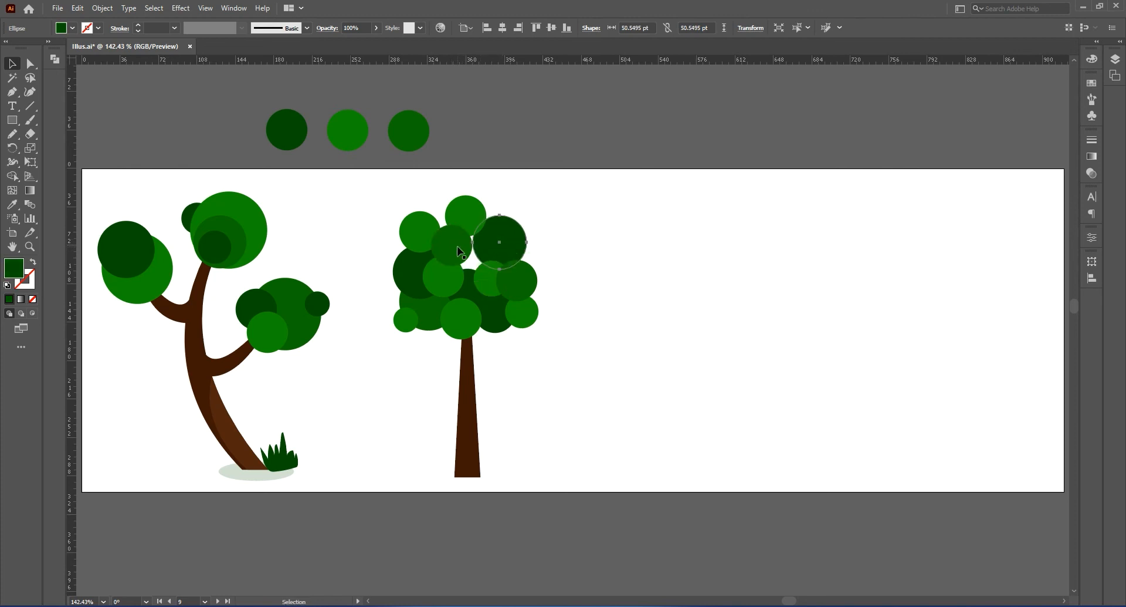
Enlarge the medium green circle in the upper middle of the round crown
{"action": "left_click", "coordinate": [459, 254]}
{"action": "key", "text": "e"}
{"action": "left_click_drag", "start_coordinate": [473, 266], "coordinate": [440, 222]}
{"action": "key", "text": "v"}
{"action": "left_click", "coordinate": [608, 266]}
Place a dark green circle at the crown's top and shrink the bright green circle at its upper left
{"action": "left_click_drag", "start_coordinate": [471, 261], "coordinate": [439, 201]}
{"action": "mouse_move", "coordinate": [427, 236]}
{"action": "left_mouse_down"}
{"action": "mouse_move", "coordinate": [411, 227]}
{"action": "mouse_move", "coordinate": [428, 241]}
{"action": "mouse_move", "coordinate": [421, 231]}
{"action": "left_mouse_up"}
{"action": "key", "text": "e"}
{"action": "key", "text": "v"}
{"action": "left_click", "coordinate": [576, 218]}
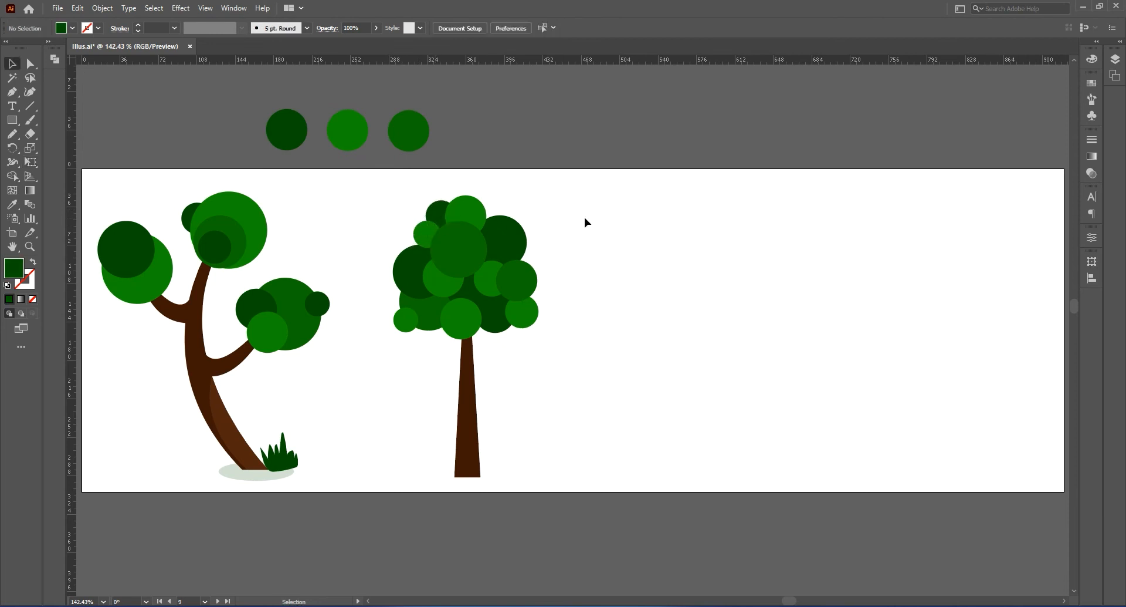
Copy the ground shadow ellipse under the second tree's trunk, send it to the back and save the file
{"action": "left_click_drag", "start_coordinate": [249, 478], "coordinate": [458, 491]}
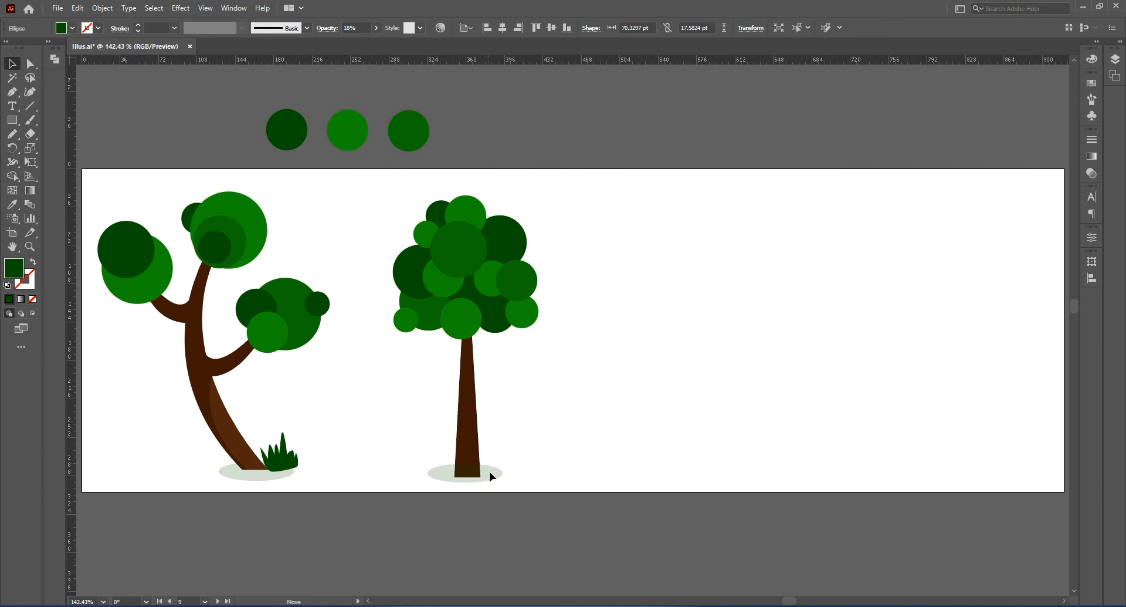
{"action": "right_click", "coordinate": [493, 475]}
{"action": "mouse_move", "coordinate": [557, 412]}
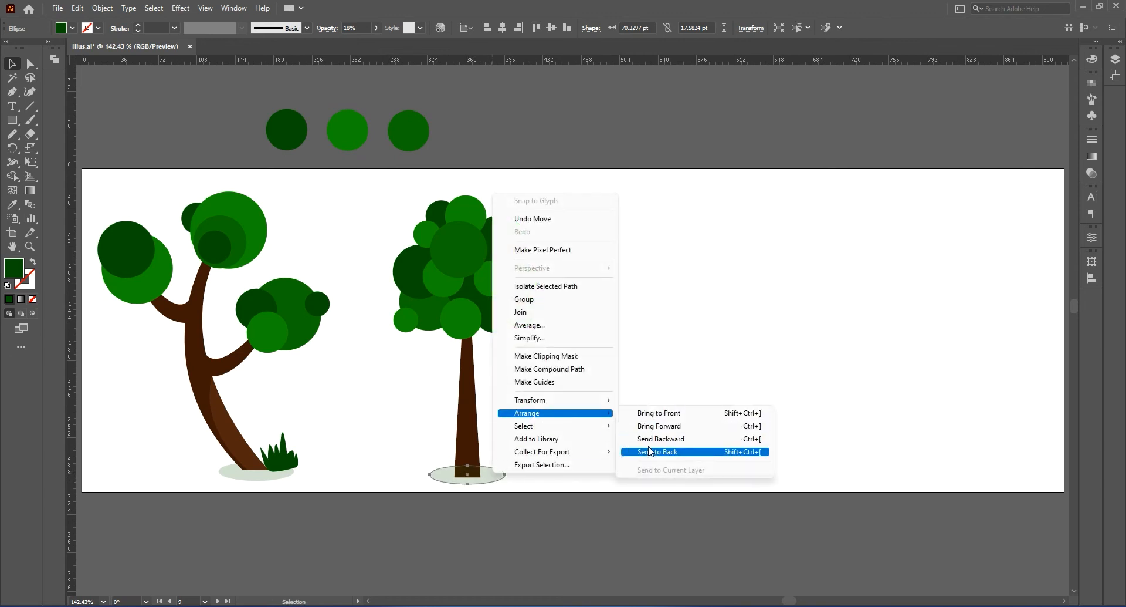
{"action": "left_click", "coordinate": [648, 451]}
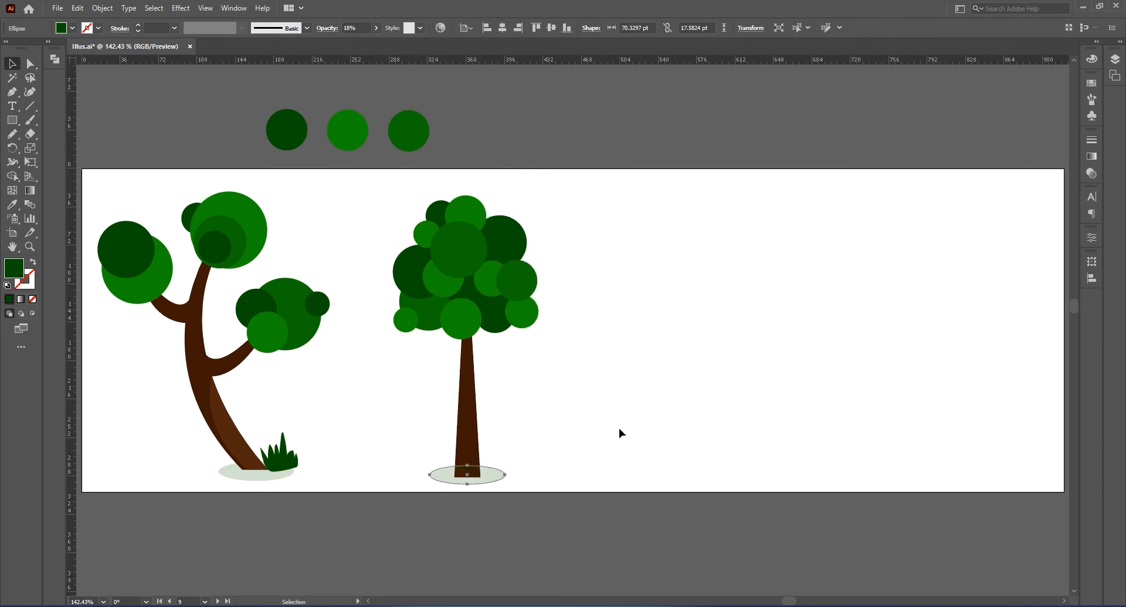
{"action": "left_click", "coordinate": [620, 432]}
{"action": "key", "text": "ctrl+s"}
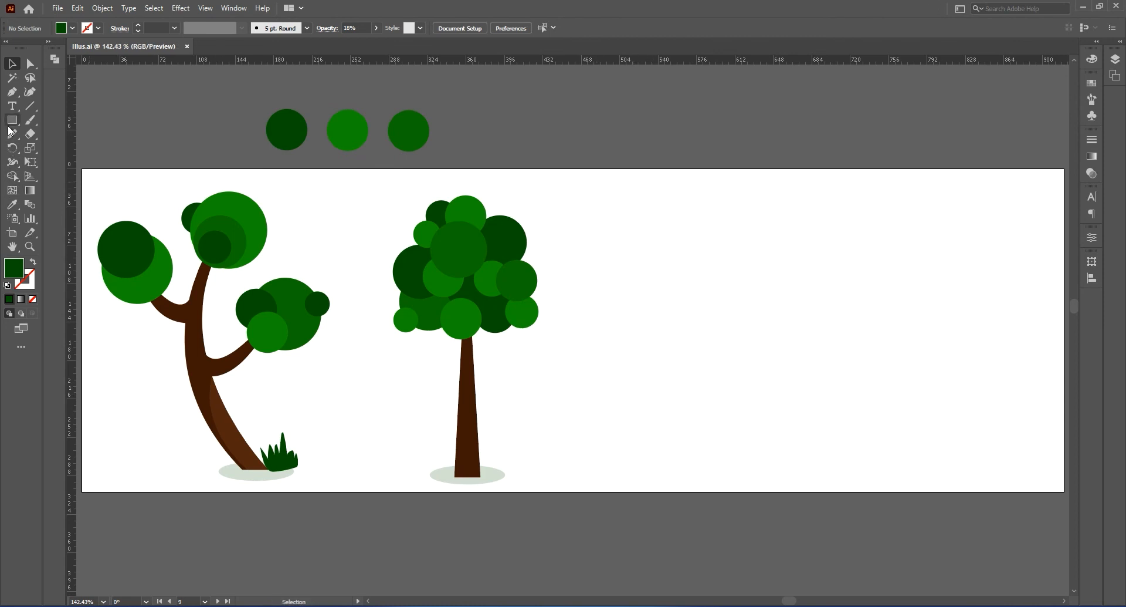
Copy the tapered trunk into the empty space beside the second tree and make the copy narrower
{"action": "left_click", "coordinate": [469, 392]}
{"action": "left_click_drag", "start_coordinate": [469, 392], "coordinate": [648, 372]}
{"action": "key", "text": "e"}
{"action": "key", "text": "v"}
{"action": "left_click", "coordinate": [681, 403]}
{"action": "left_click", "coordinate": [607, 364]}
Draw a square about 57 pt wide over the new trunk, rotate it 45 degrees and delete its lowest anchor to leave a triangle
{"action": "left_click", "coordinate": [12, 122]}
{"action": "left_click_drag", "start_coordinate": [604, 275], "coordinate": [666, 336]}
{"action": "key", "text": "e"}
{"action": "left_click_drag", "start_coordinate": [676, 269], "coordinate": [633, 235]}
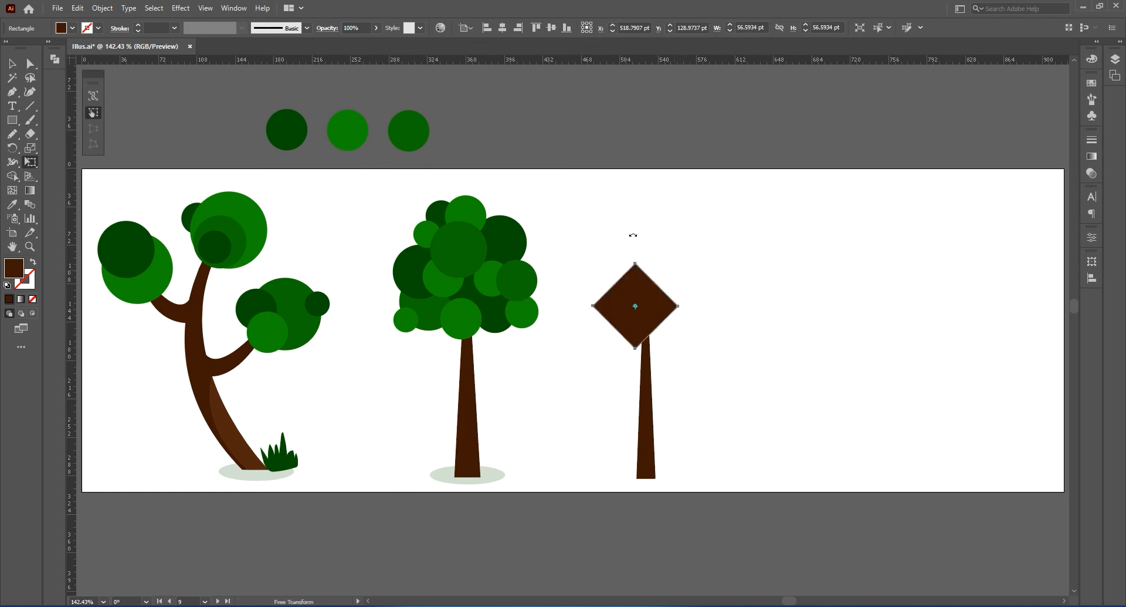
{"action": "left_click", "coordinate": [12, 93]}
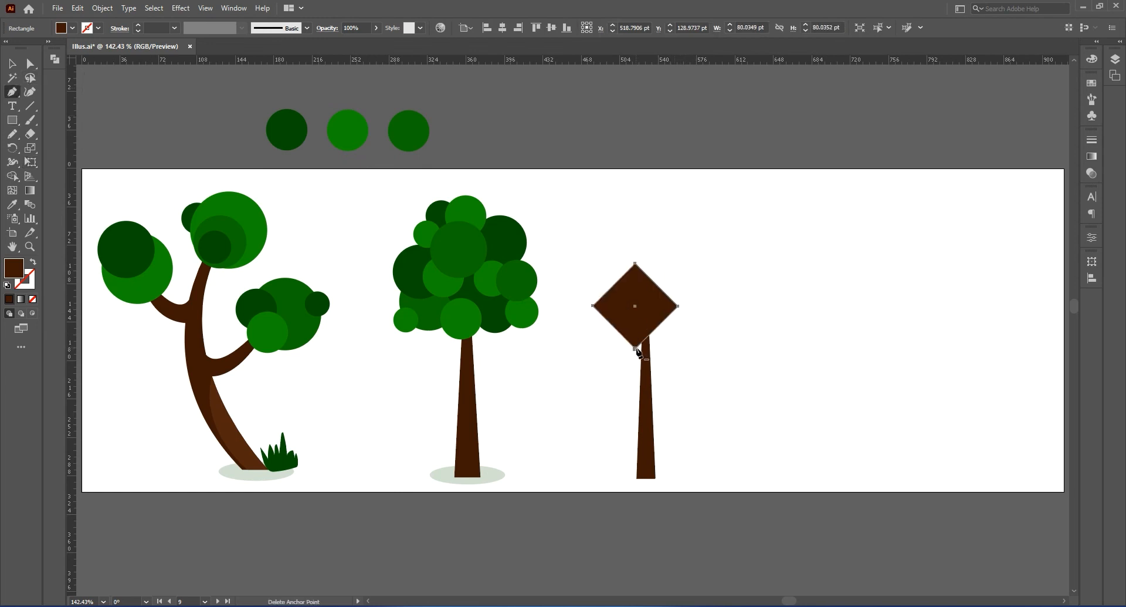
{"action": "left_click", "coordinate": [635, 349]}
Fill the triangle with the sampled dark green and place it centred over the upper part of the narrow trunk
{"action": "left_click", "coordinate": [12, 205]}
{"action": "left_click", "coordinate": [115, 240]}
{"action": "left_click", "coordinate": [12, 64]}
{"action": "left_click_drag", "start_coordinate": [637, 296], "coordinate": [648, 376]}
Copy the triangle straight up above the trunk, shrink it to about 31 pt wide and fill it with the bright green
{"action": "left_click_drag", "start_coordinate": [652, 361], "coordinate": [651, 202]}
{"action": "key", "text": "e"}
{"action": "key", "text": "v"}
{"action": "left_click", "coordinate": [705, 242]}
{"action": "left_click", "coordinate": [655, 361], "text": "shift"}
{"action": "left_click", "coordinate": [12, 205]}
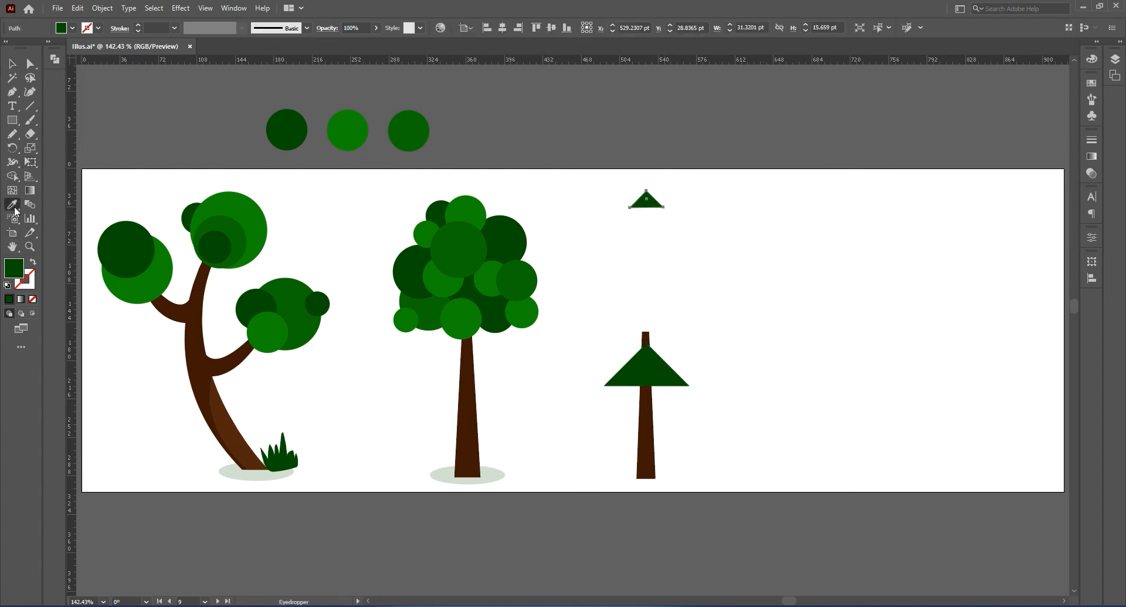
{"action": "left_click", "coordinate": [354, 137]}
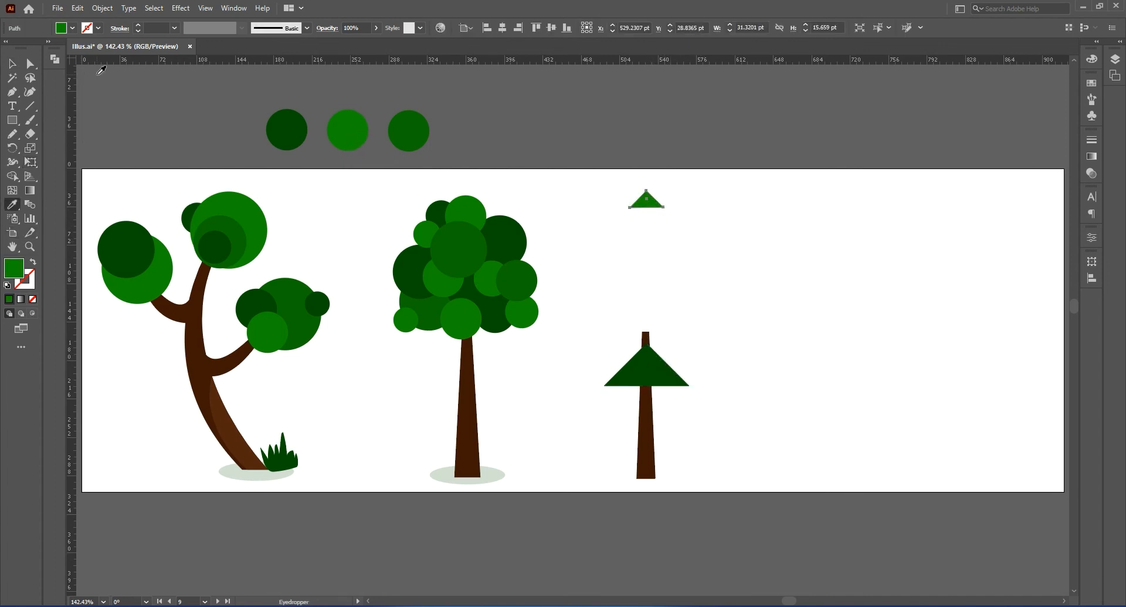
Blend the small bright triangle and the large dark triangle using 8 specified steps
{"action": "left_click", "coordinate": [655, 372], "text": "shift"}
{"action": "left_click", "coordinate": [100, 8]}
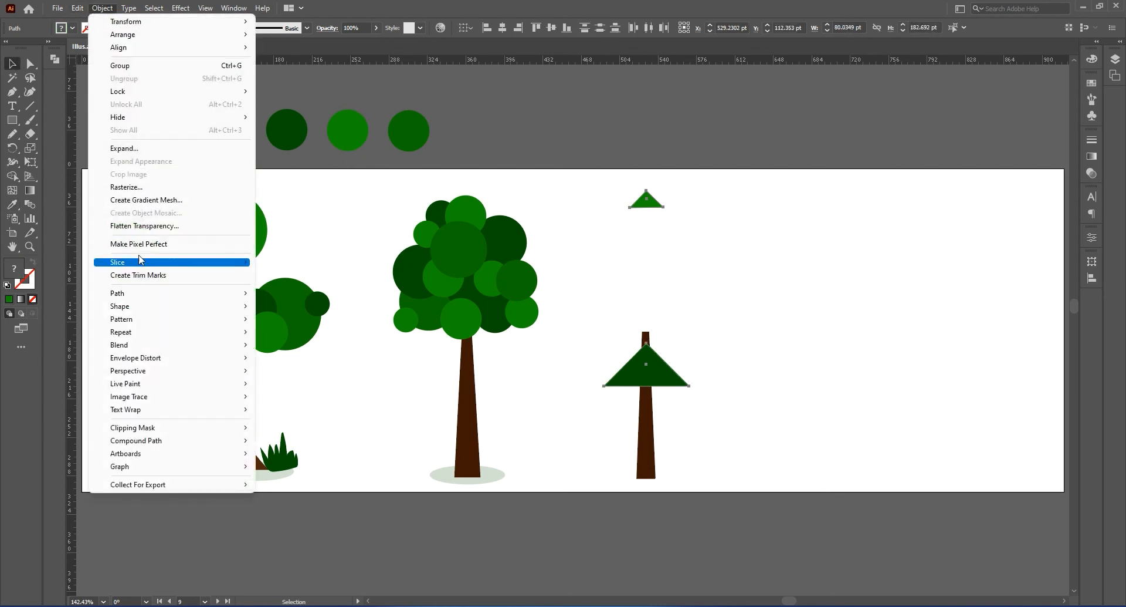
{"action": "mouse_move", "coordinate": [176, 345]}
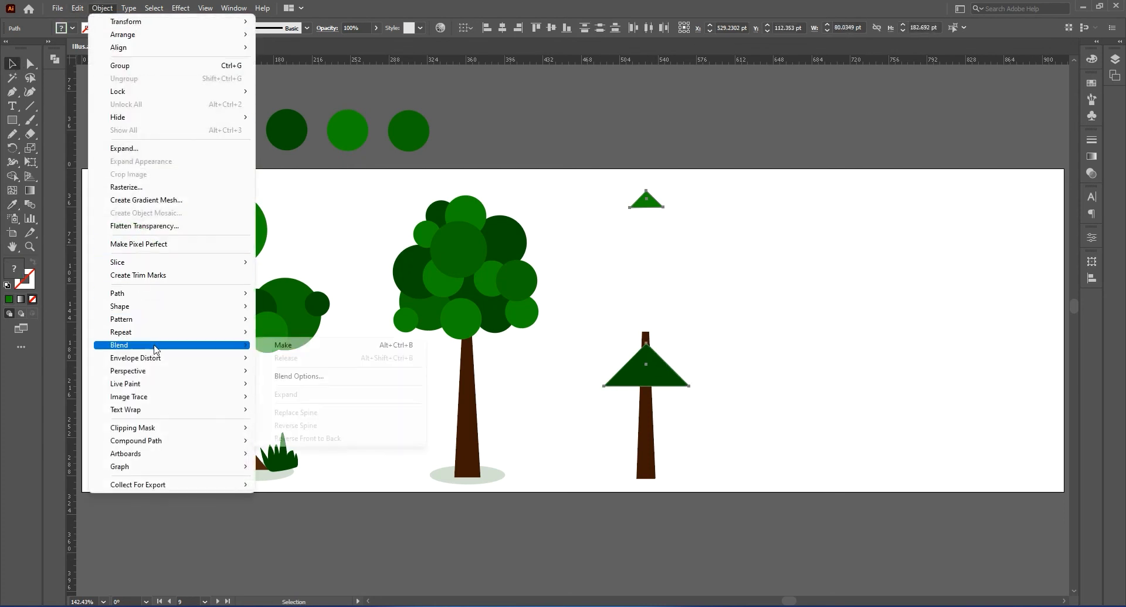
{"action": "left_click", "coordinate": [313, 376]}
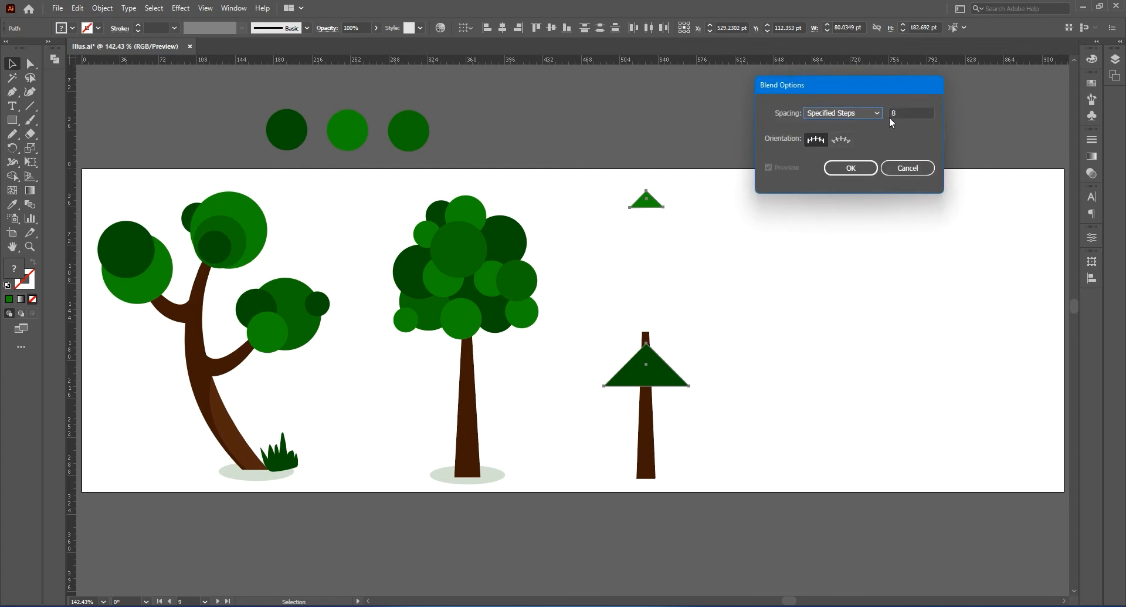
{"action": "left_click", "coordinate": [851, 167]}
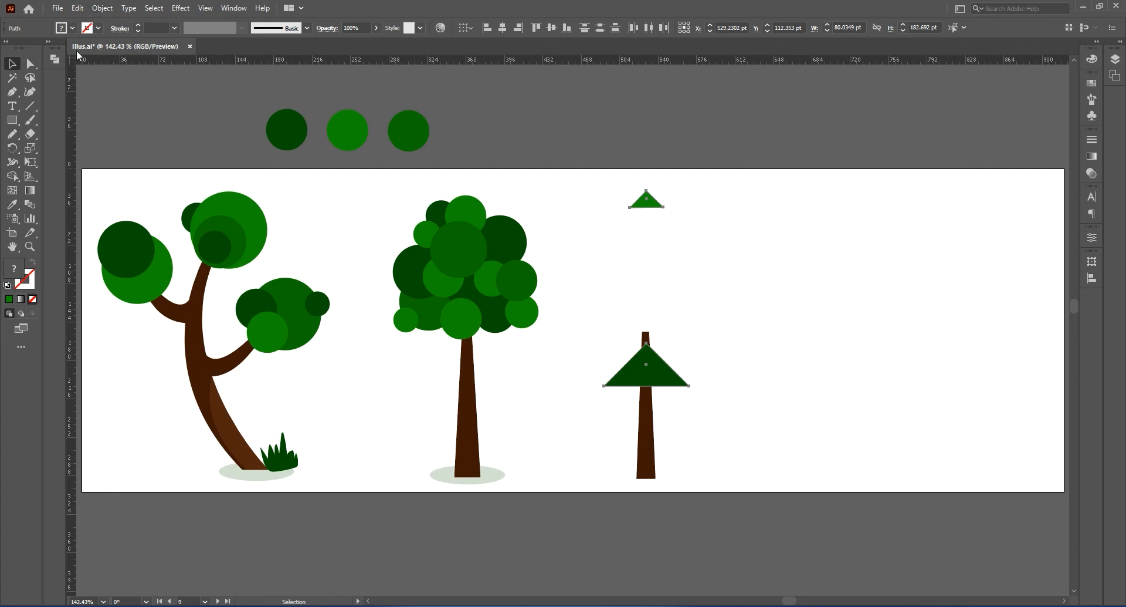
{"action": "left_click", "coordinate": [103, 8]}
{"action": "mouse_move", "coordinate": [223, 345]}
{"action": "left_click", "coordinate": [287, 345]}
Expand the pine's blend into separate triangles, with object and fill included, and ungroup them
{"action": "left_click", "coordinate": [102, 7]}
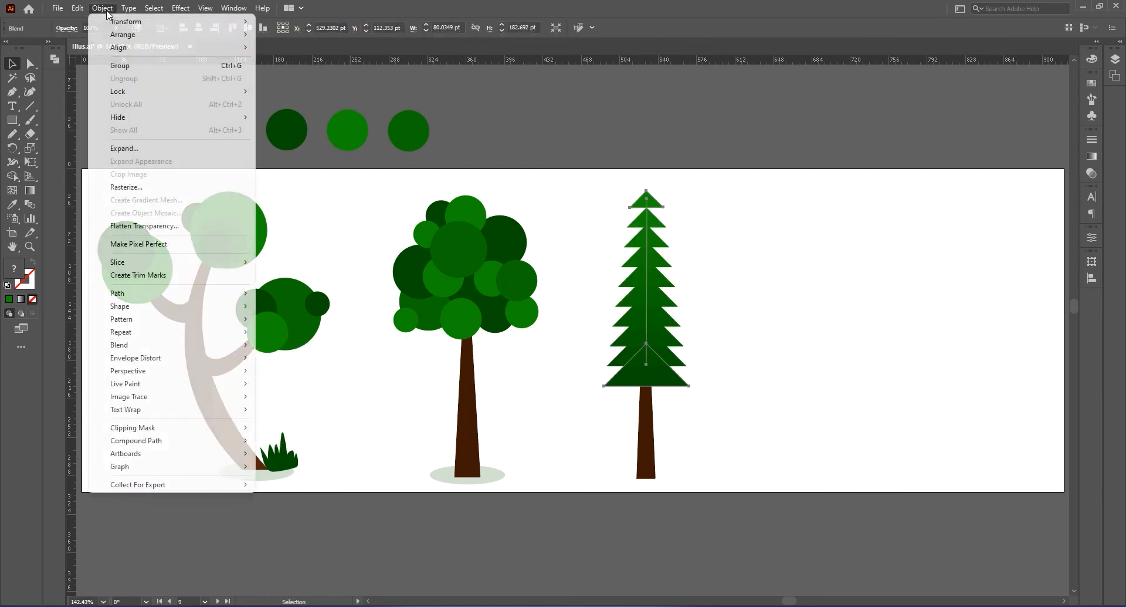
{"action": "left_click", "coordinate": [136, 148]}
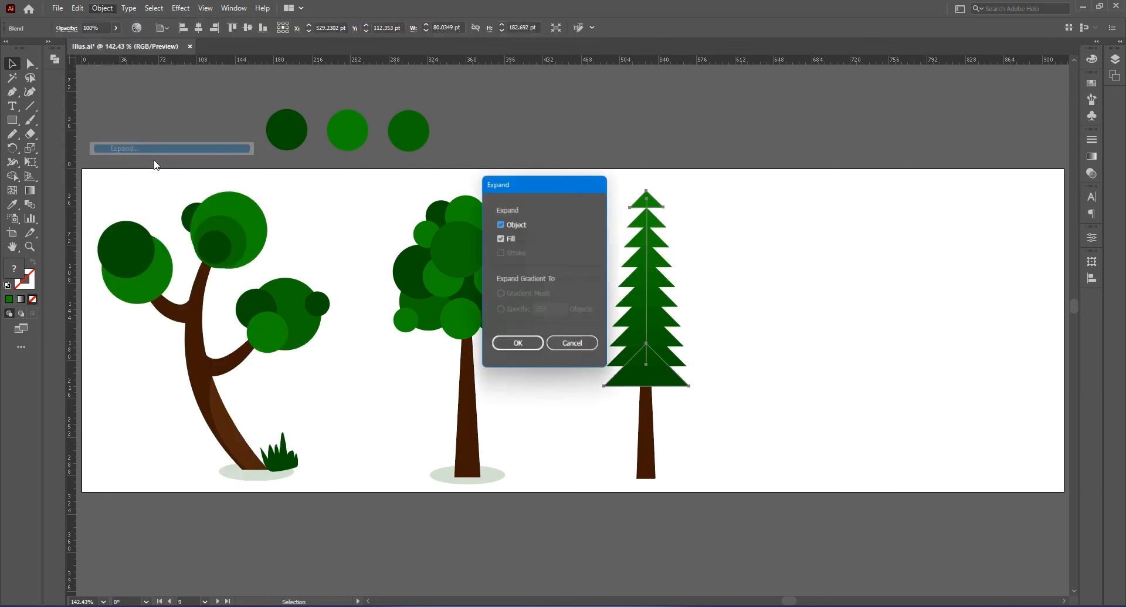
{"action": "left_click", "coordinate": [518, 346]}
{"action": "right_click", "coordinate": [666, 308]}
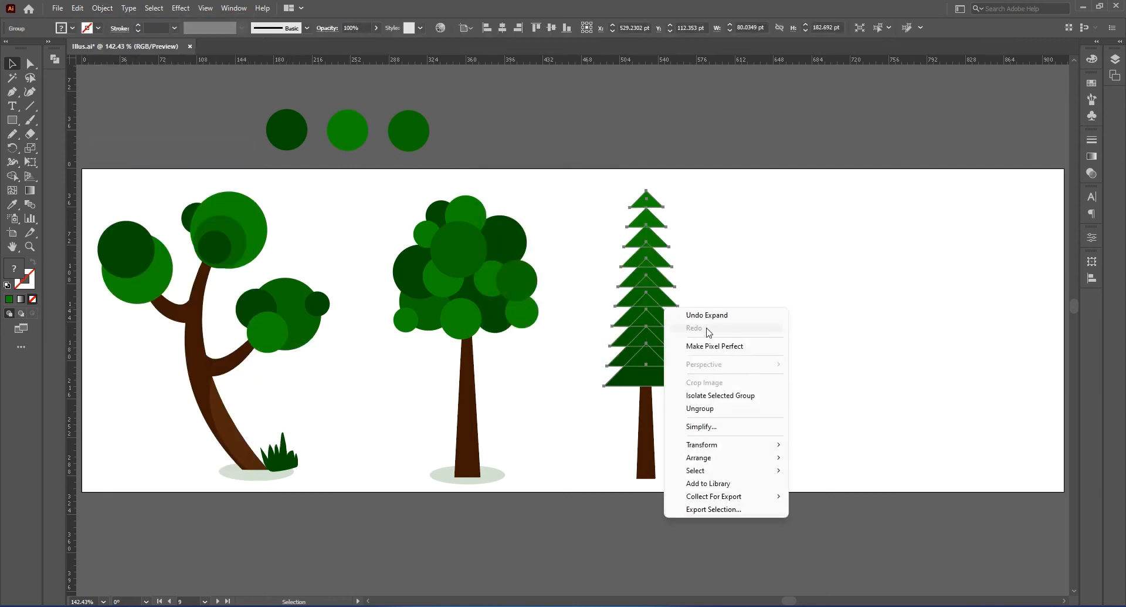
{"action": "left_click", "coordinate": [713, 406]}
{"action": "left_click", "coordinate": [626, 181]}
Nudge the pine's upper triangles down in successive groups so the tiers overlap more tightly towards the tip
{"action": "left_click_drag", "start_coordinate": [684, 270], "coordinate": [685, 272]}
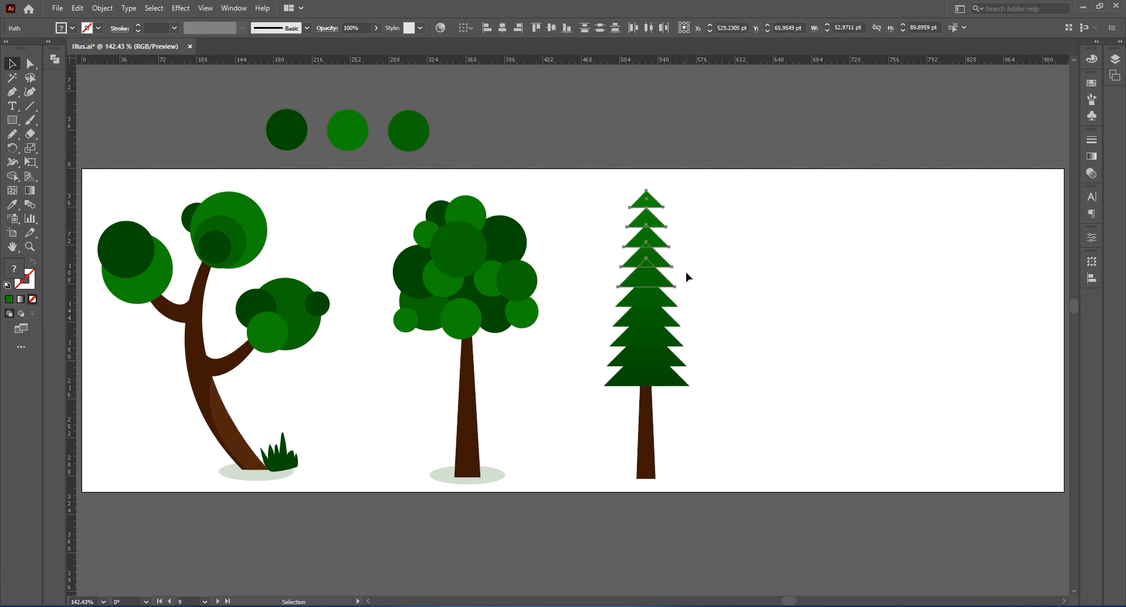
{"action": "key", "text": "Down"}
{"action": "left_click_drag", "start_coordinate": [605, 168], "coordinate": [677, 236]}
{"action": "key", "text": "Down"}
{"action": "key", "text": "Down"}
{"action": "key", "text": "Down"}
{"action": "key", "text": "Down"}
{"action": "left_click_drag", "start_coordinate": [619, 180], "coordinate": [686, 213]}
{"action": "key", "text": "Down"}
{"action": "key", "text": "Down"}
{"action": "key", "text": "Down"}
{"action": "key", "text": "Down"}
{"action": "key", "text": "Down"}
{"action": "key", "text": "Down"}
{"action": "key", "text": "Down"}
{"action": "key", "text": "Down"}
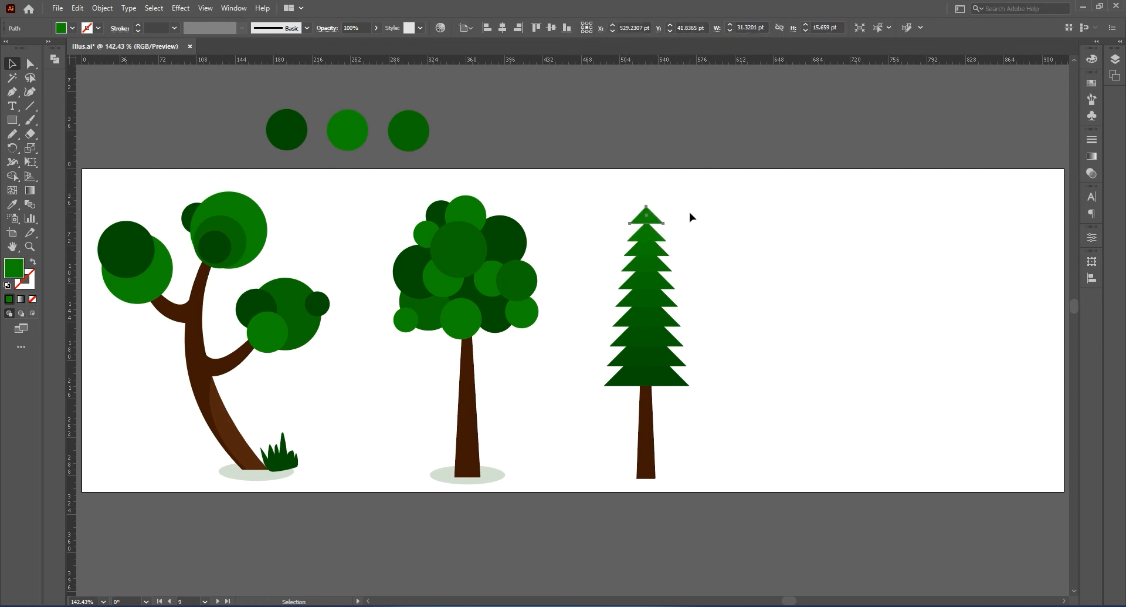
{"action": "left_click_drag", "start_coordinate": [605, 199], "coordinate": [682, 256]}
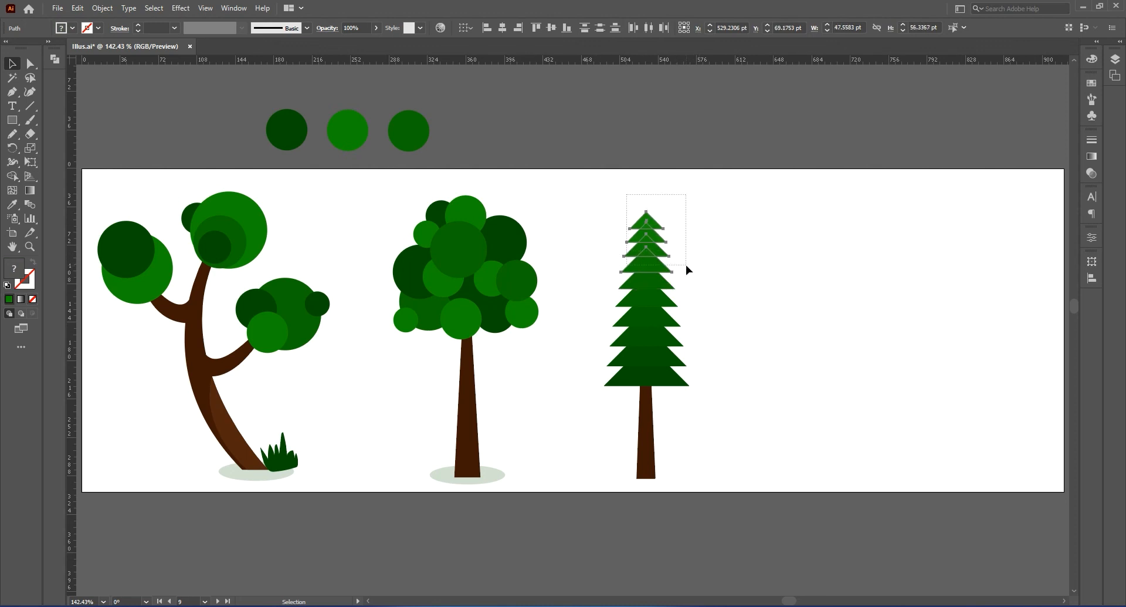
{"action": "left_click", "coordinate": [692, 270]}
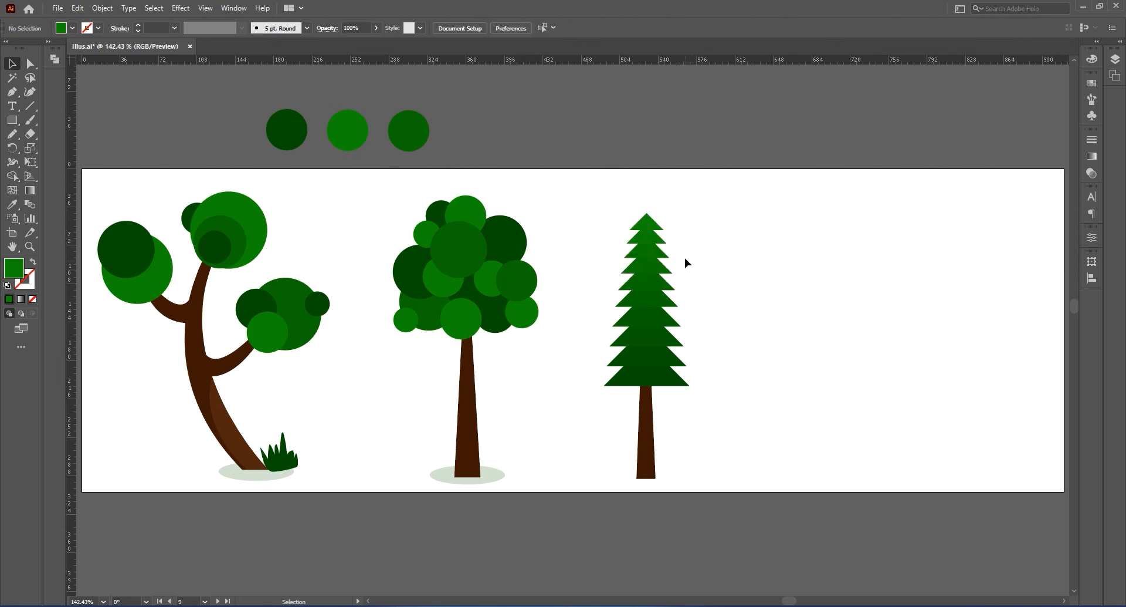
Copy the ground shadow ellipse under the pine's trunk and send it to the back
{"action": "left_click_drag", "start_coordinate": [485, 472], "coordinate": [670, 485]}
{"action": "right_click", "coordinate": [663, 471]}
{"action": "mouse_move", "coordinate": [734, 411]}
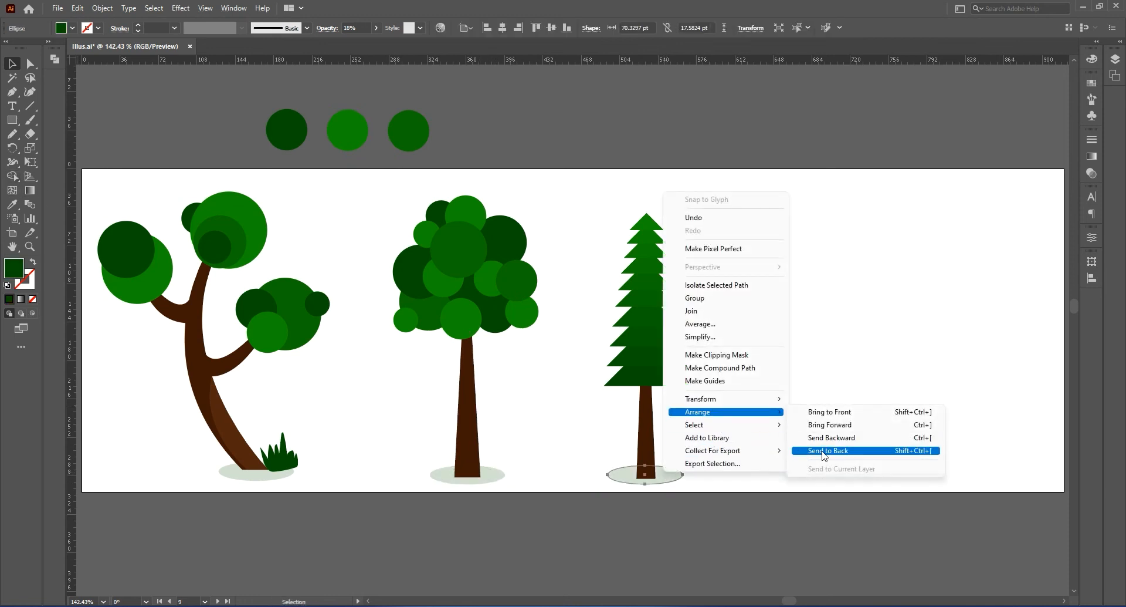
{"action": "left_click", "coordinate": [819, 451]}
{"action": "left_click", "coordinate": [798, 422]}
Draw a dark green circle about 35 pt wide beside the pine's base, copy it alongside and enlarge the one nearest the trunk
{"action": "left_click", "coordinate": [13, 119]}
{"action": "left_click_drag", "start_coordinate": [14, 119], "coordinate": [55, 146]}
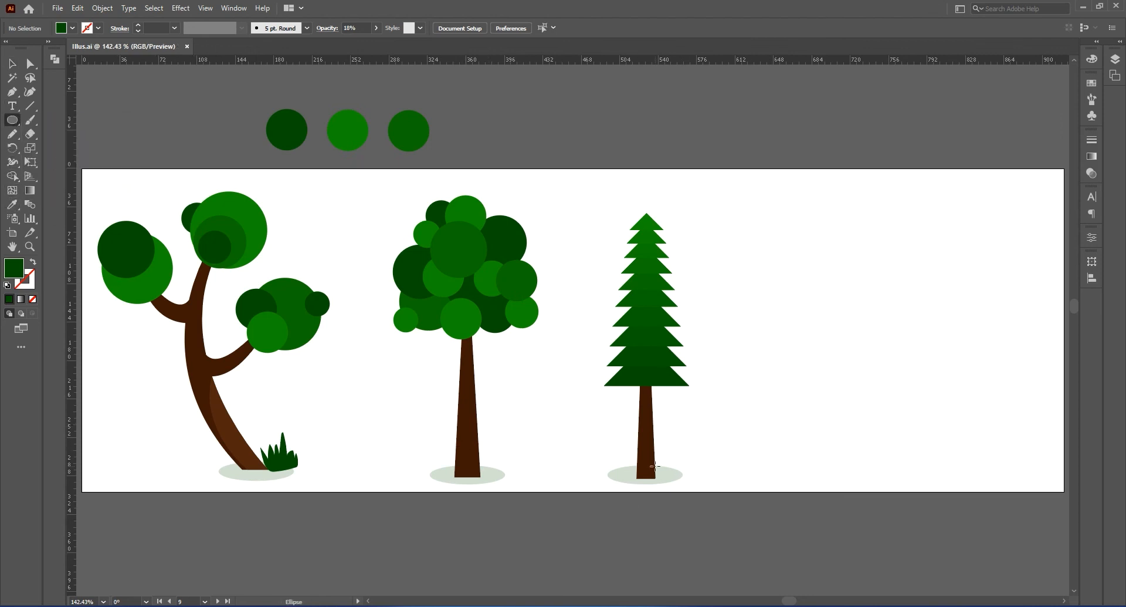
{"action": "mouse_move", "coordinate": [661, 445]}
{"action": "left_mouse_down"}
{"action": "mouse_move", "coordinate": [681, 474]}
{"action": "mouse_move", "coordinate": [698, 481]}
{"action": "mouse_move", "coordinate": [702, 461]}
{"action": "mouse_move", "coordinate": [721, 471]}
{"action": "left_mouse_up"}
{"action": "key", "text": "v"}
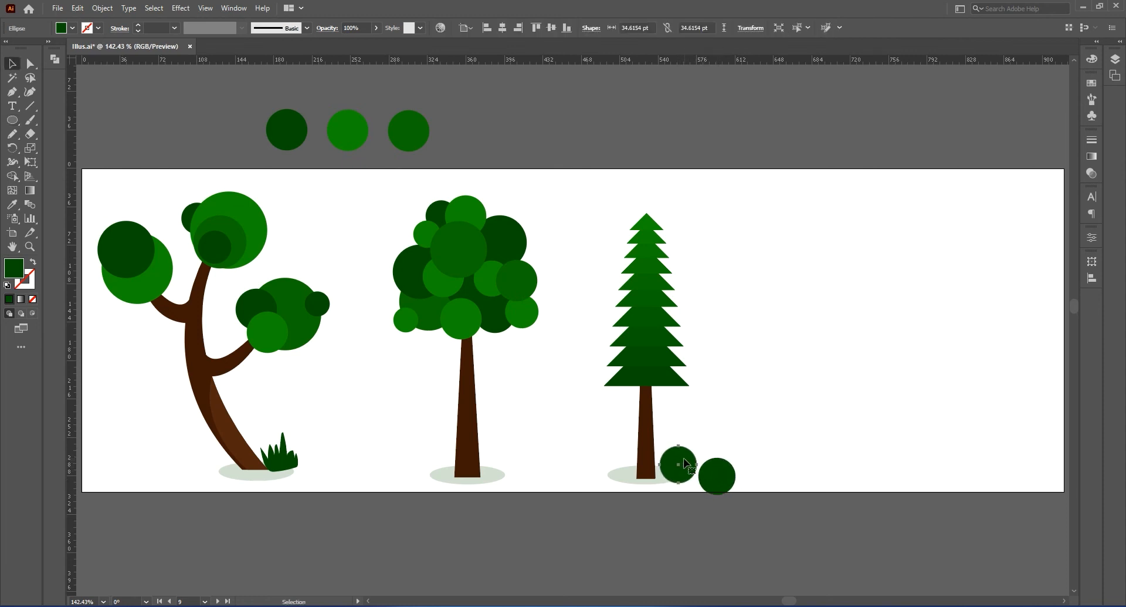
{"action": "left_click", "coordinate": [687, 467]}
{"action": "key", "text": "e"}
{"action": "key", "text": "v"}
Copy the 31 pt bright green circle from the round crown onto the bush's larger circle and bring it to the front
{"action": "left_click_drag", "start_coordinate": [515, 306], "coordinate": [676, 476]}
{"action": "right_click", "coordinate": [679, 480]}
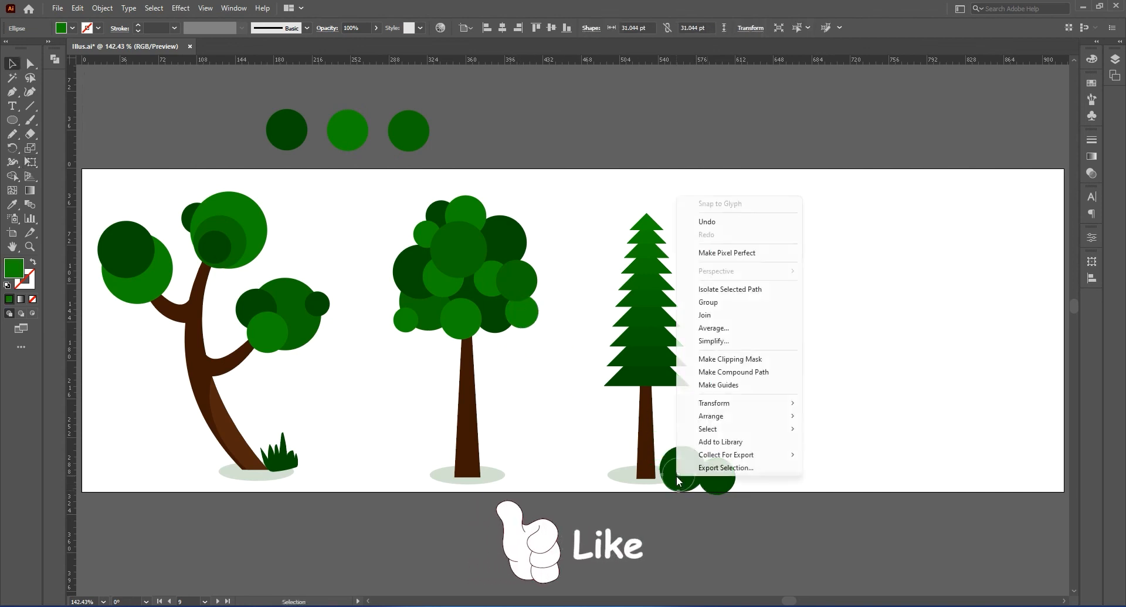
{"action": "mouse_move", "coordinate": [727, 415]}
{"action": "left_click", "coordinate": [828, 432]}
{"action": "right_click", "coordinate": [685, 473]}
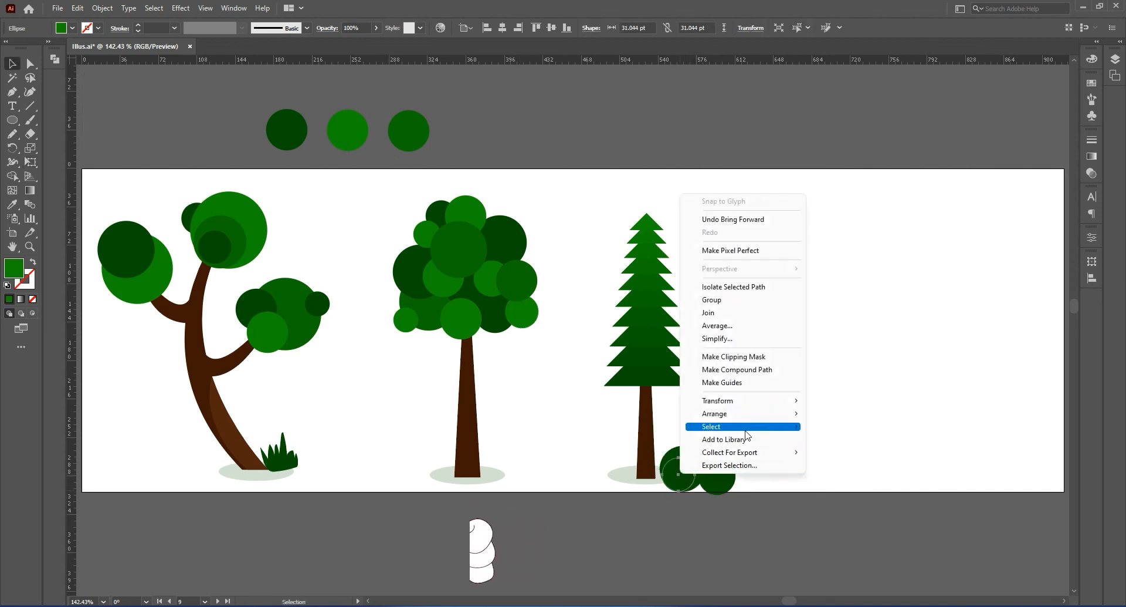
{"action": "left_click", "coordinate": [844, 420]}
Add smaller bright green circle copies over the bush's other dark circle and in the gap between the two
{"action": "mouse_move", "coordinate": [695, 486]}
{"action": "left_mouse_down"}
{"action": "mouse_move", "coordinate": [725, 483]}
{"action": "mouse_move", "coordinate": [726, 493]}
{"action": "mouse_move", "coordinate": [729, 483]}
{"action": "mouse_move", "coordinate": [704, 503]}
{"action": "mouse_move", "coordinate": [708, 483]}
{"action": "left_mouse_up"}
{"action": "key", "text": "e"}
{"action": "key", "text": "v"}
{"action": "left_click", "coordinate": [702, 503]}
{"action": "key", "text": "e"}
{"action": "key", "text": "c"}
{"action": "key", "text": "v"}
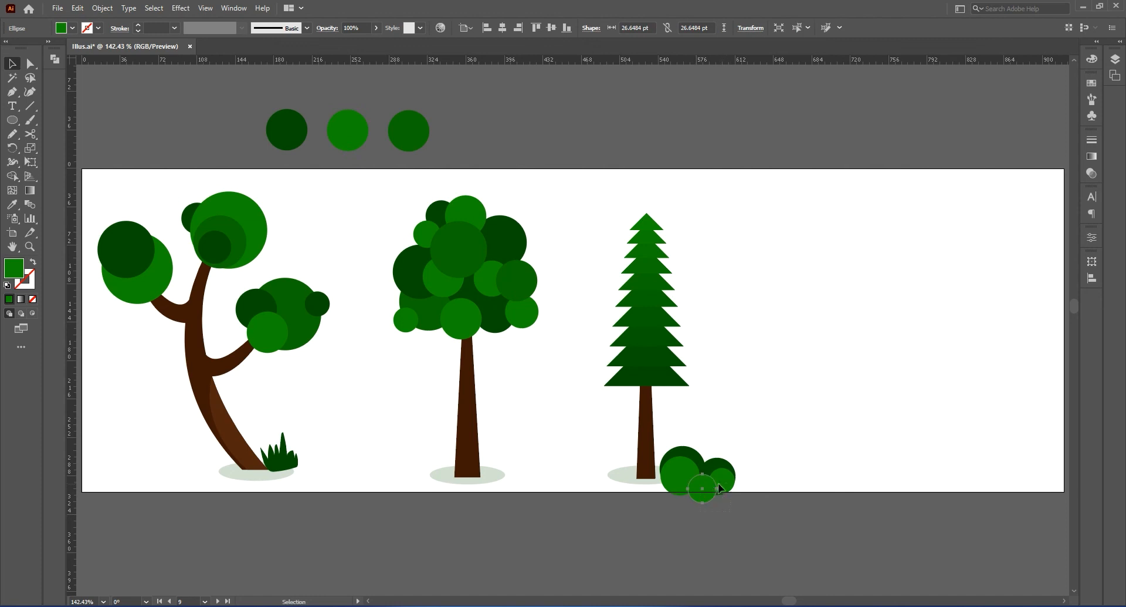
Group the bush circles and draw a rectangle about 91 pt wide covering their upper part
{"action": "left_click_drag", "start_coordinate": [683, 444], "coordinate": [727, 496]}
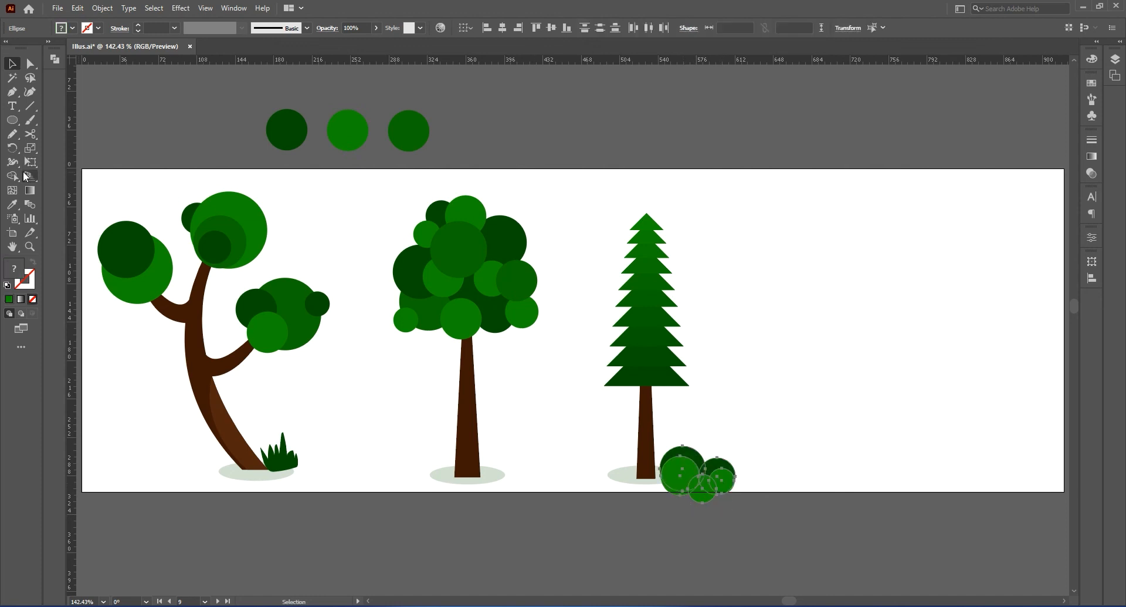
{"action": "left_click", "coordinate": [12, 120]}
{"action": "left_click", "coordinate": [67, 120]}
{"action": "left_click_drag", "start_coordinate": [655, 433], "coordinate": [753, 478]}
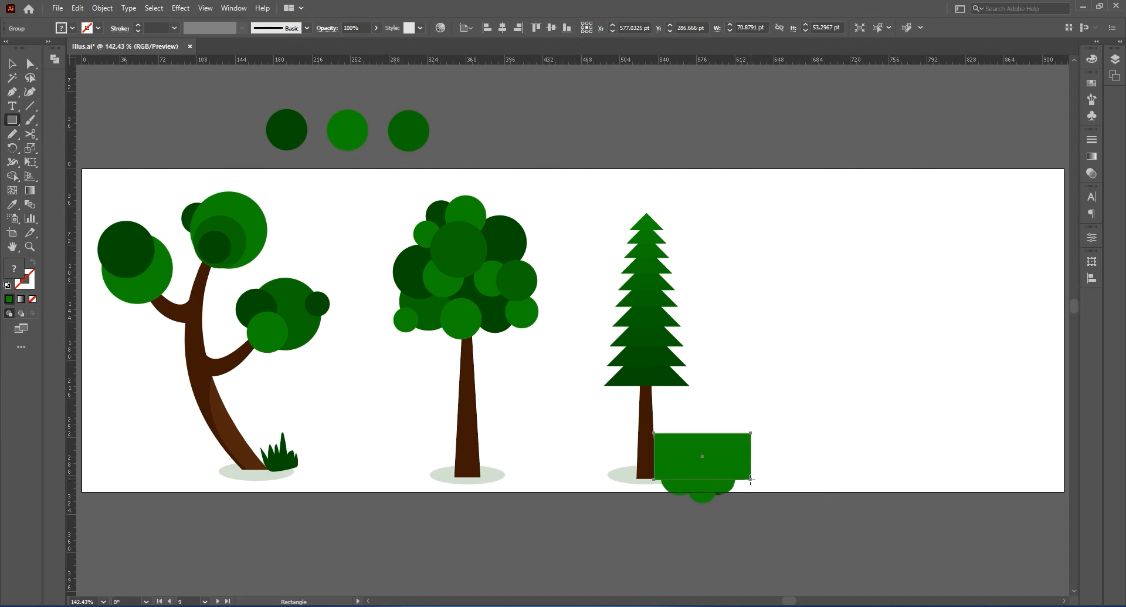
Clip the bush circles with the rectangle to give a flat base, shift the bush slightly away from the trunk and save
{"action": "key", "text": "v"}
{"action": "left_click_drag", "start_coordinate": [732, 515], "coordinate": [699, 455]}
{"action": "right_click", "coordinate": [698, 456]}
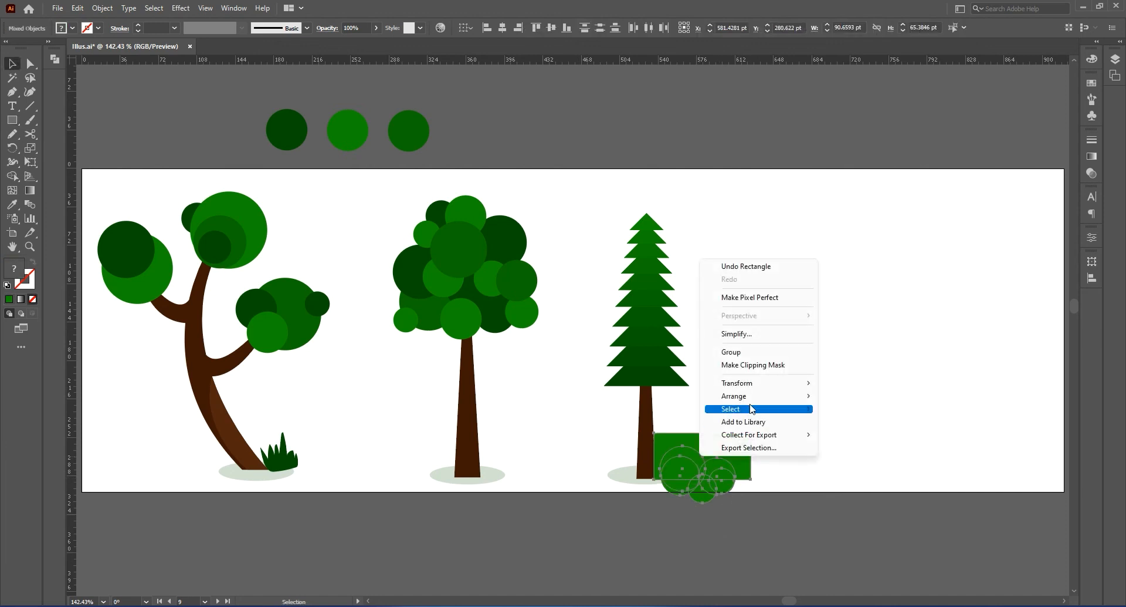
{"action": "left_click", "coordinate": [753, 364]}
{"action": "left_click", "coordinate": [780, 443]}
{"action": "left_click_drag", "start_coordinate": [702, 468], "coordinate": [707, 468]}
{"action": "left_click", "coordinate": [781, 388]}
{"action": "key", "text": "ctrl+s"}
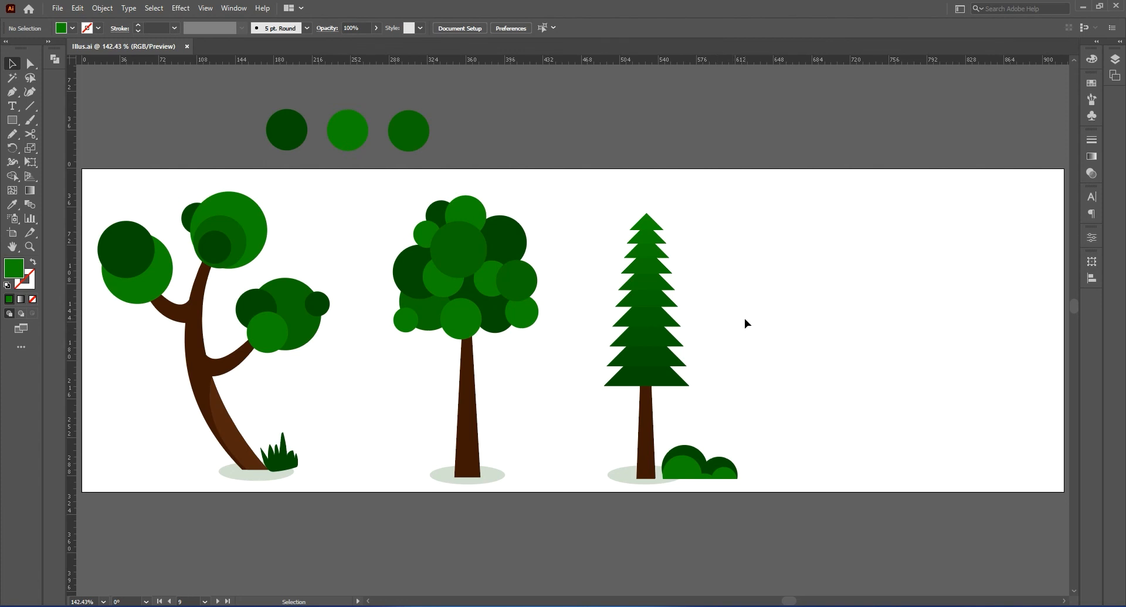
Copy the round-crowned tree's trunk and ground shadow to the empty area at the right end of the artboard
{"action": "left_click", "coordinate": [473, 389]}
{"action": "left_click", "coordinate": [493, 475], "text": "shift"}
{"action": "left_click_drag", "start_coordinate": [493, 475], "coordinate": [909, 423]}
{"action": "key", "text": "ctrl+shift+a"}
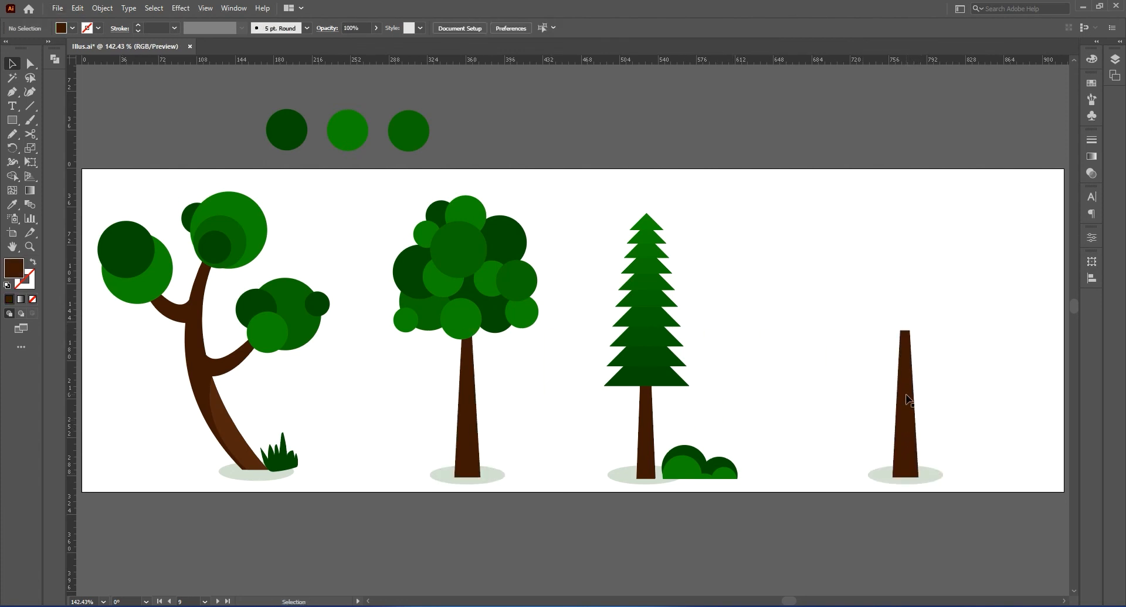
Raise the copied trunk's two top anchor points to make the trunk taller and more slender
{"action": "left_click", "coordinate": [12, 91]}
{"action": "left_click", "coordinate": [906, 342], "text": "ctrl"}
{"action": "left_click_drag", "start_coordinate": [891, 318], "coordinate": [906, 268]}
{"action": "left_click", "coordinate": [910, 268], "text": "ctrl"}
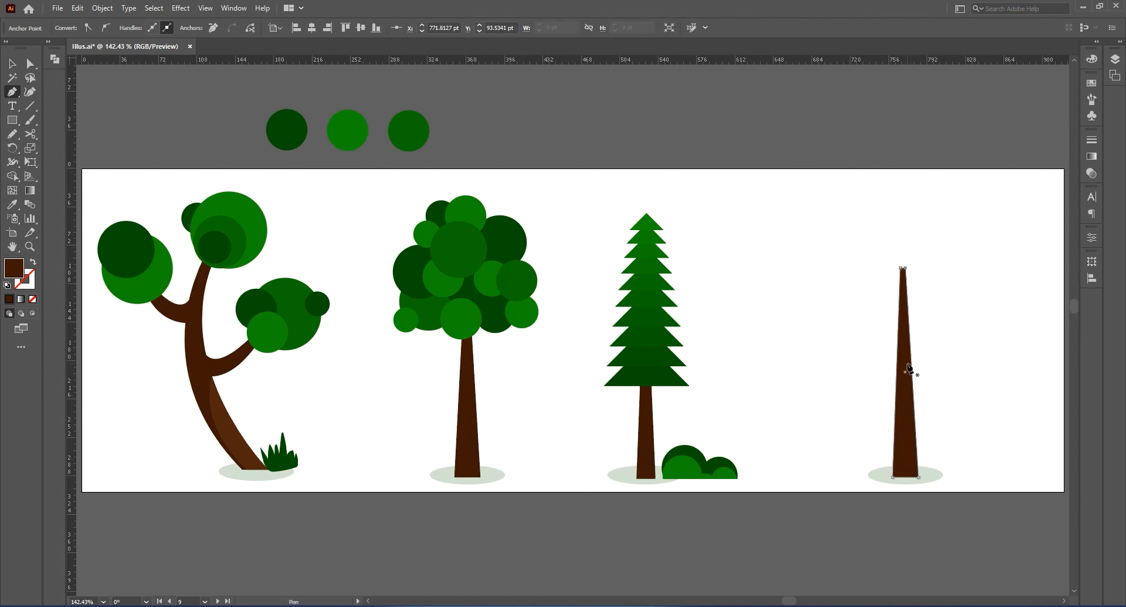
Draw a tapered brown branch with the Pen tool, rising from the middle of the new trunk's right side
{"action": "left_click", "coordinate": [911, 407]}
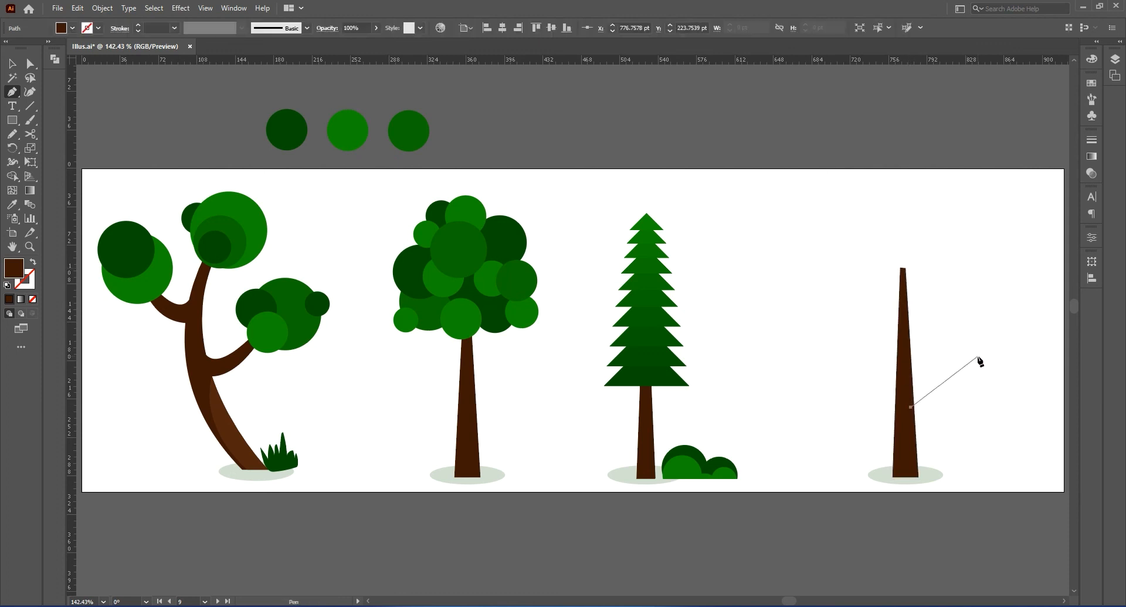
{"action": "left_click", "coordinate": [992, 356]}
{"action": "left_click", "coordinate": [989, 349]}
{"action": "left_click", "coordinate": [908, 383]}
{"action": "left_click", "coordinate": [991, 357], "text": "ctrl"}
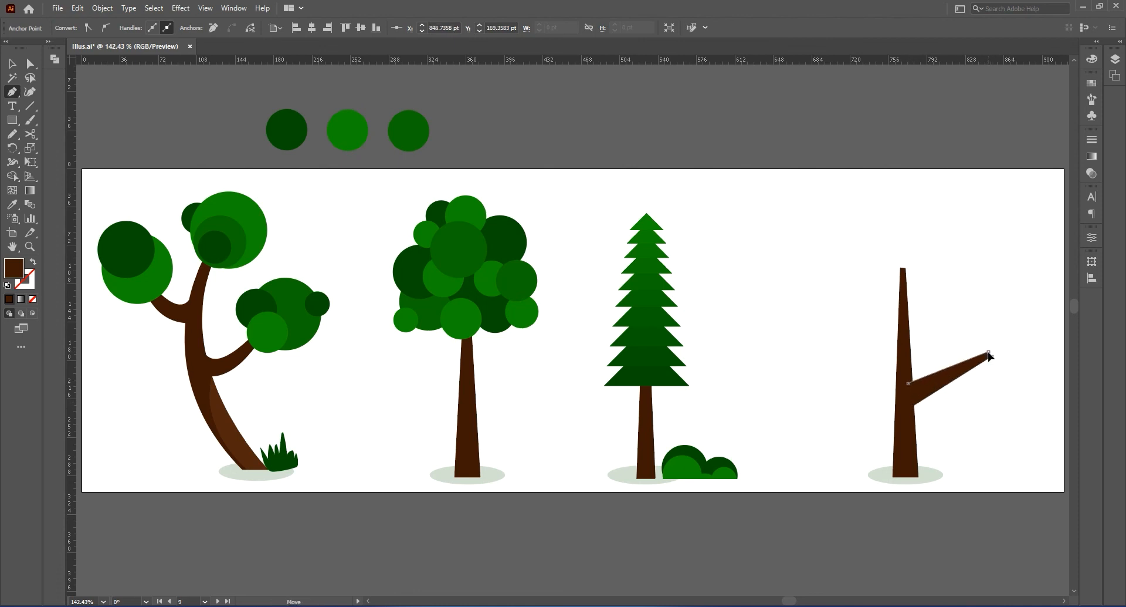
Draw a second tapered branch rising from the new trunk's left side and save the file
{"action": "left_click", "coordinate": [900, 368]}
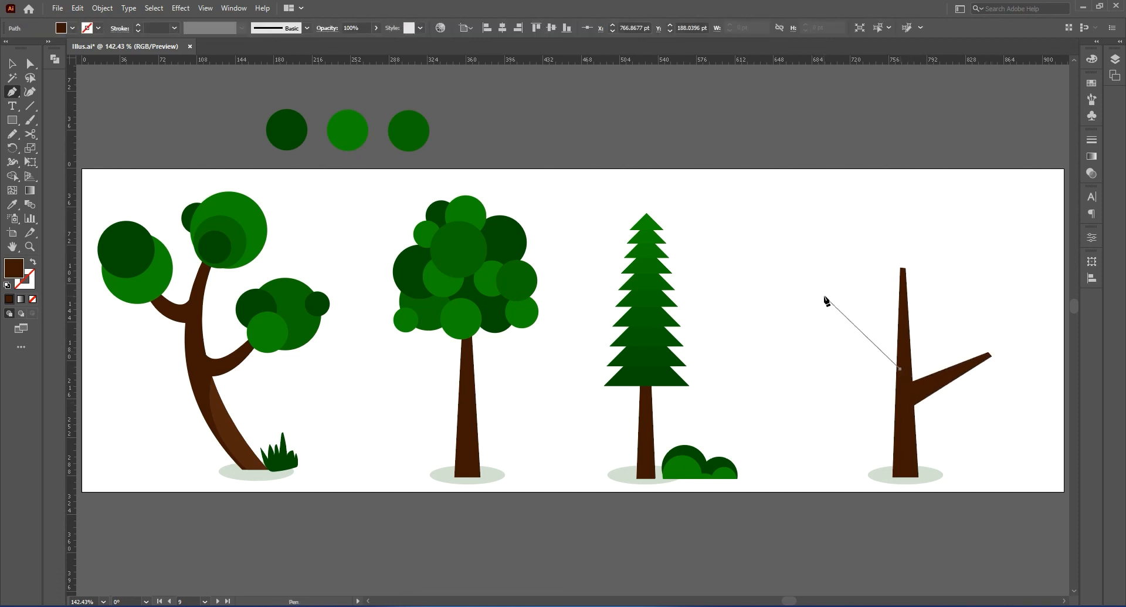
{"action": "left_click", "coordinate": [824, 295]}
{"action": "left_click", "coordinate": [820, 299]}
{"action": "left_click", "coordinate": [897, 392]}
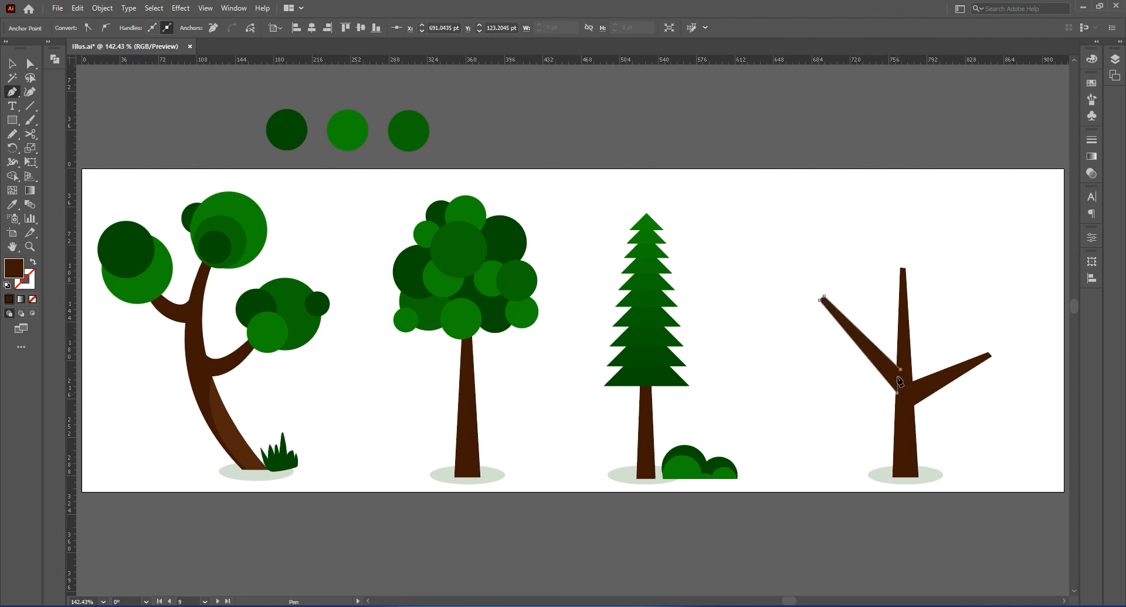
{"action": "key", "text": "ctrl+s"}
Copy the 38 pt dark green swatch circle onto the right branch's tip and bring it to the front
{"action": "key", "text": "v"}
{"action": "left_click", "coordinate": [288, 123]}
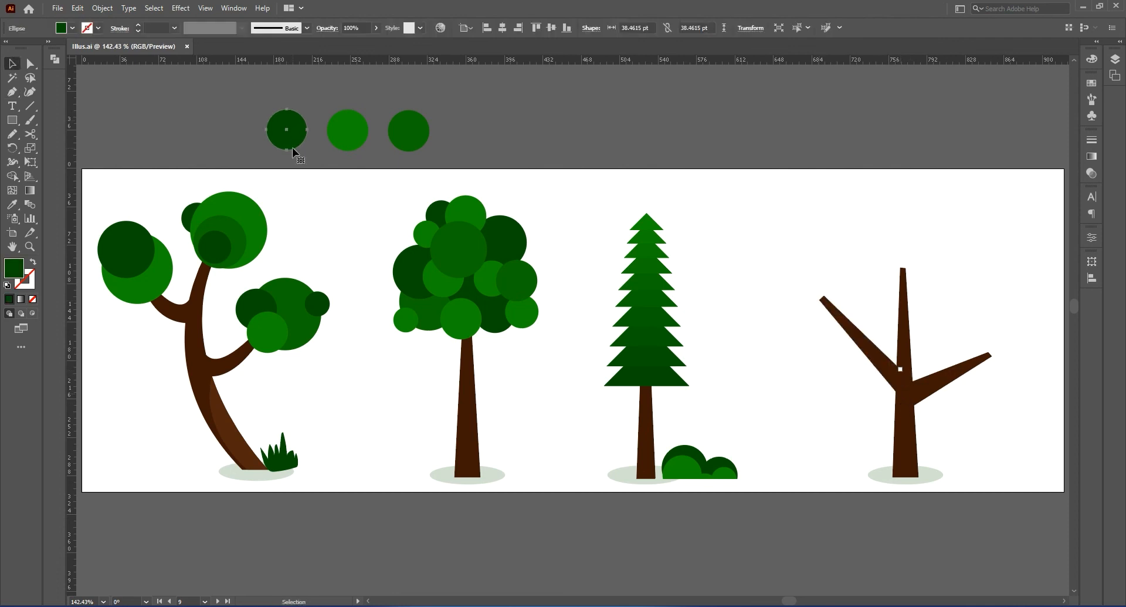
{"action": "left_click_drag", "start_coordinate": [296, 131], "coordinate": [1004, 347]}
{"action": "right_click", "coordinate": [1004, 347]}
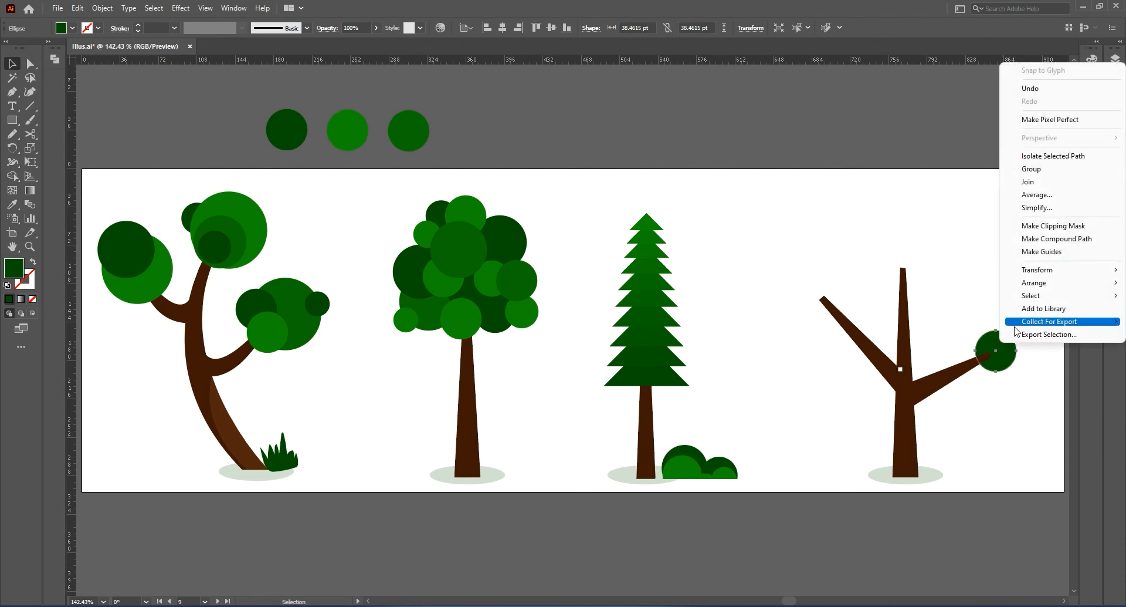
{"action": "mouse_move", "coordinate": [1056, 282]}
{"action": "left_click", "coordinate": [947, 290]}
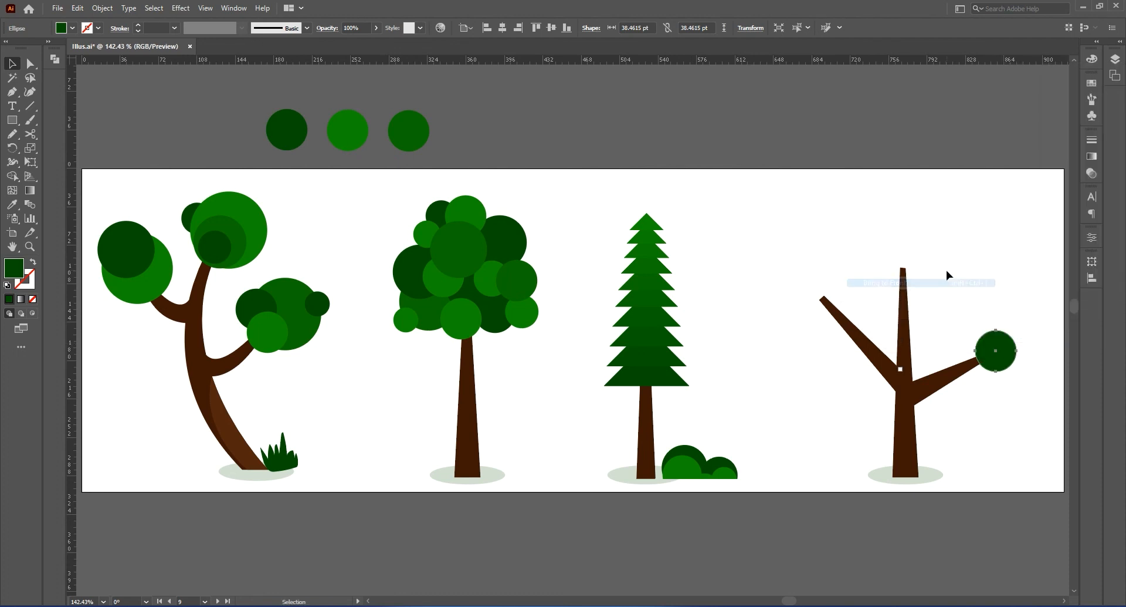
{"action": "left_click", "coordinate": [947, 269]}
Surround the dark circle on the right branch with mid-green copies above and below and a bright green copy on its right
{"action": "left_click", "coordinate": [397, 137]}
{"action": "left_click_drag", "start_coordinate": [397, 136], "coordinate": [999, 374]}
{"action": "left_click", "coordinate": [347, 133]}
{"action": "left_click_drag", "start_coordinate": [348, 137], "coordinate": [1020, 342]}
{"action": "key", "text": "e"}
{"action": "key", "text": "v"}
{"action": "left_click", "coordinate": [1004, 317]}
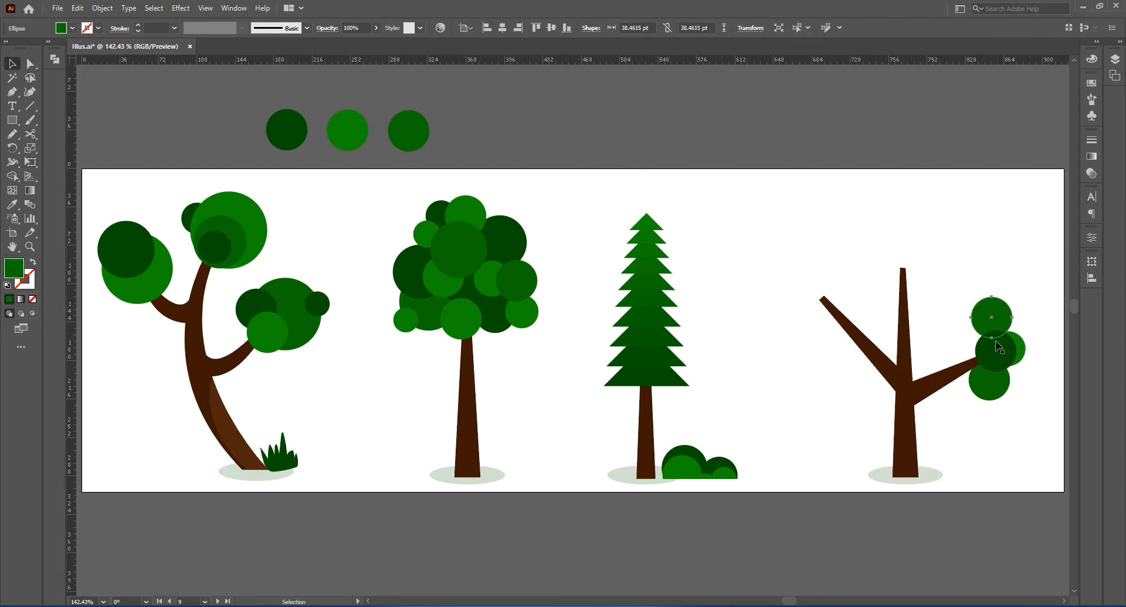
Shrink the lower and upper mid-green circles on the right branch, the upper one to about 27 pt, and tuck them against the dark circle
{"action": "left_click", "coordinate": [1000, 390]}
{"action": "key", "text": "e"}
{"action": "left_click_drag", "start_coordinate": [1010, 400], "coordinate": [994, 380]}
{"action": "key", "text": "v"}
{"action": "left_click", "coordinate": [997, 323]}
{"action": "key", "text": "e"}
{"action": "left_click_drag", "start_coordinate": [1012, 296], "coordinate": [992, 330]}
{"action": "key", "text": "v"}
Bring the upper mid-green circle on the right branch to the front
{"action": "right_click", "coordinate": [993, 330]}
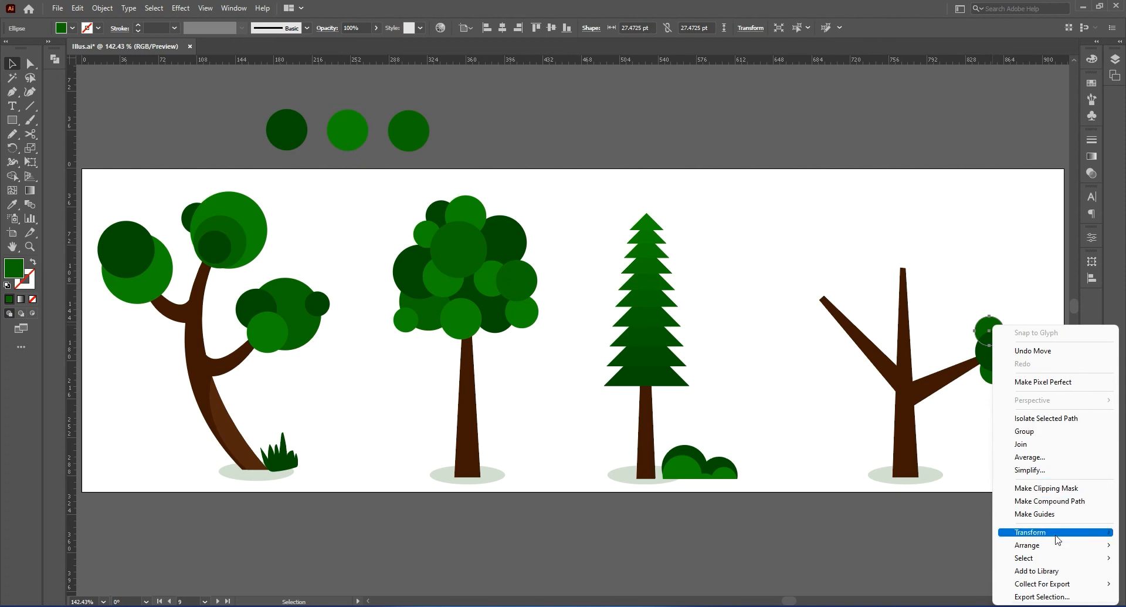
{"action": "left_click", "coordinate": [972, 537]}
{"action": "right_click", "coordinate": [995, 342]}
{"action": "mouse_move", "coordinate": [1029, 544]}
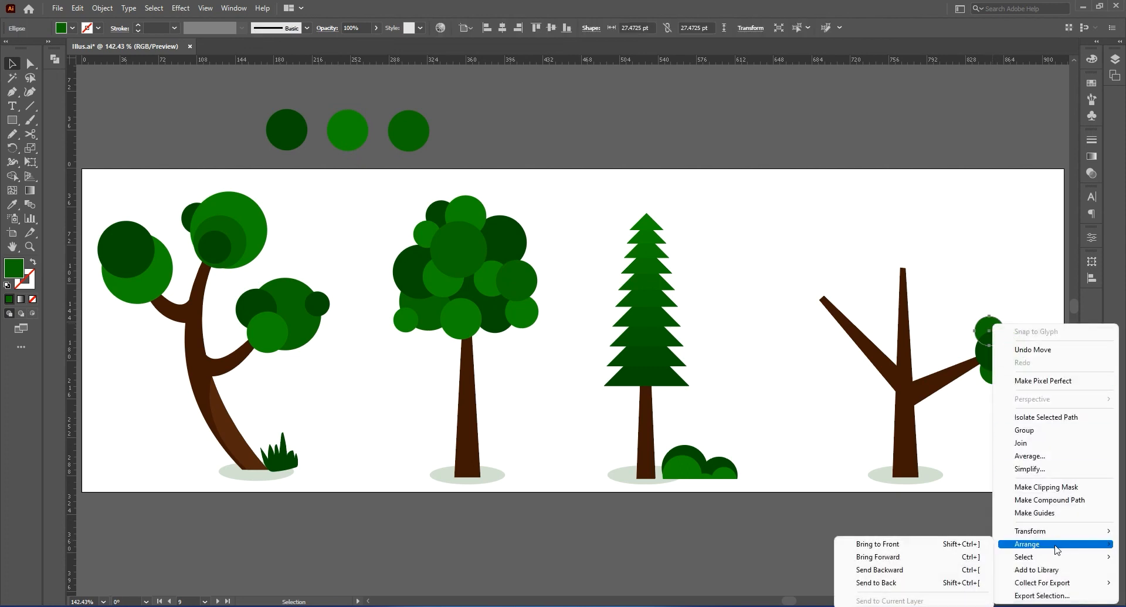
{"action": "left_click", "coordinate": [957, 545]}
{"action": "left_click", "coordinate": [995, 292]}
Enlarge the right branch's circle cluster to about 71 by 95 pt and move it closer to the trunk
{"action": "left_click_drag", "start_coordinate": [1023, 317], "coordinate": [1034, 396]}
{"action": "key", "text": "e"}
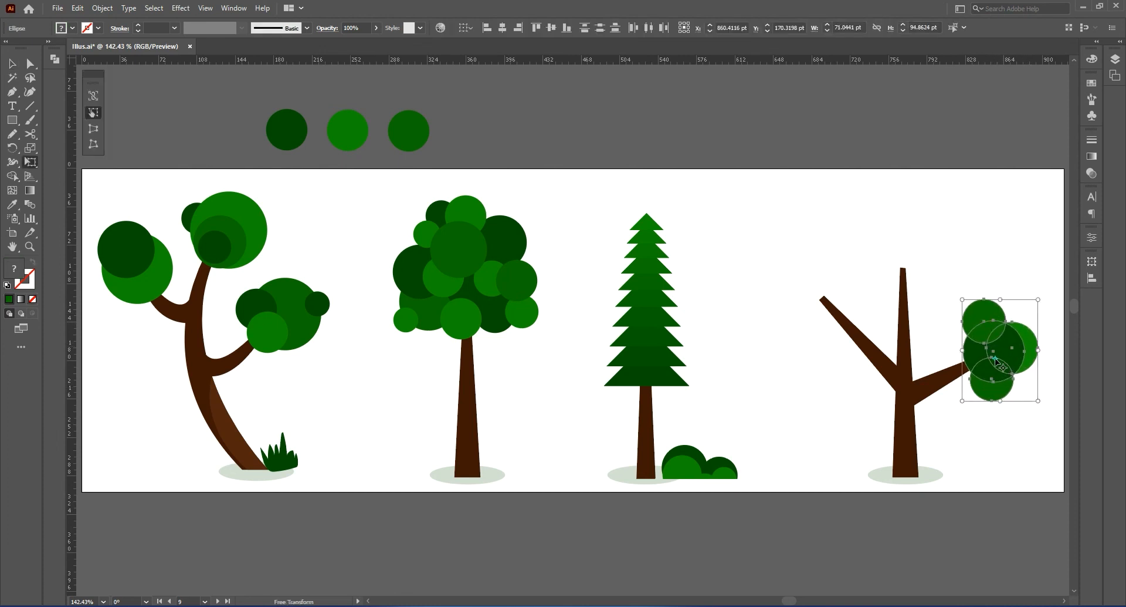
{"action": "left_click_drag", "start_coordinate": [1007, 356], "coordinate": [1000, 361]}
{"action": "key", "text": "v"}
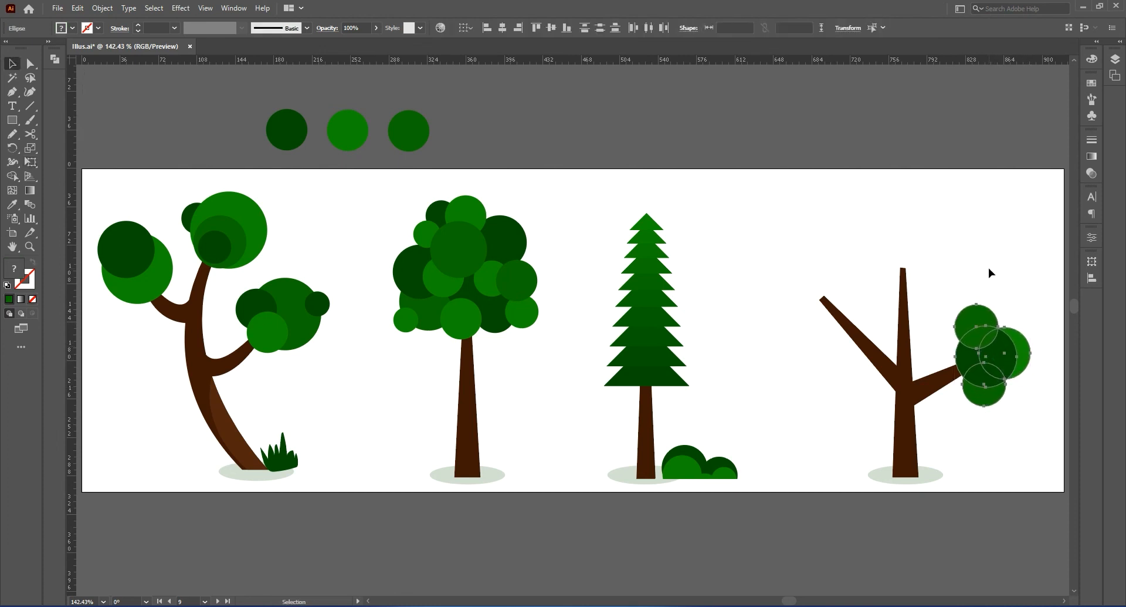
{"action": "left_click", "coordinate": [988, 267]}
Shrink and reposition the cluster's lower mid-green circle, and shift its upper one slightly to the right
{"action": "left_click", "coordinate": [991, 388]}
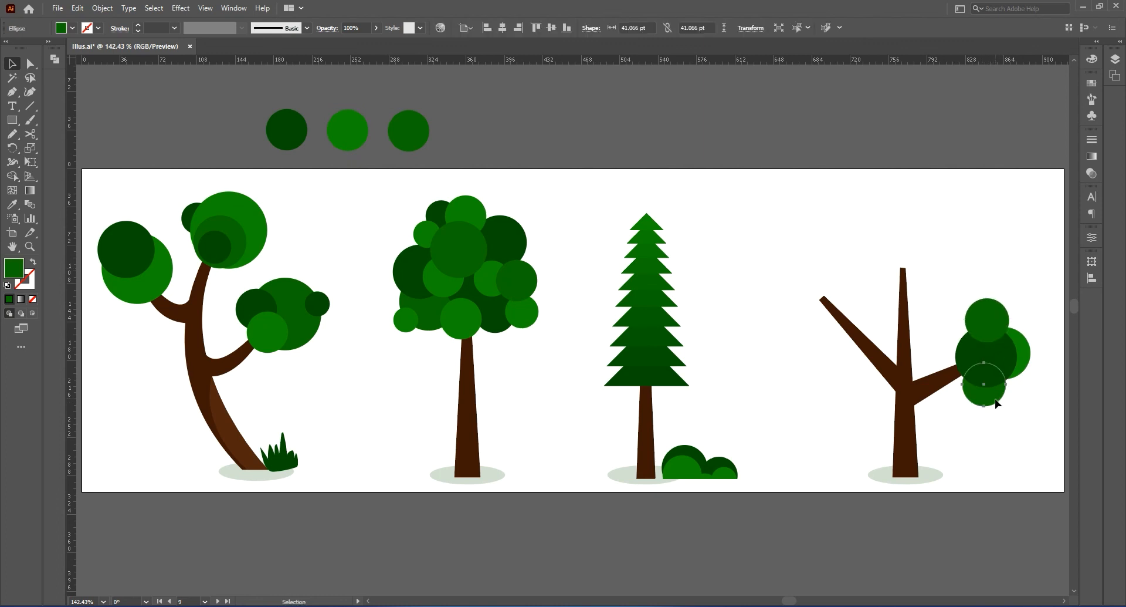
{"action": "key", "text": "e"}
{"action": "left_click_drag", "start_coordinate": [1010, 411], "coordinate": [1000, 402]}
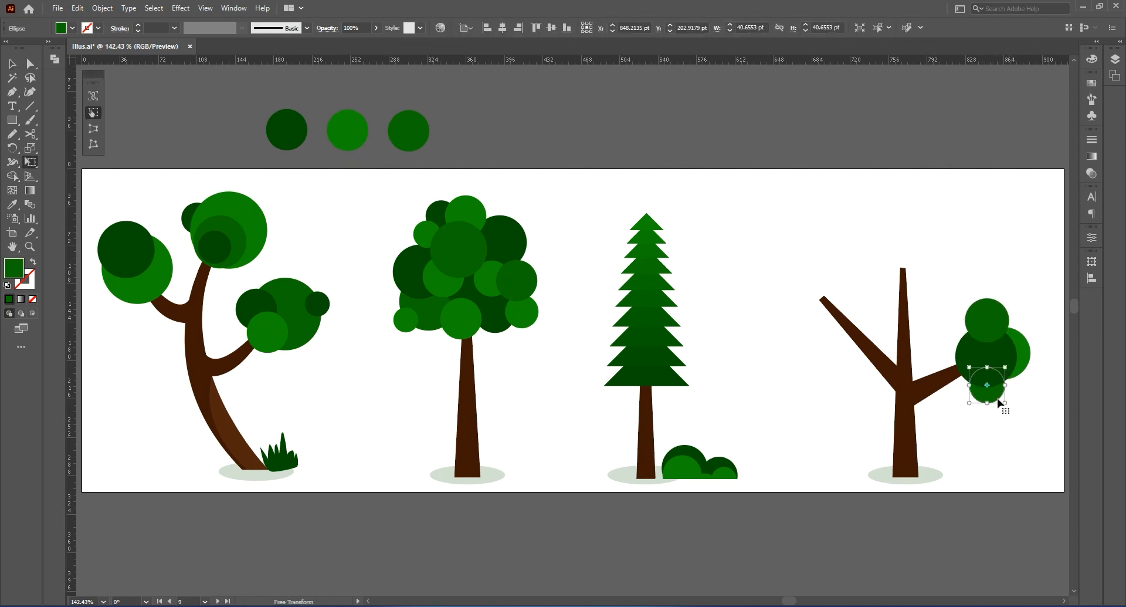
{"action": "key", "text": "v"}
{"action": "left_click", "coordinate": [927, 281]}
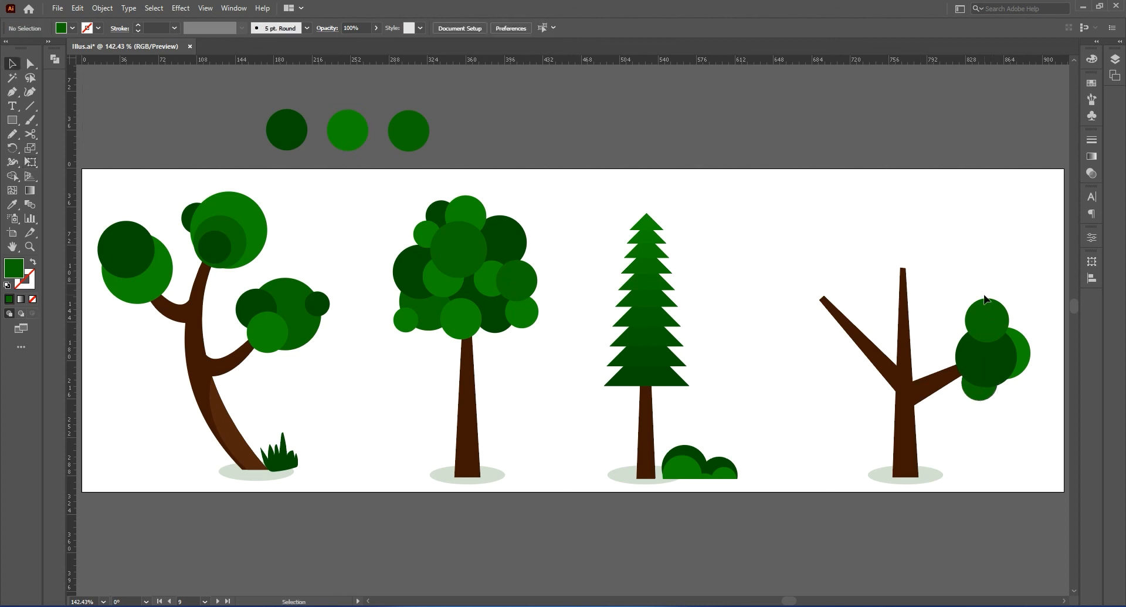
{"action": "left_click_drag", "start_coordinate": [990, 302], "coordinate": [999, 304]}
Copy the dark green swatch circle onto the new trunk's top and add two smaller dark copies above it
{"action": "left_click", "coordinate": [867, 233]}
{"action": "left_click_drag", "start_coordinate": [297, 118], "coordinate": [913, 213], "text": "alt"}
{"action": "key", "text": "e"}
{"action": "key", "text": "v"}
{"action": "left_click", "coordinate": [909, 211]}
{"action": "key", "text": "e"}
{"action": "key", "text": "v"}
{"action": "left_click", "coordinate": [915, 218]}
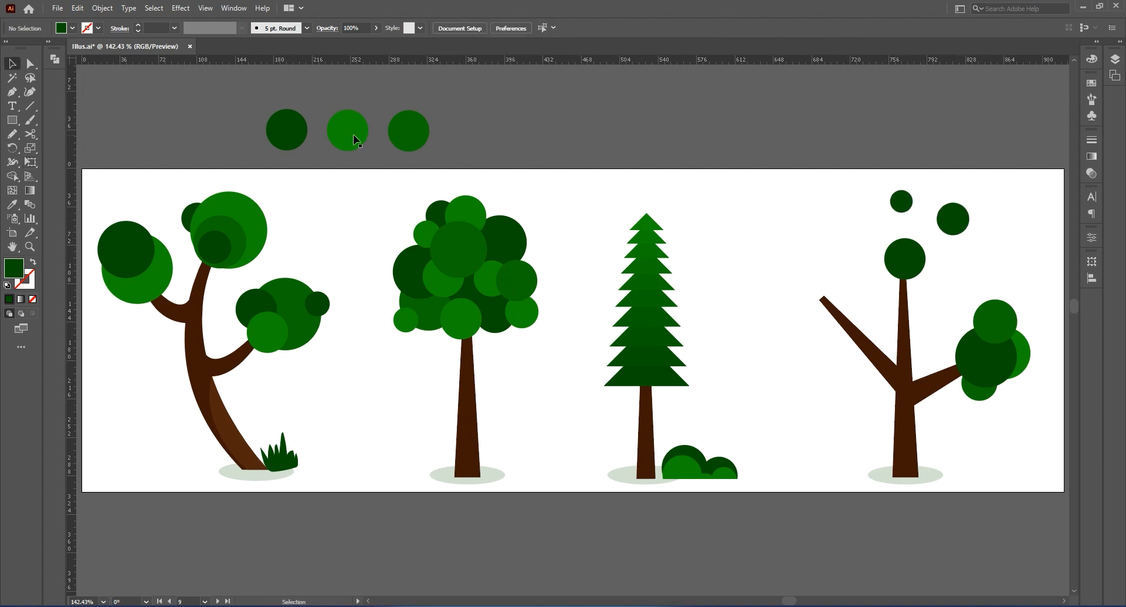
Add a 47 pt bright green circle and two 38 pt mid-green circles around the trunk top, sending the bright one to the back
{"action": "left_click_drag", "start_coordinate": [352, 137], "coordinate": [903, 234], "text": "alt"}
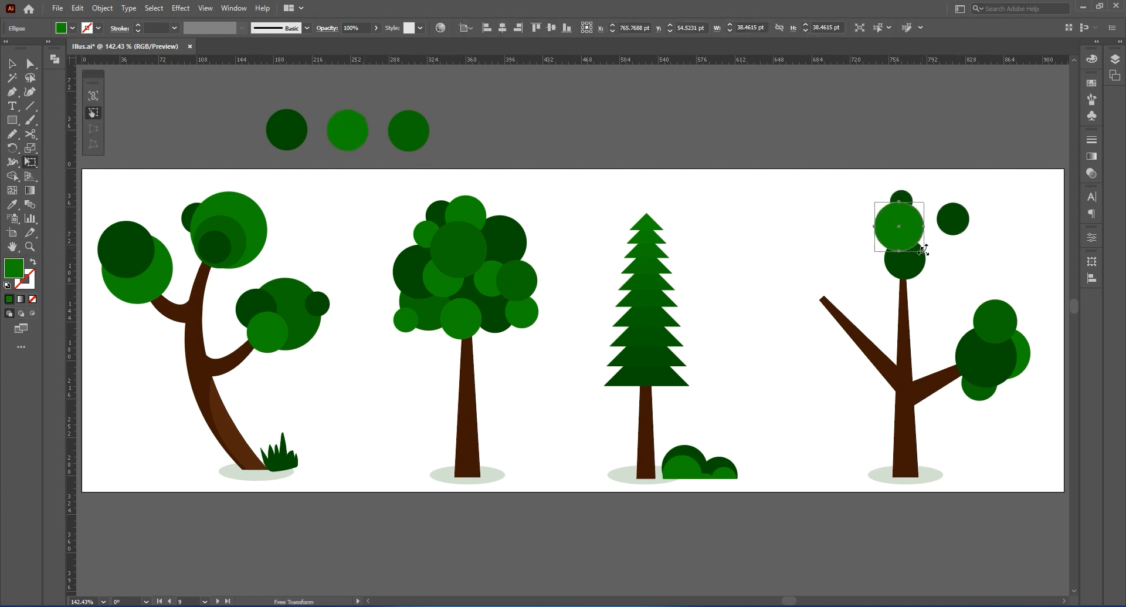
{"action": "left_click_drag", "start_coordinate": [426, 131], "coordinate": [883, 252], "text": "alt"}
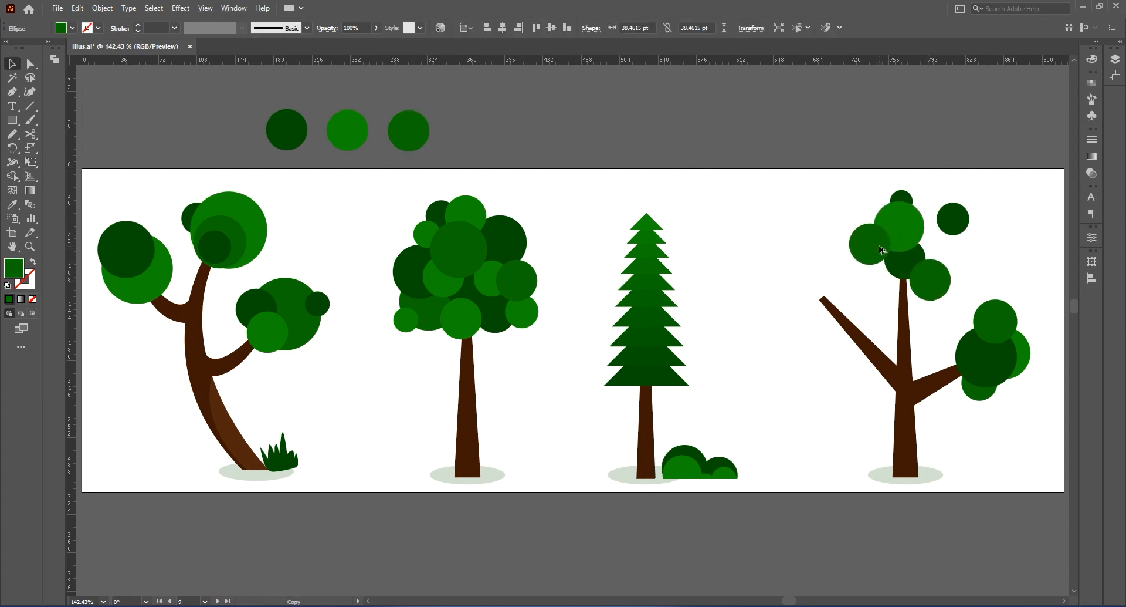
{"action": "right_click", "coordinate": [908, 236]}
{"action": "mouse_move", "coordinate": [927, 444]}
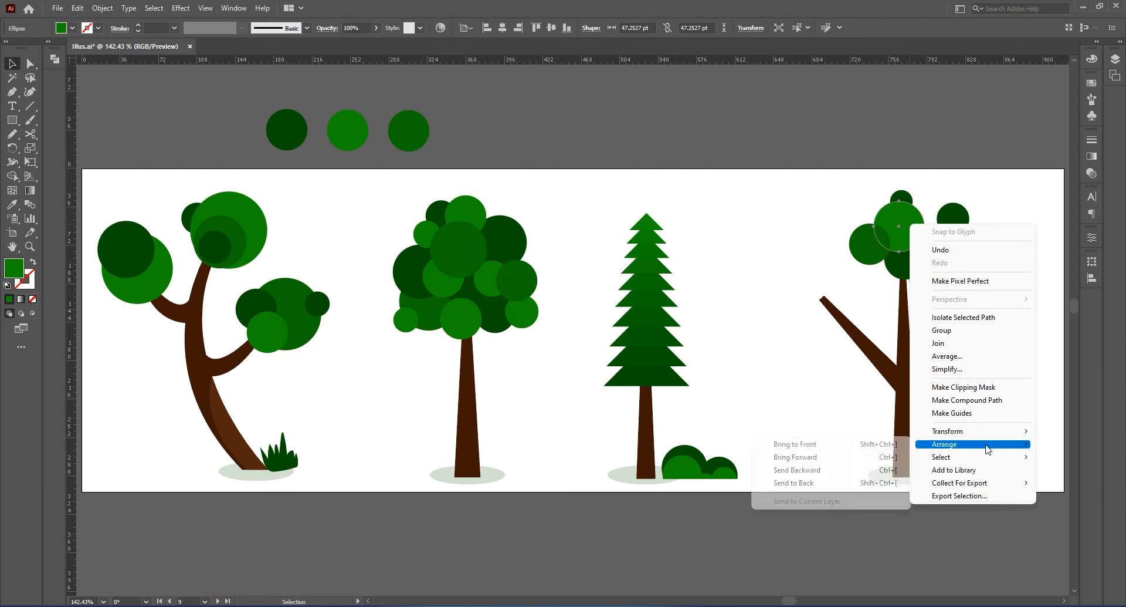
{"action": "left_click", "coordinate": [857, 482]}
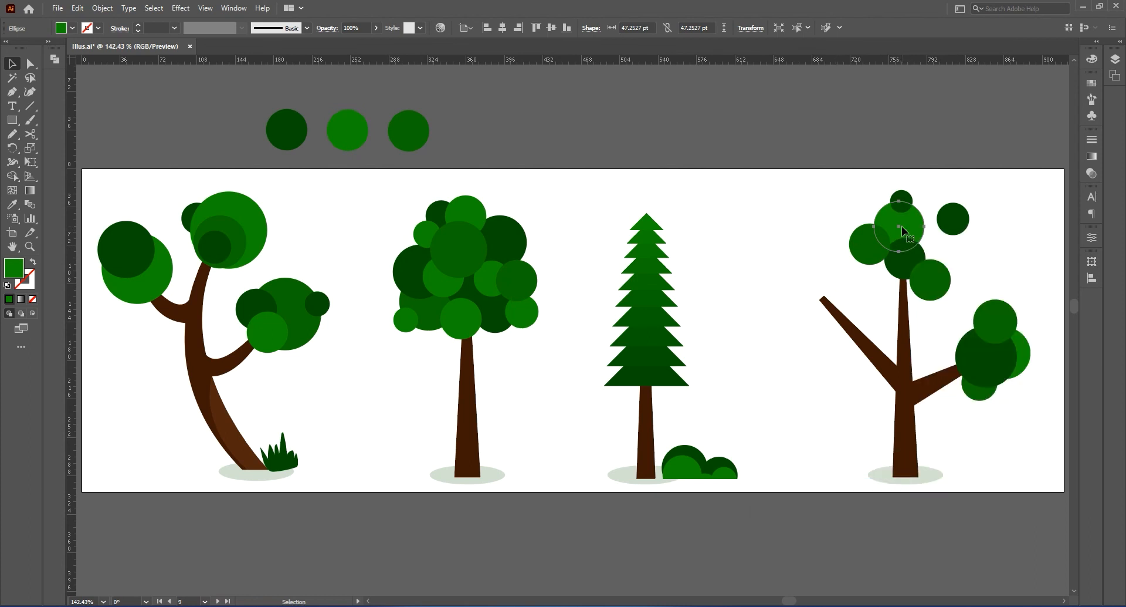
{"action": "left_click", "coordinate": [925, 166]}
Add a smaller copy of the bright green circle at the lower left of the top crown
{"action": "left_click_drag", "start_coordinate": [909, 227], "coordinate": [894, 276], "text": "alt"}
{"action": "key", "text": "e"}
{"action": "key", "text": "v"}
{"action": "left_click", "coordinate": [878, 313]}
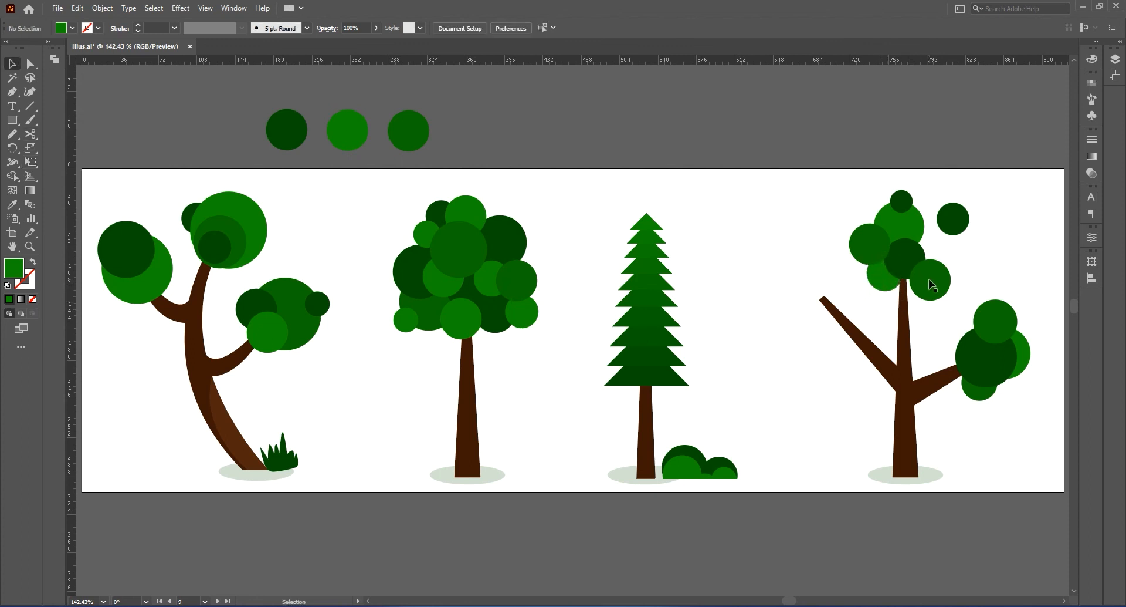
Fit the dark and mid-green circles onto the top crown's right side and add a bright green circle beneath them
{"action": "left_click_drag", "start_coordinate": [955, 223], "coordinate": [942, 282]}
{"action": "key", "text": "e"}
{"action": "left_click", "coordinate": [940, 289], "text": "ctrl"}
{"action": "left_click", "coordinate": [959, 251], "text": "ctrl"}
{"action": "key", "text": "v"}
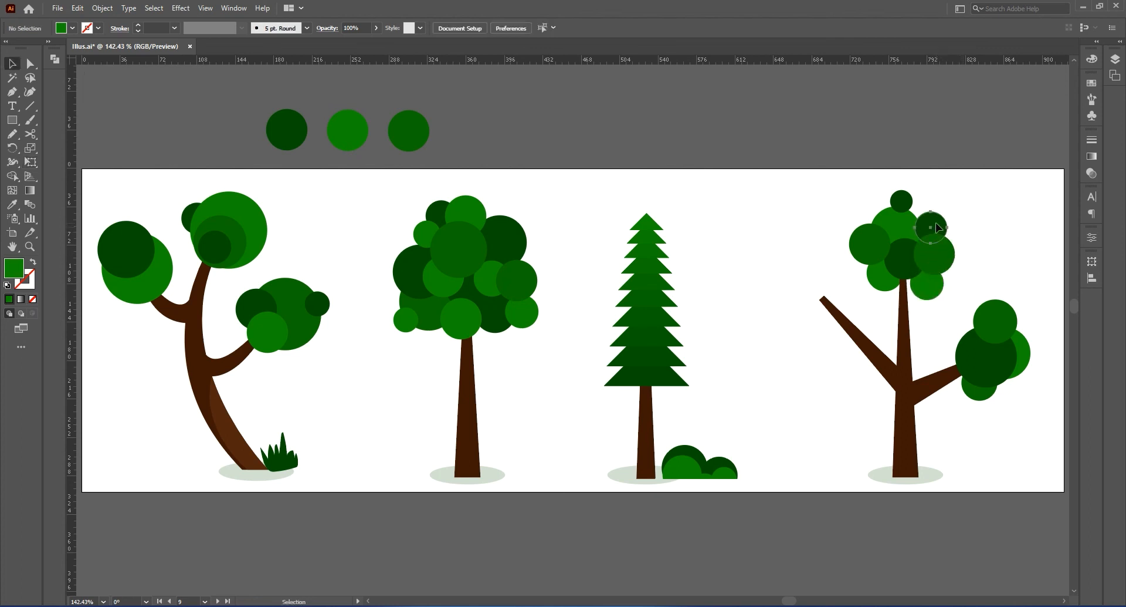
{"action": "left_click", "coordinate": [924, 228]}
Adjust the small top circle and the right mid-green circle, enlarge the whole top crown and save the file
{"action": "left_click_drag", "start_coordinate": [906, 202], "coordinate": [896, 203]}
{"action": "left_click_drag", "start_coordinate": [946, 262], "coordinate": [941, 259]}
{"action": "key", "text": "e"}
{"action": "key", "text": "v"}
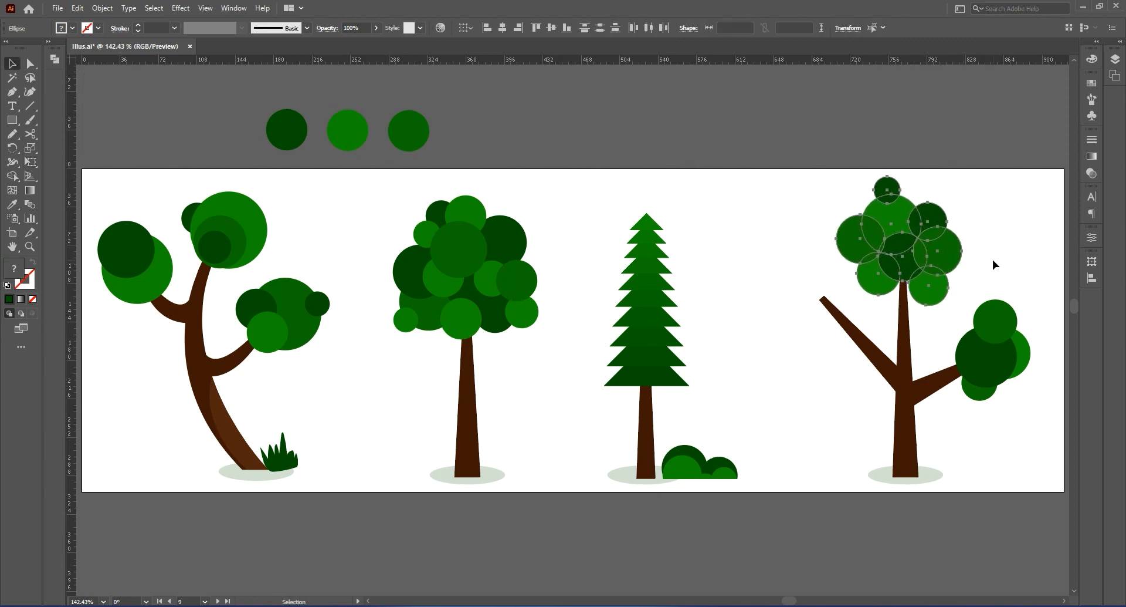
{"action": "left_click", "coordinate": [992, 259]}
{"action": "key", "text": "ctrl+s"}
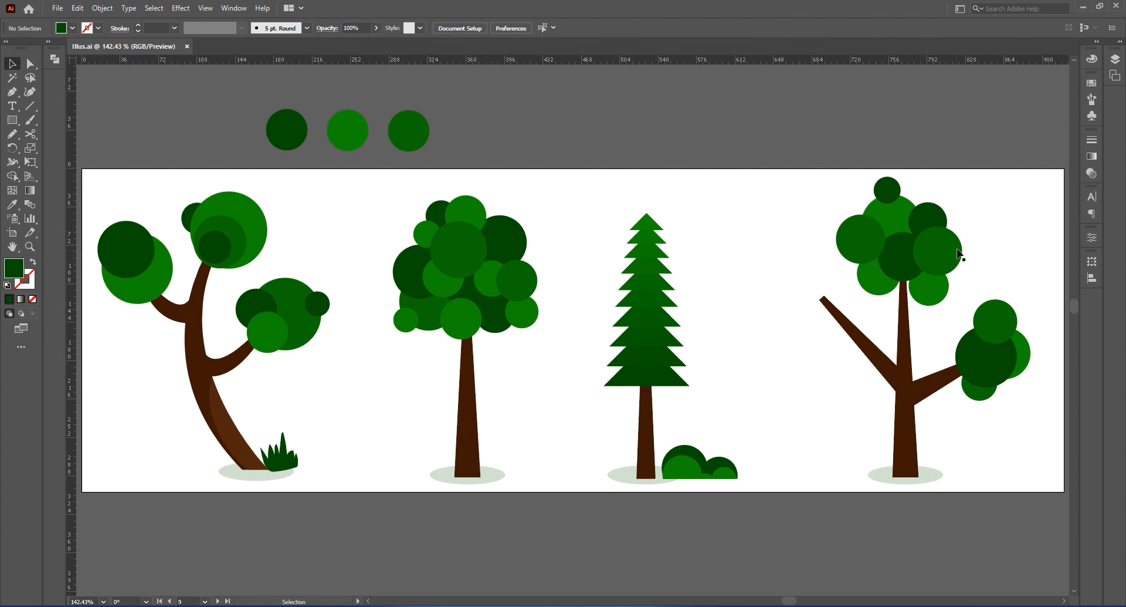
Copy the crown's 56 pt bright green circle onto the left branch's tip, bring it to the front and shrink it to about 42 pt
{"action": "left_click", "coordinate": [939, 265]}
{"action": "left_click", "coordinate": [924, 282]}
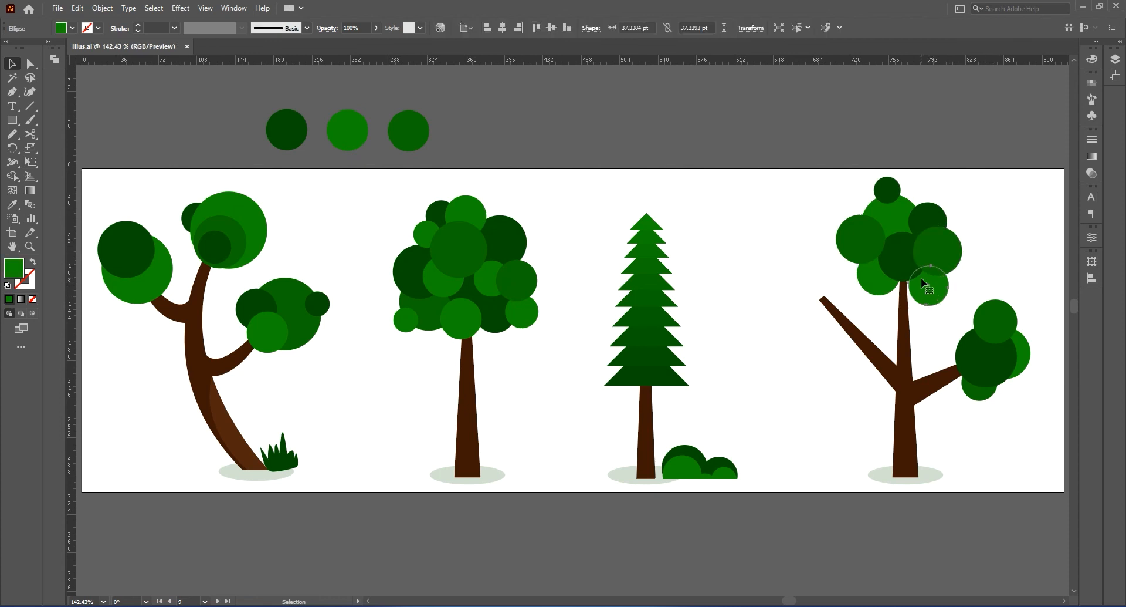
{"action": "left_click_drag", "start_coordinate": [903, 235], "coordinate": [830, 293]}
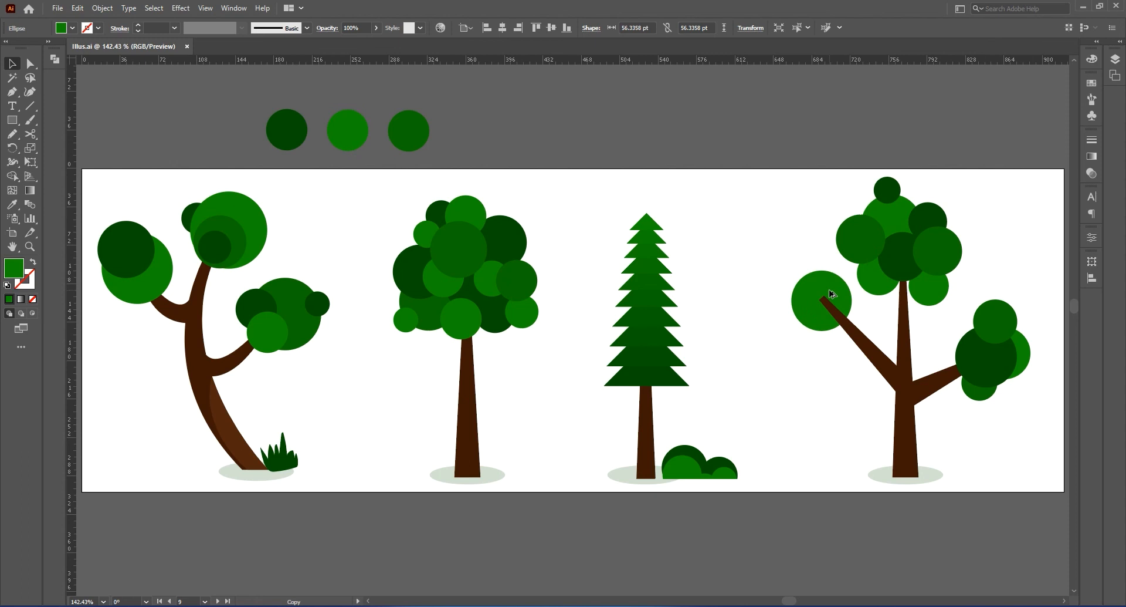
{"action": "right_click", "coordinate": [830, 293]}
{"action": "mouse_move", "coordinate": [913, 508]}
{"action": "left_click", "coordinate": [974, 510]}
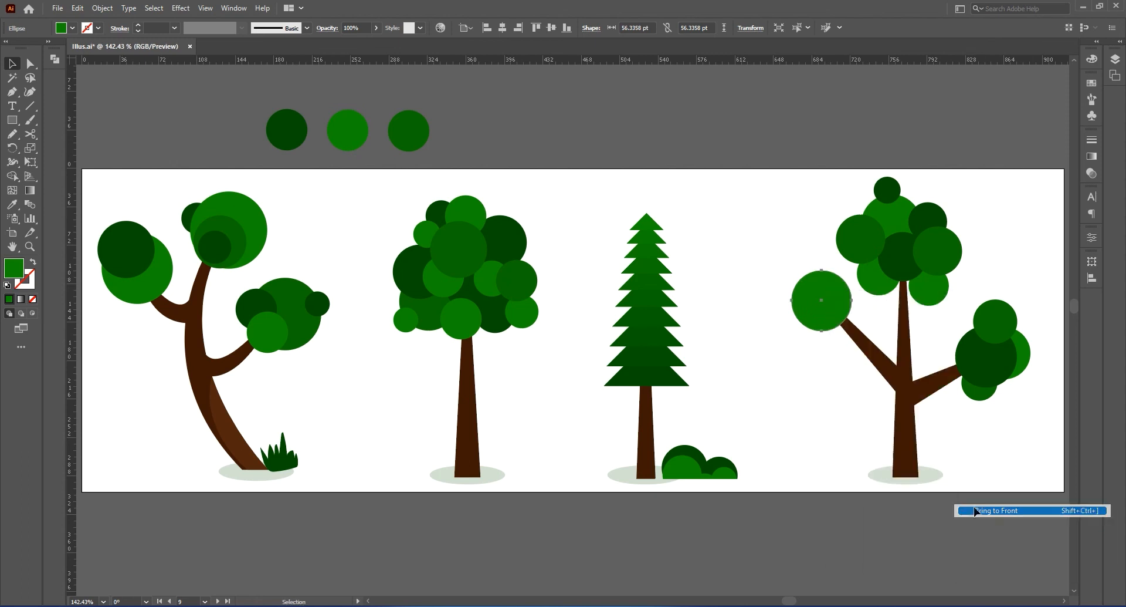
{"action": "key", "text": "e"}
{"action": "left_click_drag", "start_coordinate": [850, 329], "coordinate": [840, 325]}
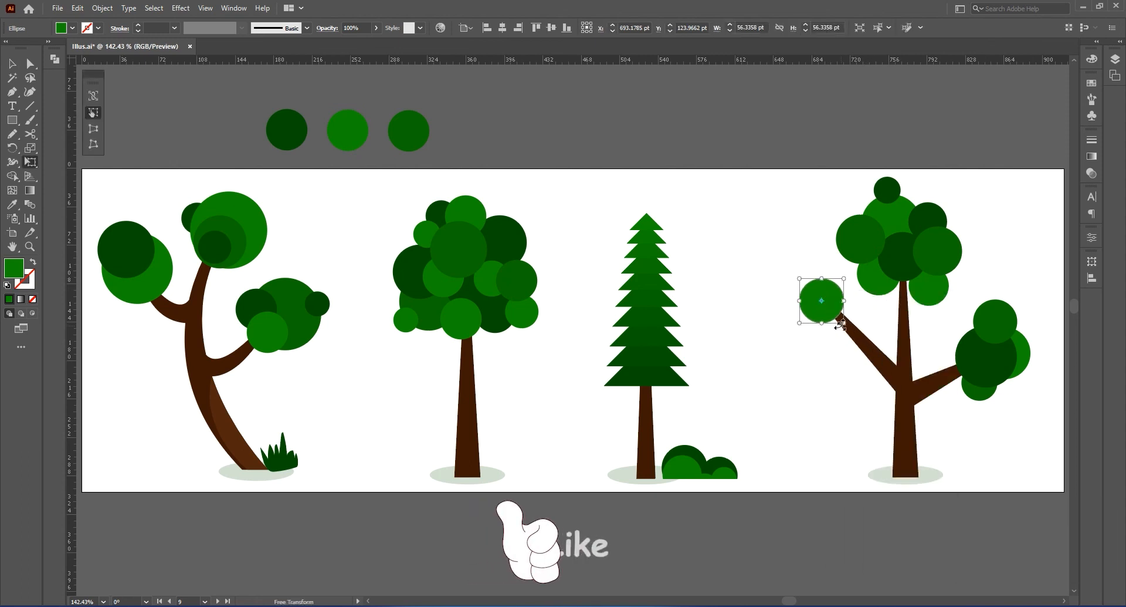
{"action": "key", "text": "v"}
{"action": "left_click", "coordinate": [812, 220]}
Copy the crown's right mid-green circle beside the left branch's bright circle, bring it to the front and shrink it to about 36 pt
{"action": "left_click", "coordinate": [937, 251]}
{"action": "left_click_drag", "start_coordinate": [938, 251], "coordinate": [807, 322]}
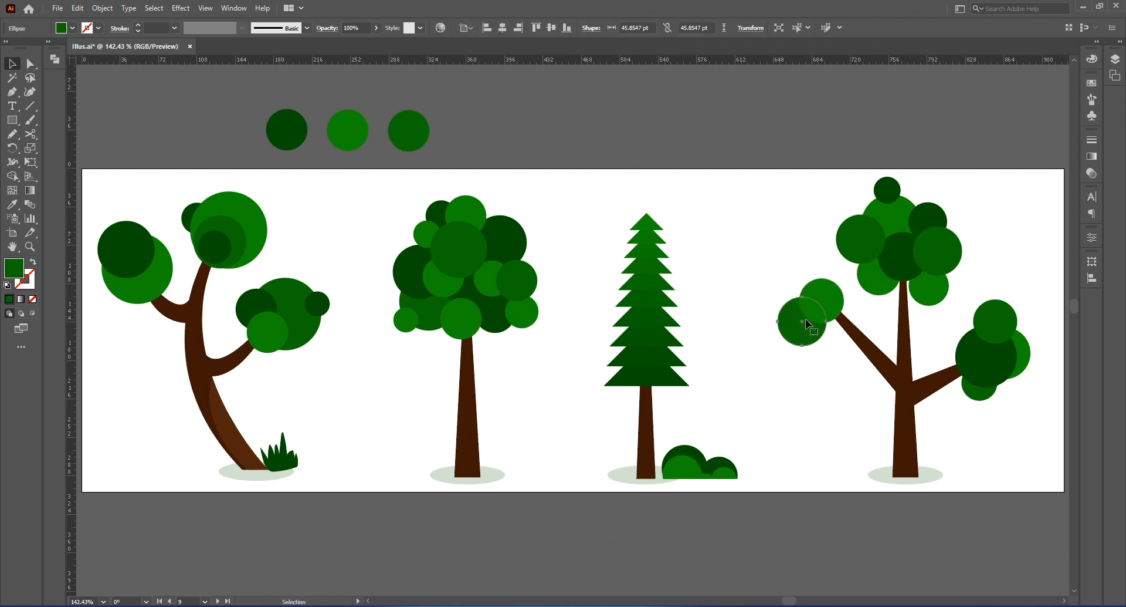
{"action": "right_click", "coordinate": [806, 320]}
{"action": "mouse_move", "coordinate": [869, 537]}
{"action": "left_click", "coordinate": [973, 539]}
{"action": "key", "text": "e"}
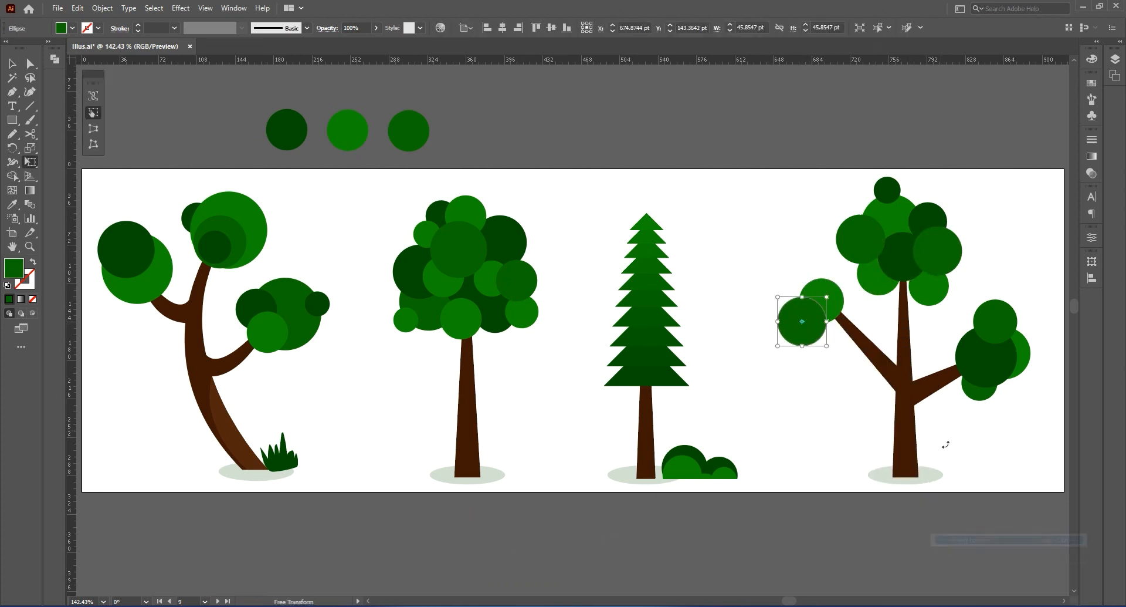
{"action": "left_click_drag", "start_coordinate": [823, 344], "coordinate": [815, 309]}
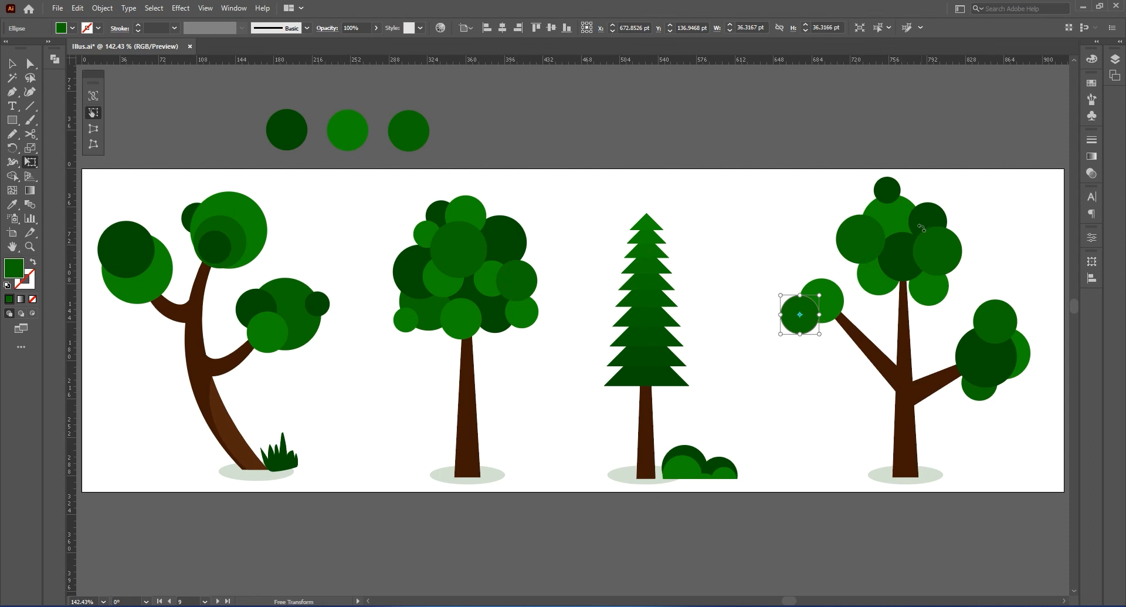
Copy the crown's upper-right dark circle onto the left branch's cluster and bring it and the mid-green circle to the front
{"action": "key", "text": "v"}
{"action": "left_click", "coordinate": [891, 188]}
{"action": "left_click_drag", "start_coordinate": [936, 218], "coordinate": [814, 285]}
{"action": "left_click", "coordinate": [795, 318], "text": "shift"}
{"action": "right_click", "coordinate": [795, 319]}
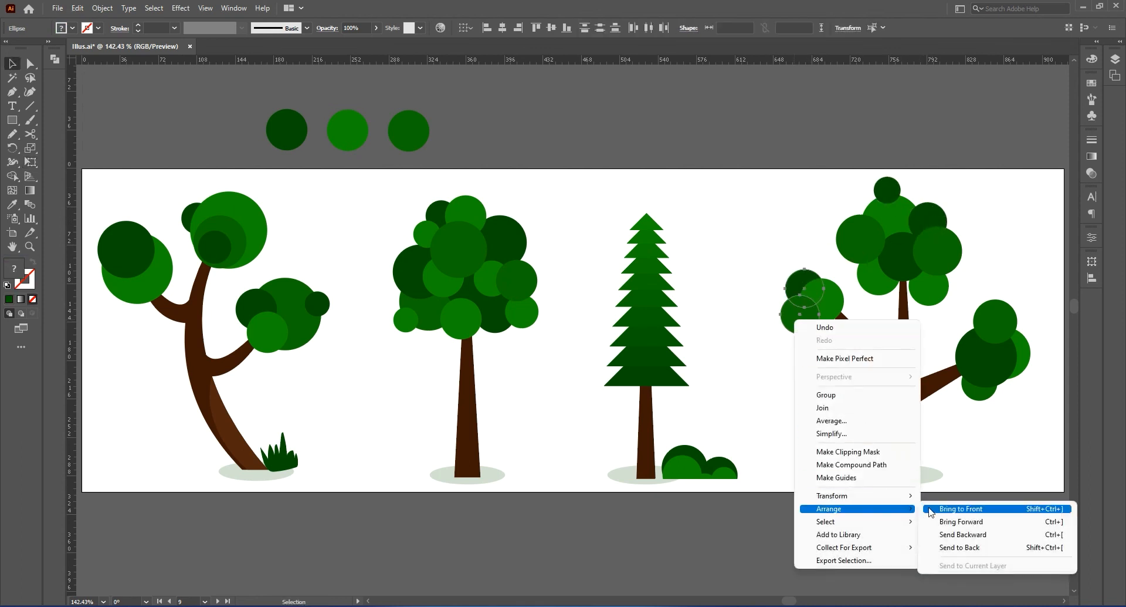
{"action": "left_click", "coordinate": [934, 509]}
{"action": "left_click", "coordinate": [940, 435]}
Add a smaller copy of the bright green circle on the outer side of the left branch's cluster, adjust the cluster and save the file
{"action": "left_click_drag", "start_coordinate": [810, 277], "coordinate": [802, 298]}
{"action": "key", "text": "e"}
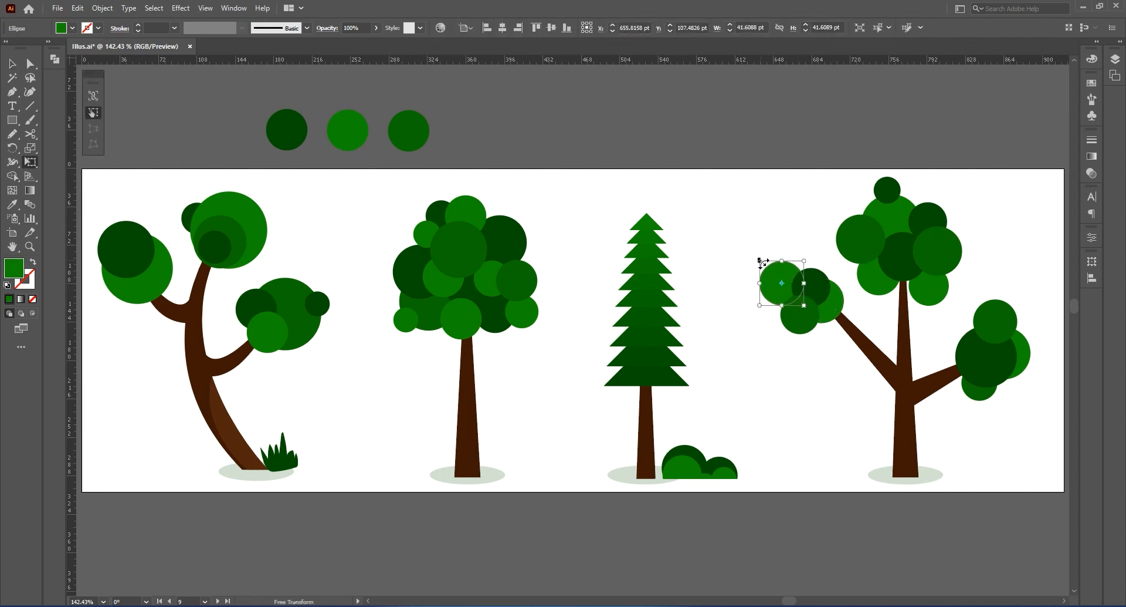
{"action": "left_click_drag", "start_coordinate": [767, 254], "coordinate": [837, 382]}
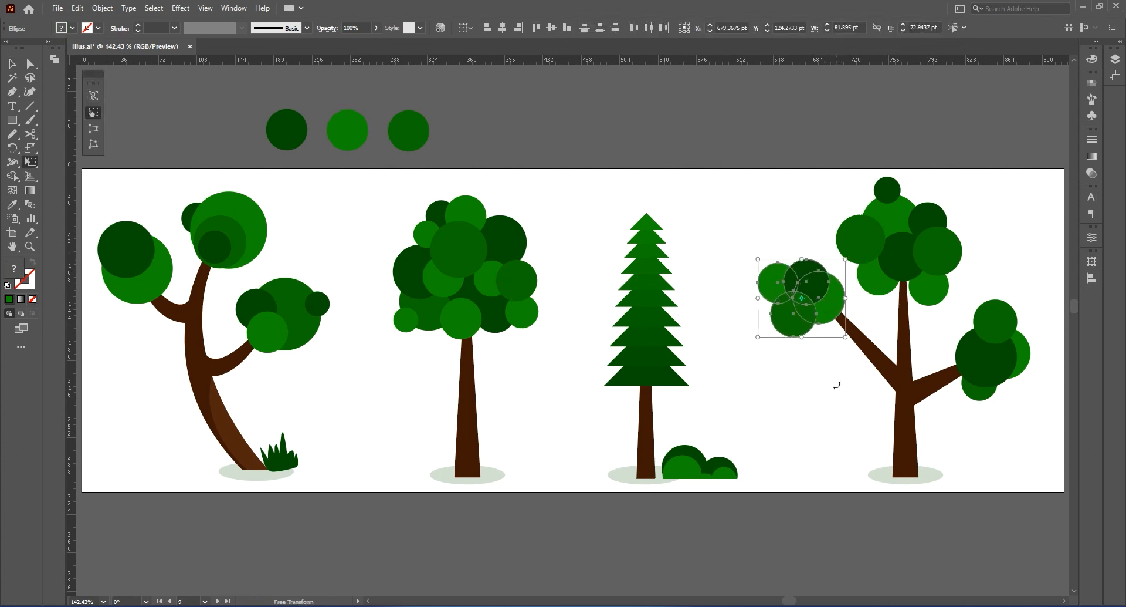
{"action": "key", "text": "v"}
{"action": "left_click", "coordinate": [842, 412]}
{"action": "key", "text": "ctrl+s"}
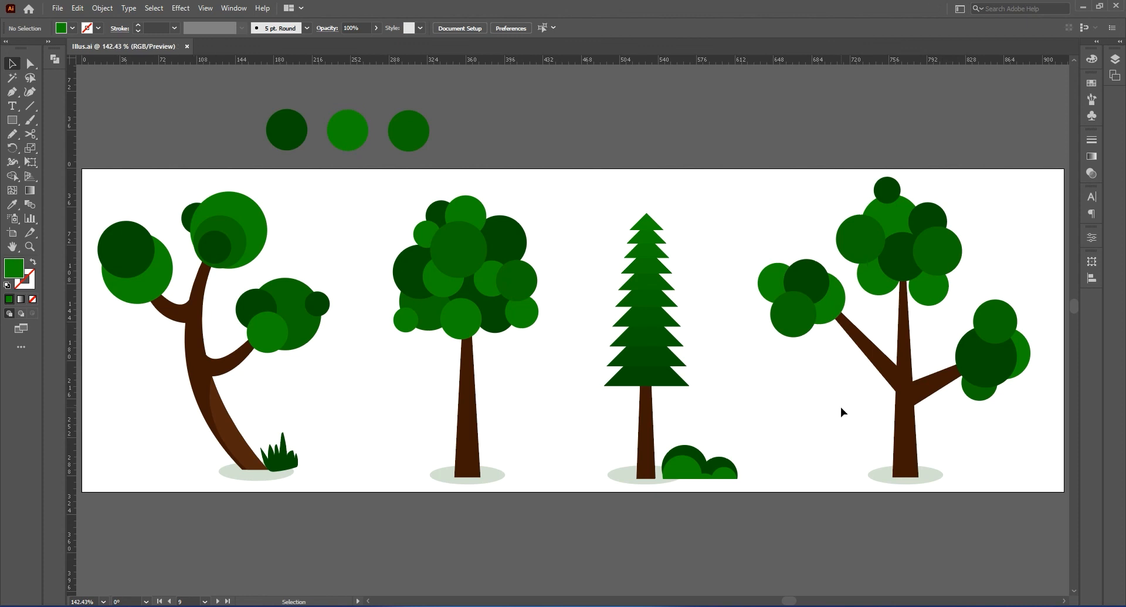
Pencil a spiky grass tuft about 71 by 45 pt left of the three-branched trunk and fill it with the curved tree's dark green
{"action": "key", "text": "n"}
{"action": "mouse_move", "coordinate": [836, 487]}
{"action": "left_mouse_down"}
{"action": "mouse_move", "coordinate": [822, 456]}
{"action": "mouse_move", "coordinate": [894, 455]}
{"action": "mouse_move", "coordinate": [875, 491]}
{"action": "mouse_move", "coordinate": [836, 486]}
{"action": "left_mouse_up"}
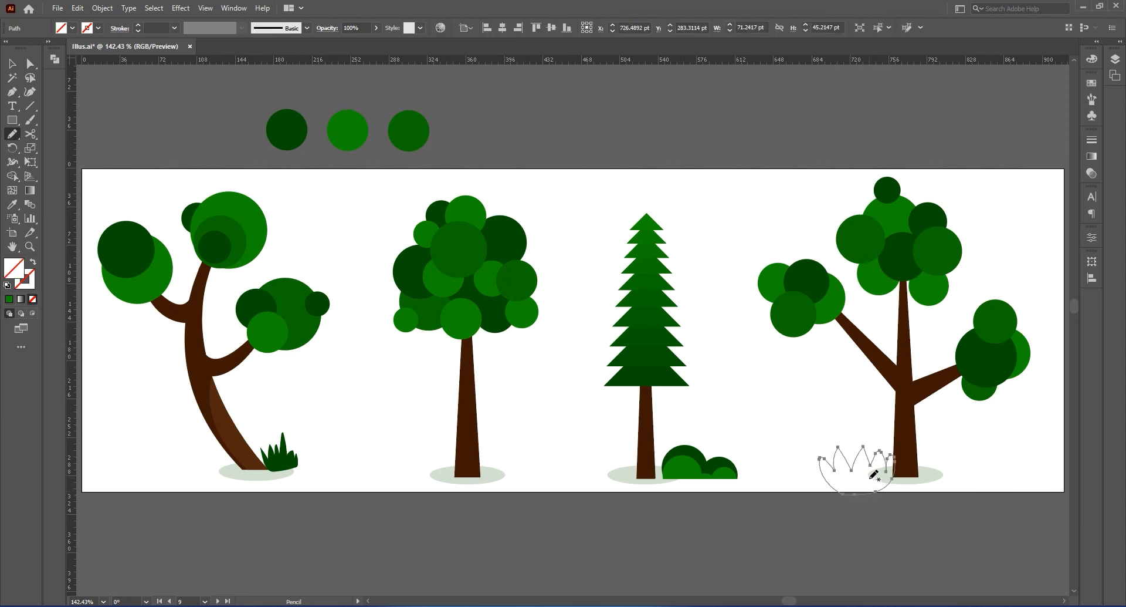
{"action": "left_click", "coordinate": [12, 204]}
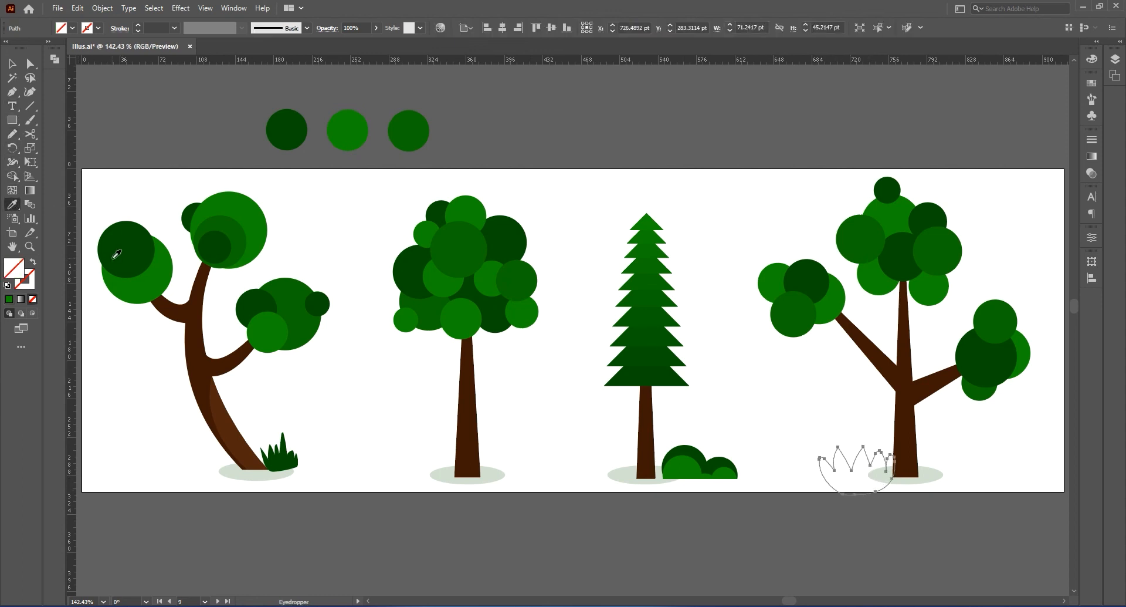
{"action": "left_click", "coordinate": [117, 253]}
{"action": "left_click", "coordinate": [13, 64]}
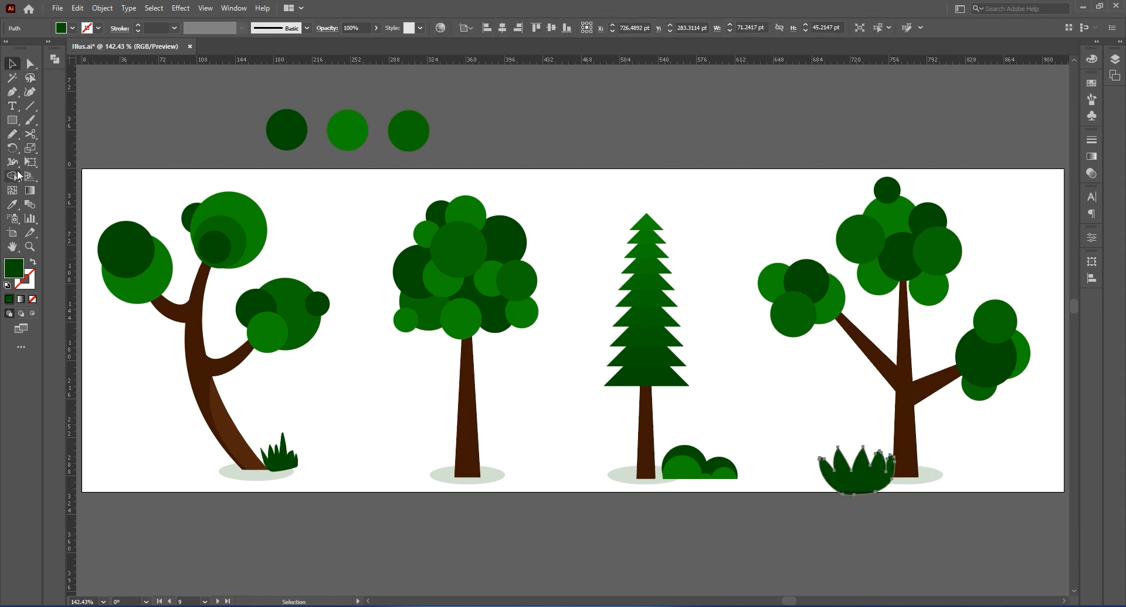
Cut the new grass tuft's base flat at trunk-foot level by subtracting a rectangle drawn over its lower part
{"action": "left_click", "coordinate": [11, 119]}
{"action": "left_click_drag", "start_coordinate": [934, 513], "coordinate": [815, 477]}
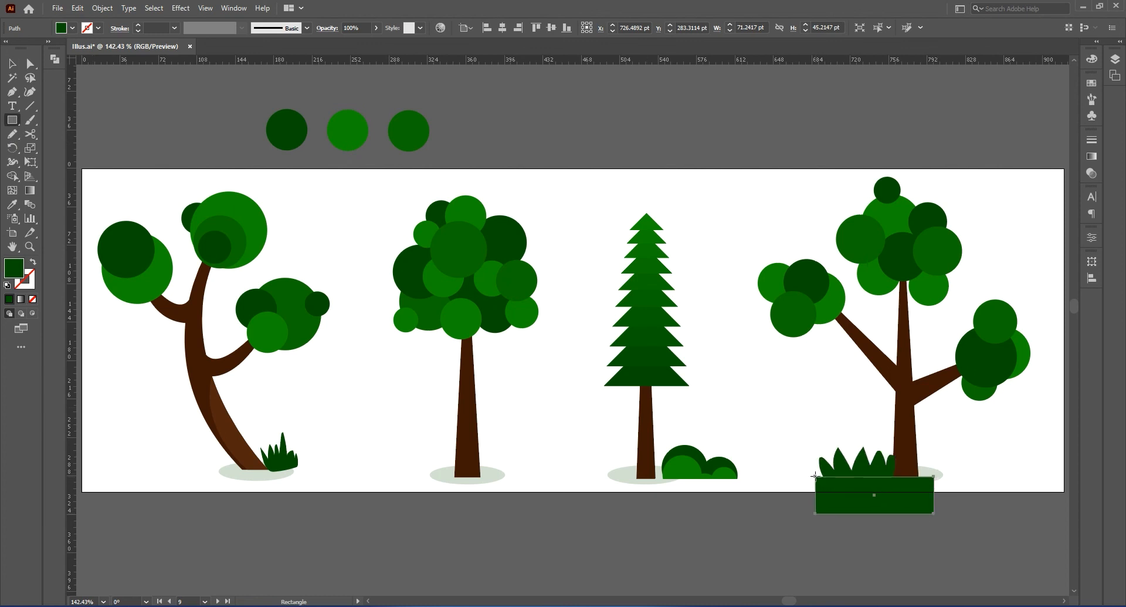
{"action": "key", "text": "v"}
{"action": "left_click", "coordinate": [871, 469], "text": "shift"}
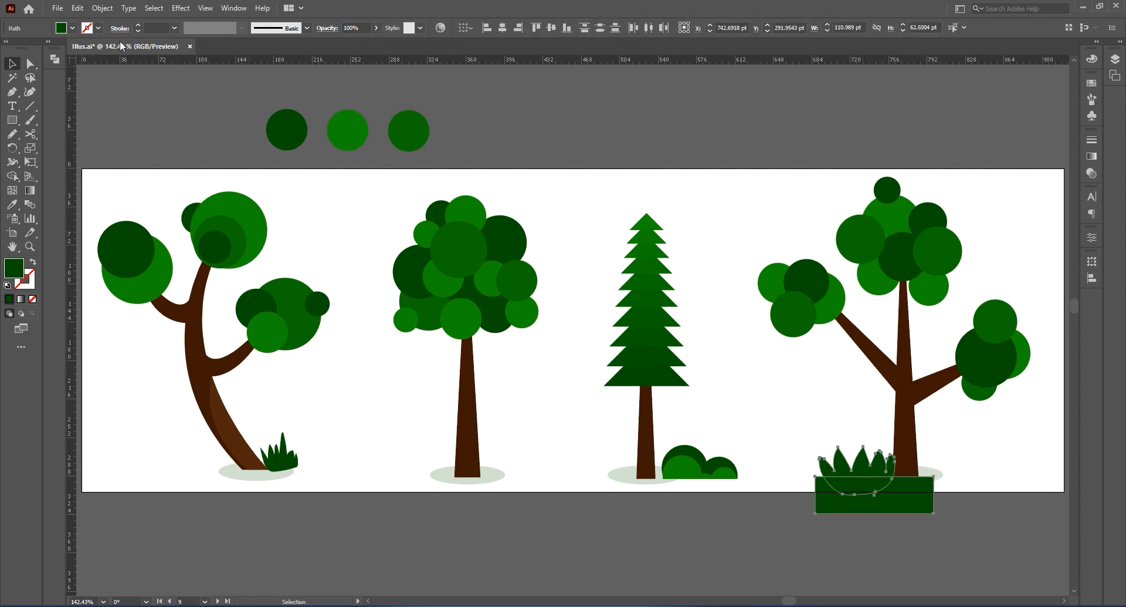
{"action": "left_click", "coordinate": [55, 59]}
{"action": "left_click", "coordinate": [101, 86]}
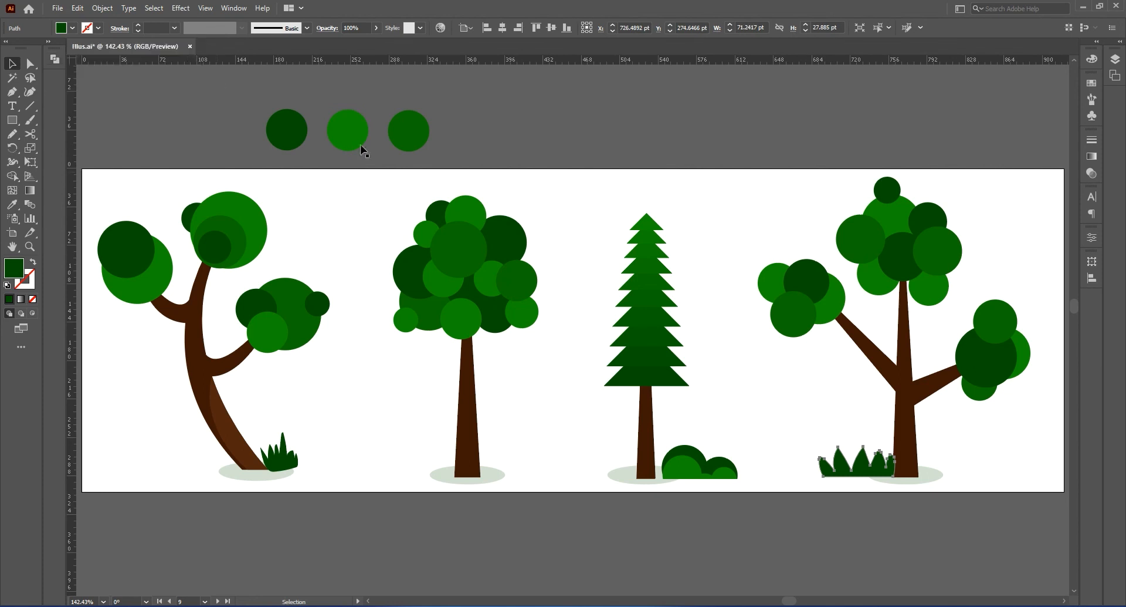
Round off the pointed blade tips of the new grass tuft with the Smooth tool
{"action": "left_click", "coordinate": [11, 135]}
{"action": "left_click_drag", "start_coordinate": [12, 134], "coordinate": [55, 163]}
{"action": "mouse_move", "coordinate": [825, 449]}
{"action": "left_mouse_down"}
{"action": "mouse_move", "coordinate": [826, 466]}
{"action": "mouse_move", "coordinate": [842, 453]}
{"action": "left_mouse_up"}
{"action": "mouse_move", "coordinate": [865, 443]}
{"action": "left_mouse_down"}
{"action": "mouse_move", "coordinate": [861, 464]}
{"action": "mouse_move", "coordinate": [891, 457]}
{"action": "mouse_move", "coordinate": [895, 470]}
{"action": "left_mouse_up"}
{"action": "left_click", "coordinate": [12, 63]}
{"action": "left_click", "coordinate": [660, 166]}
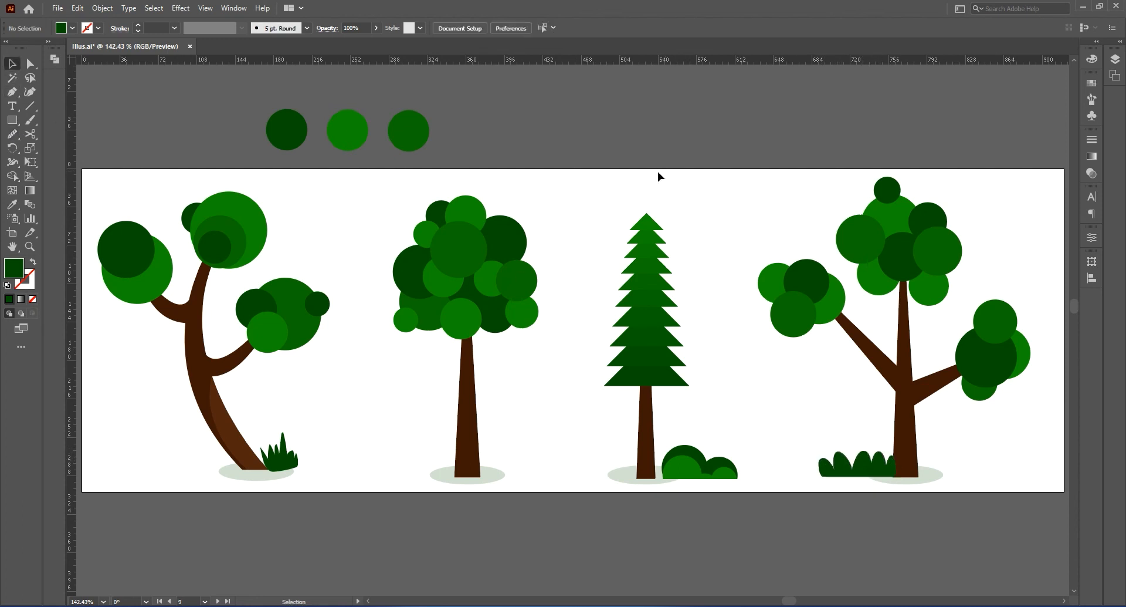
Shift the rounded grass slightly toward the three-branched tree's trunk and save the file
{"action": "left_click", "coordinate": [891, 473]}
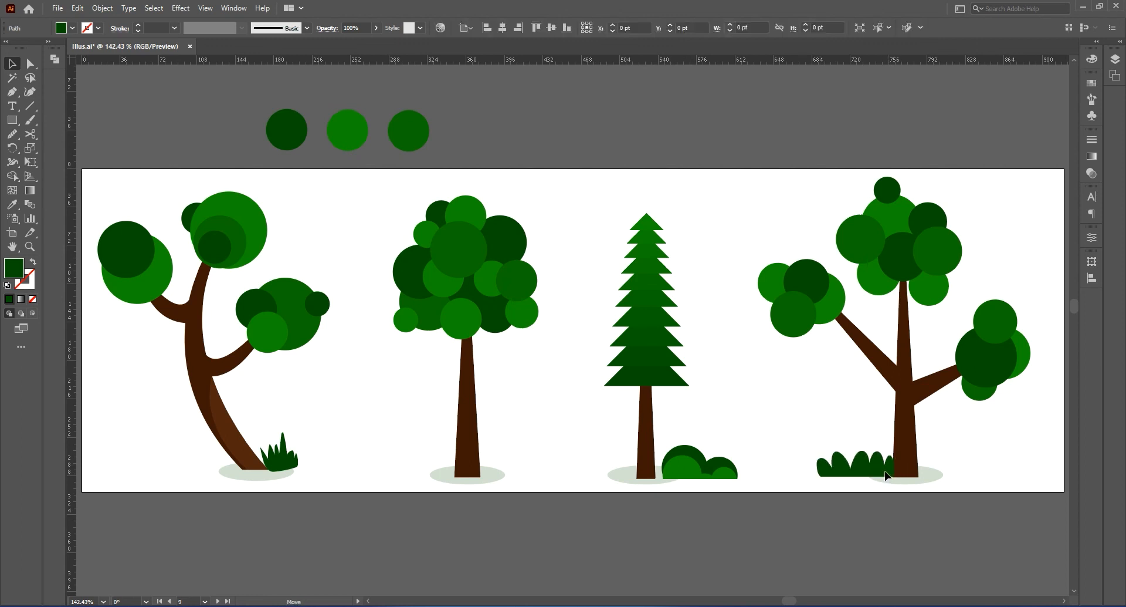
{"action": "left_click", "coordinate": [974, 457]}
{"action": "key", "text": "ctrl+s"}
Draw a background rectangle of about 920 by 303 pt over the whole artboard and fill it with pale green E3FFE1
{"action": "left_click", "coordinate": [12, 120]}
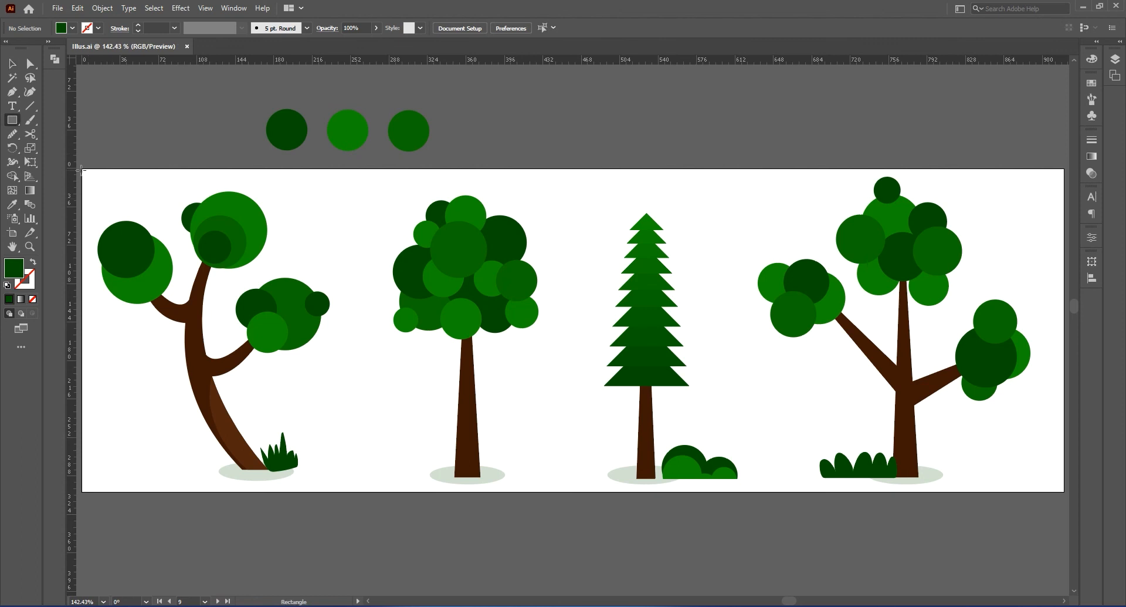
{"action": "left_click_drag", "start_coordinate": [81, 168], "coordinate": [1064, 493]}
{"action": "left_click", "coordinate": [12, 63]}
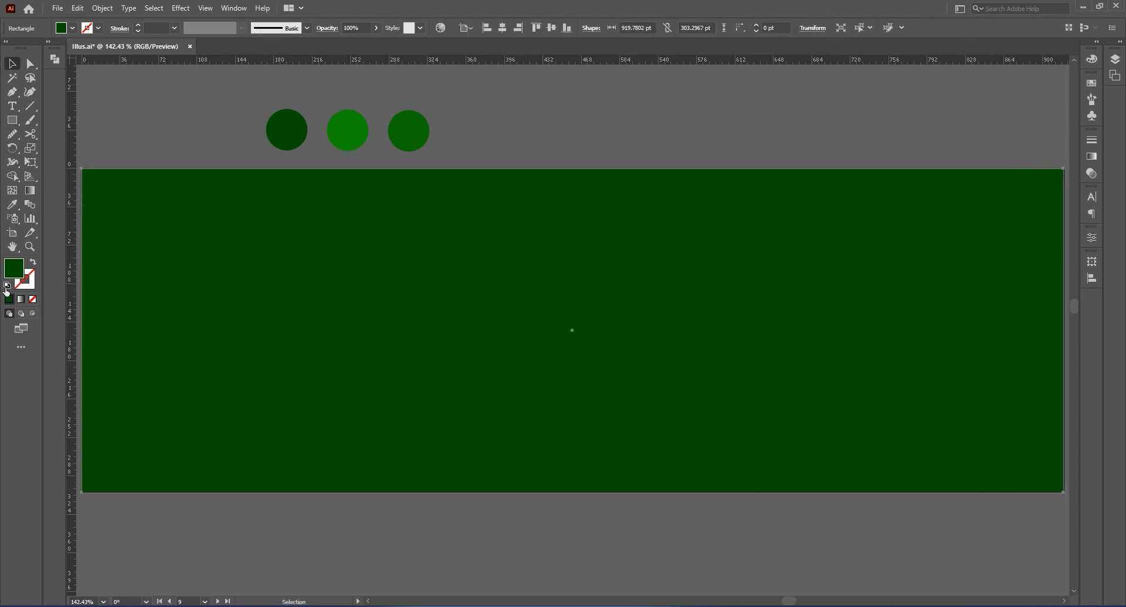
{"action": "double_click", "coordinate": [14, 268]}
{"action": "left_click_drag", "start_coordinate": [596, 114], "coordinate": [583, 111]}
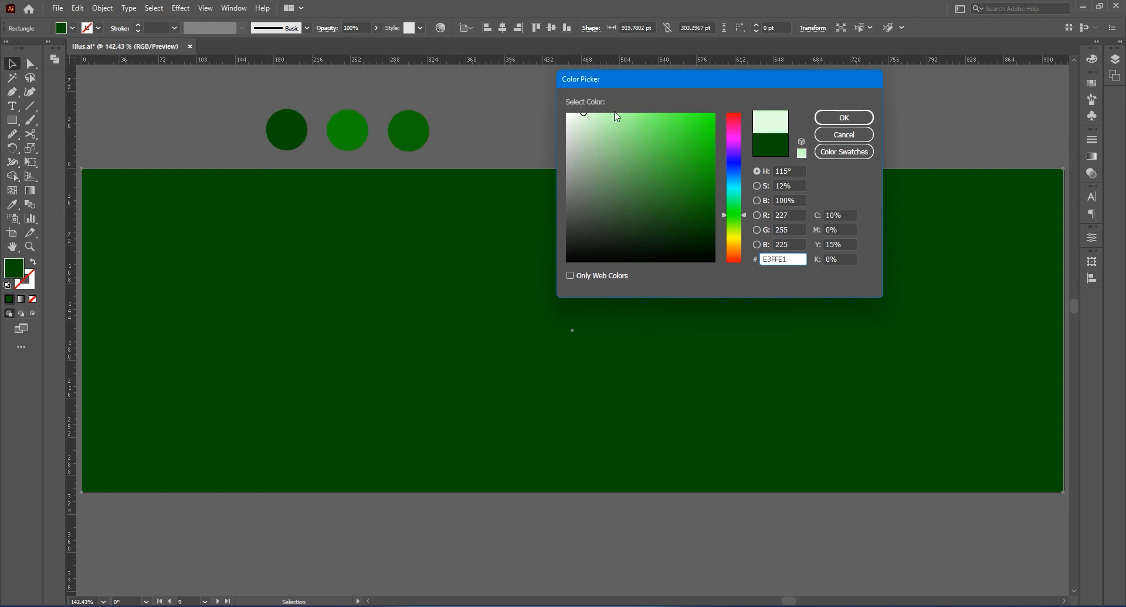
{"action": "left_click", "coordinate": [843, 117]}
Send the background rectangle behind the trees, clear the sample circles and leftover shapes around the artboard, and save the file
{"action": "right_click", "coordinate": [460, 234]}
{"action": "mouse_move", "coordinate": [528, 451]}
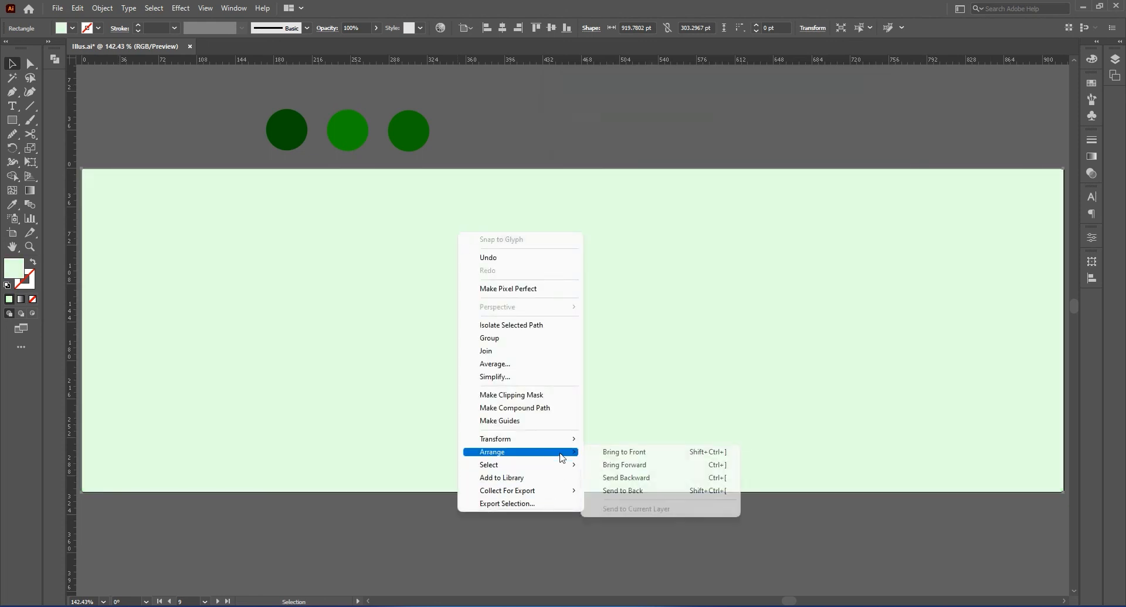
{"action": "left_click", "coordinate": [626, 490]}
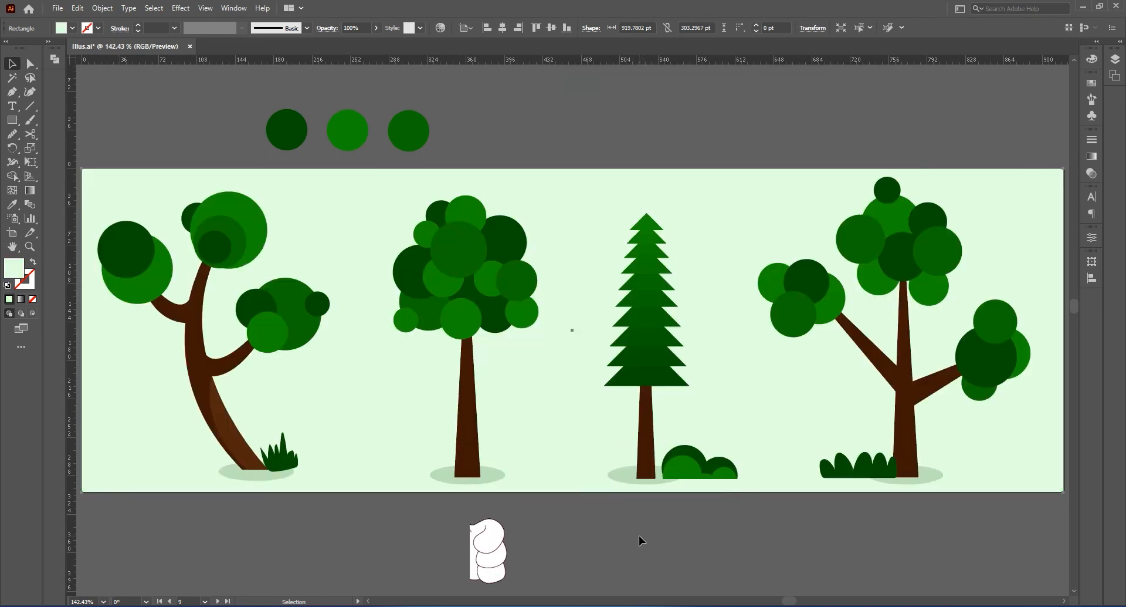
{"action": "left_click", "coordinate": [643, 540]}
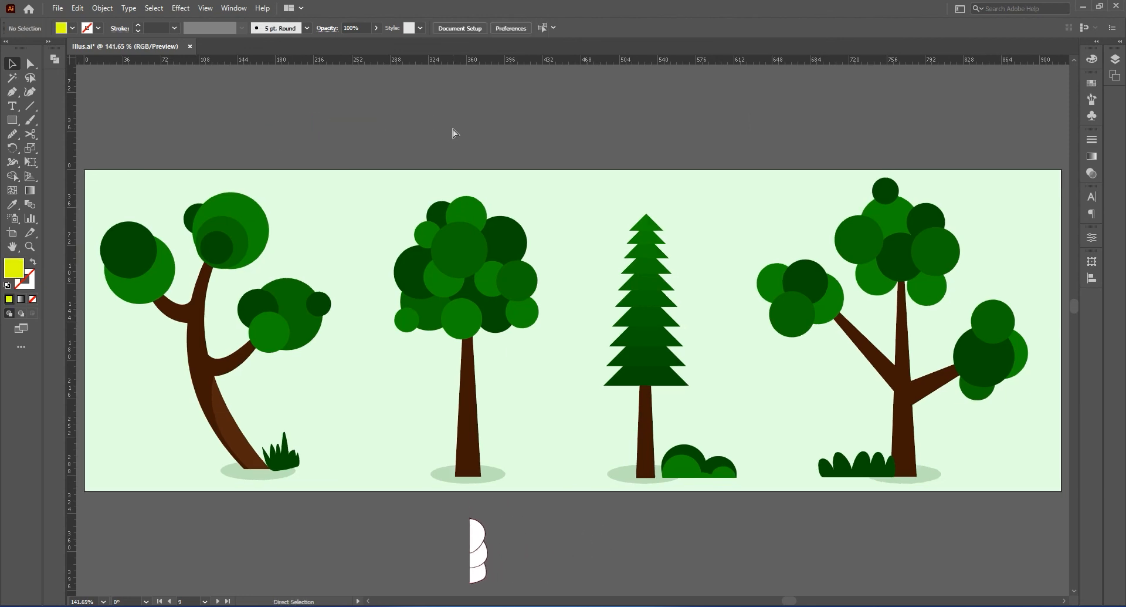
{"action": "key", "text": "ctrl+s"}
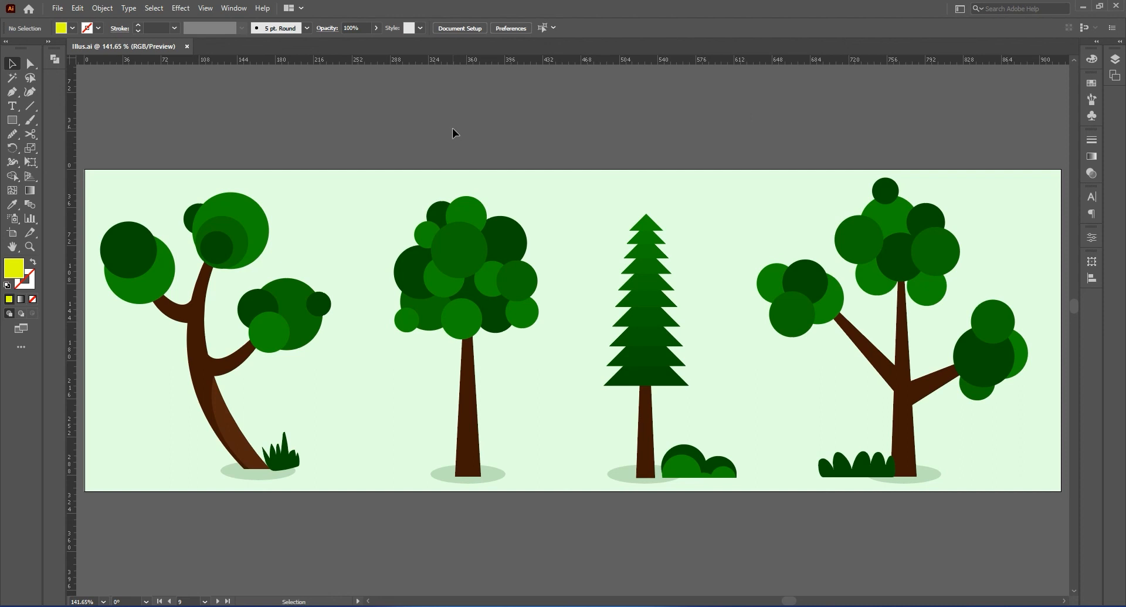